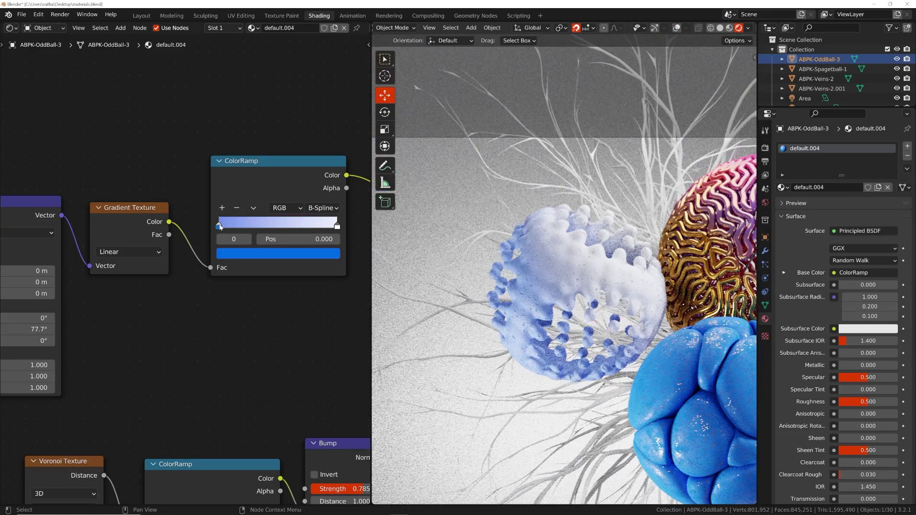
drag(291, 227, 277, 228)
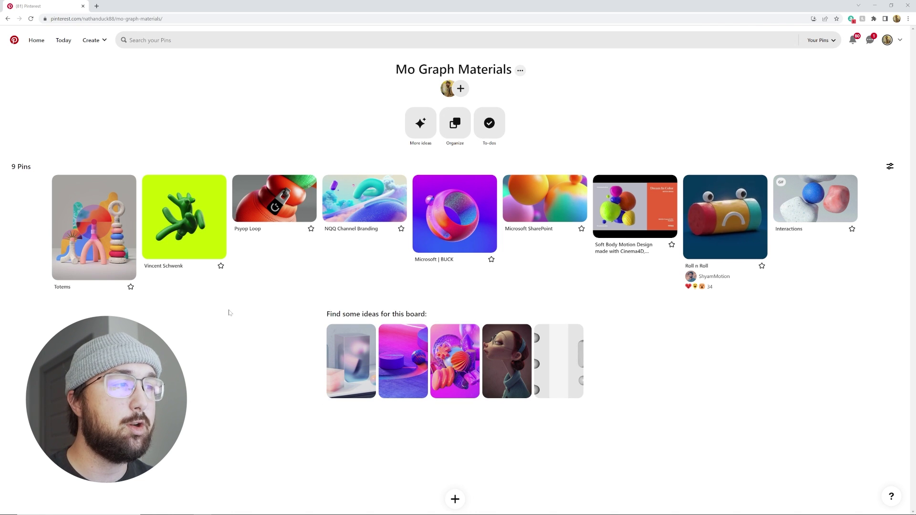
Examine the NQQ Channel Branding and Microsoft SharePoint pins up close on the Mo Graph Materials board for their material looks.
mouse_move(162, 220)
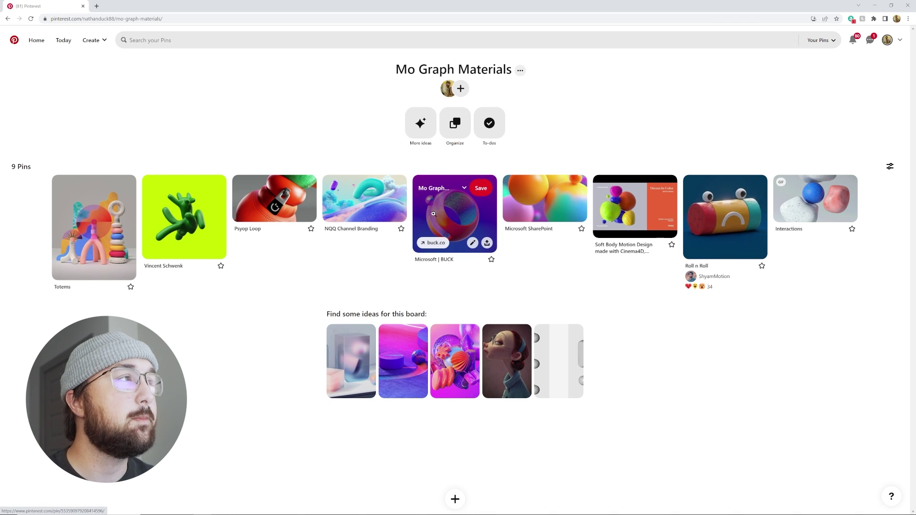
mouse_move(339, 200)
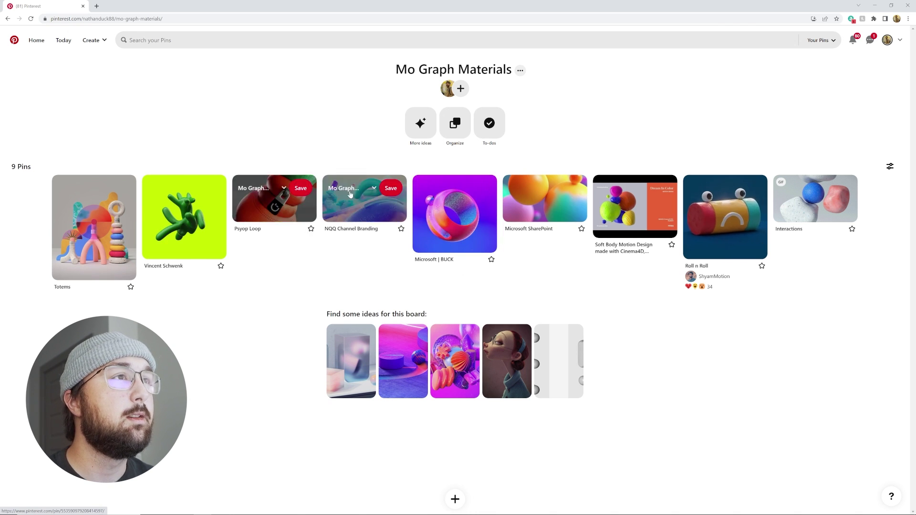
click(350, 218)
ctrl+scroll(372, 128, up, 4)
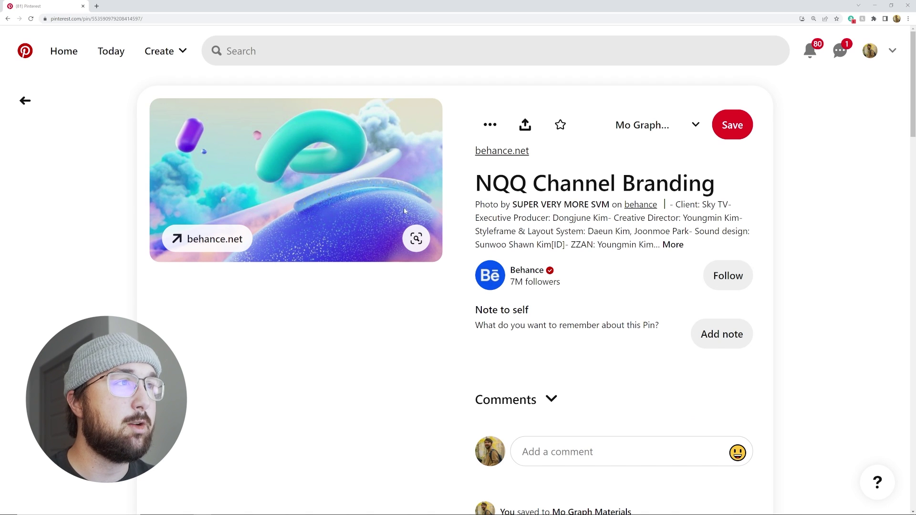
ctrl+scroll(332, 238, down, 4)
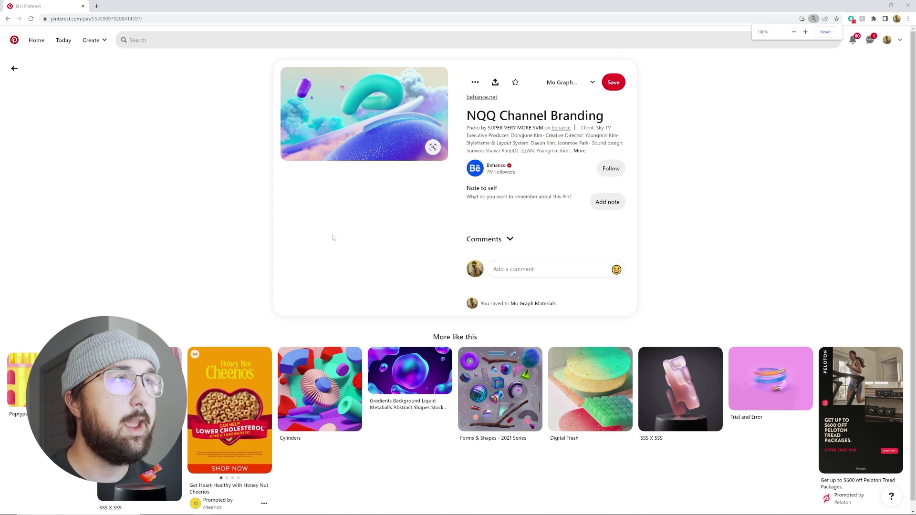
click(21, 68)
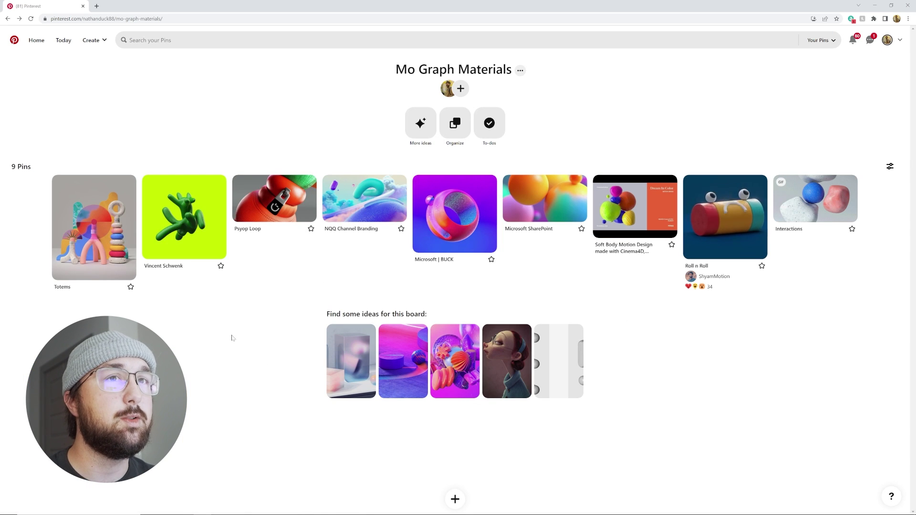
click(544, 201)
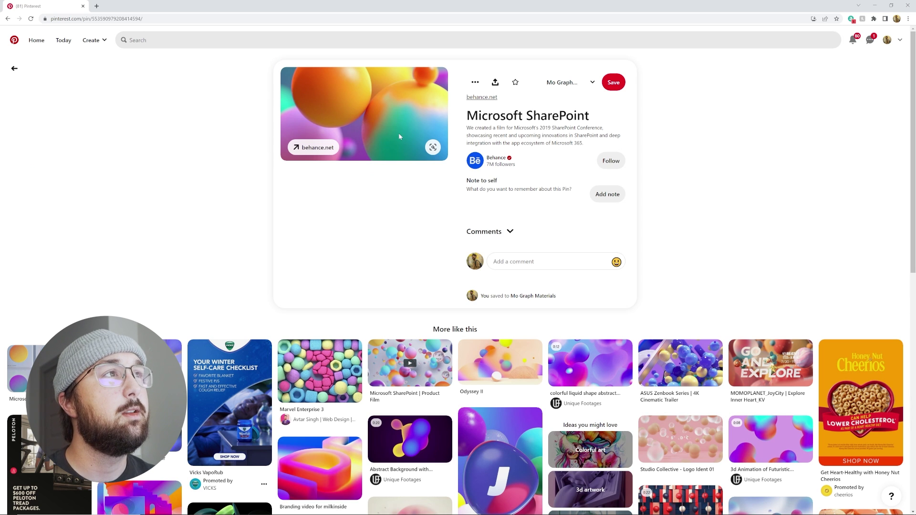
ctrl+scroll(379, 121, up, 3)
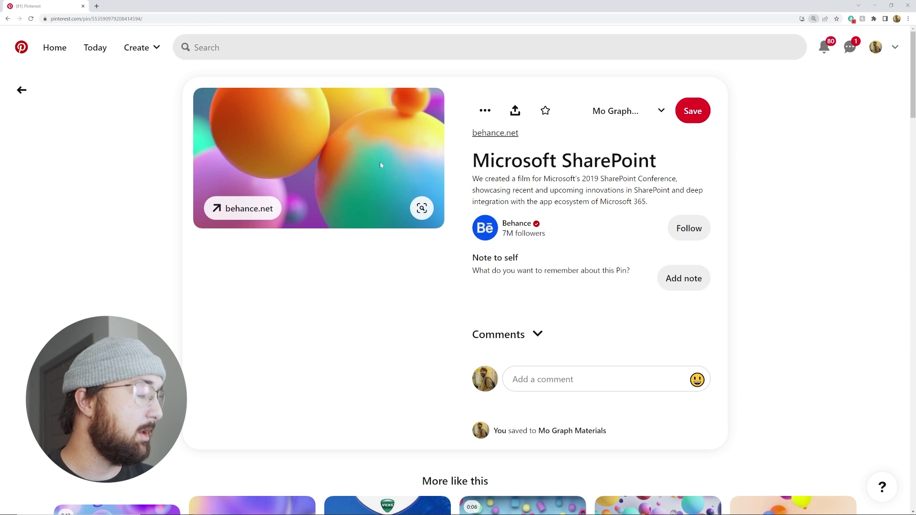
ctrl+scroll(380, 163, down, 3)
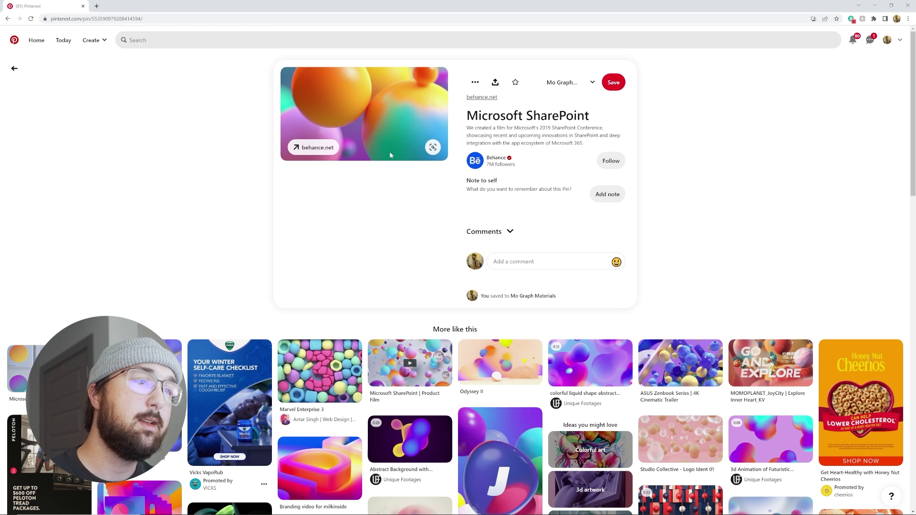
click(15, 68)
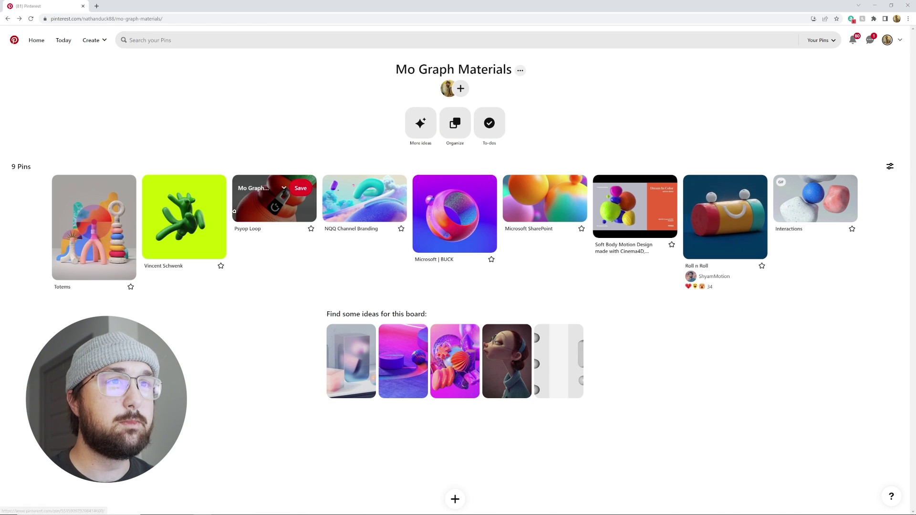
Examine the green character pin on the lime background and the Psyop Loop pin enlarged, returning to the board after each.
click(200, 224)
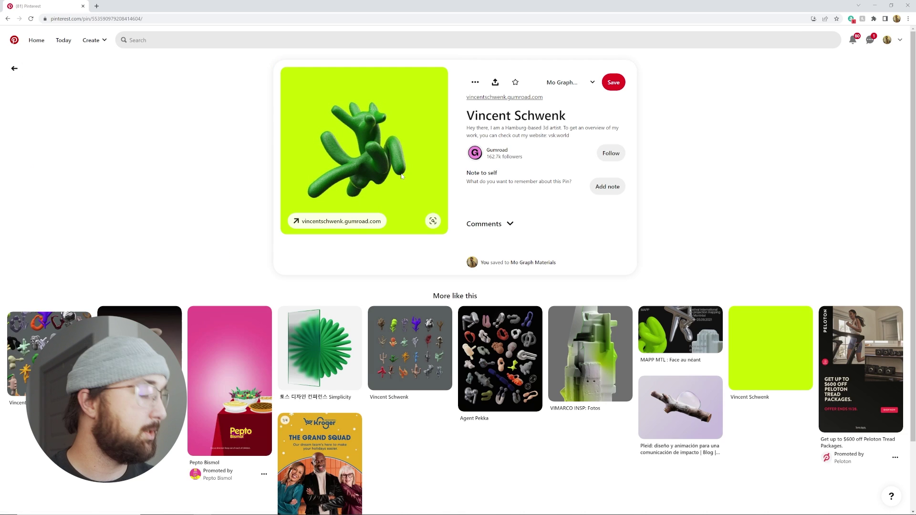
ctrl+scroll(401, 174, up, 5)
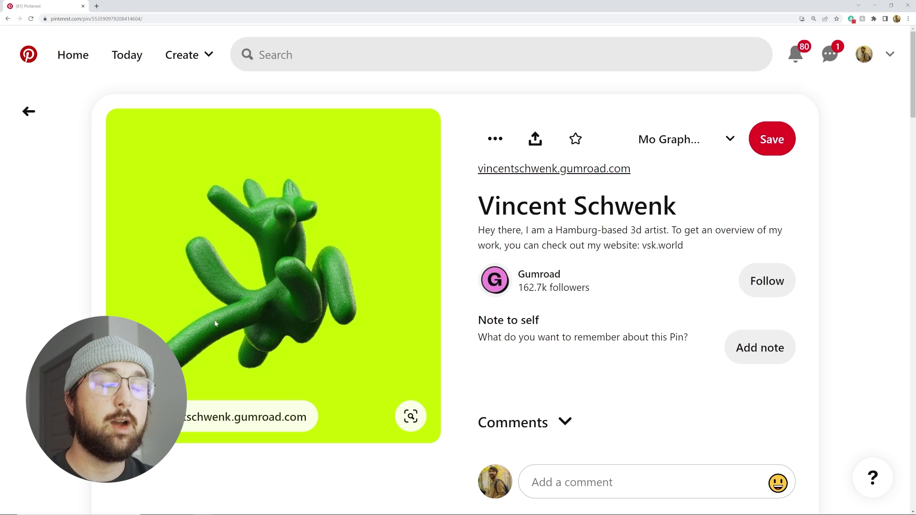
key(ctrl+0)
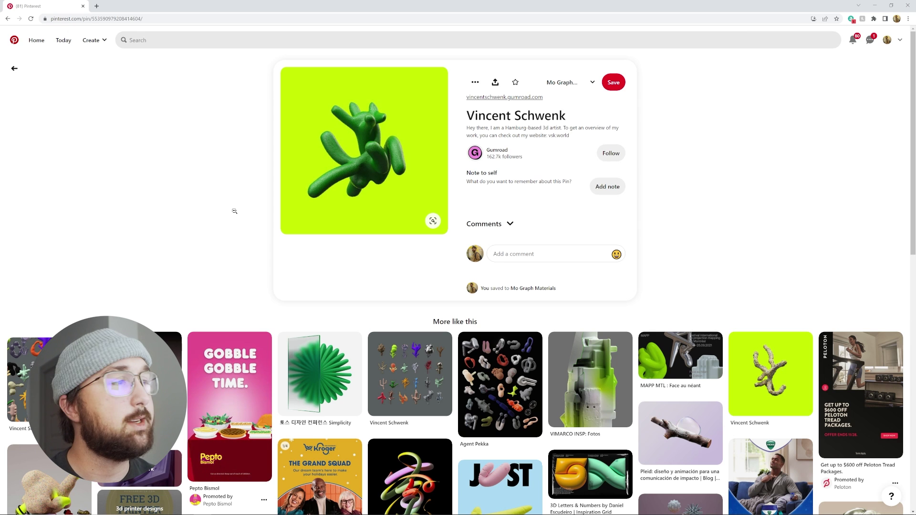
click(15, 68)
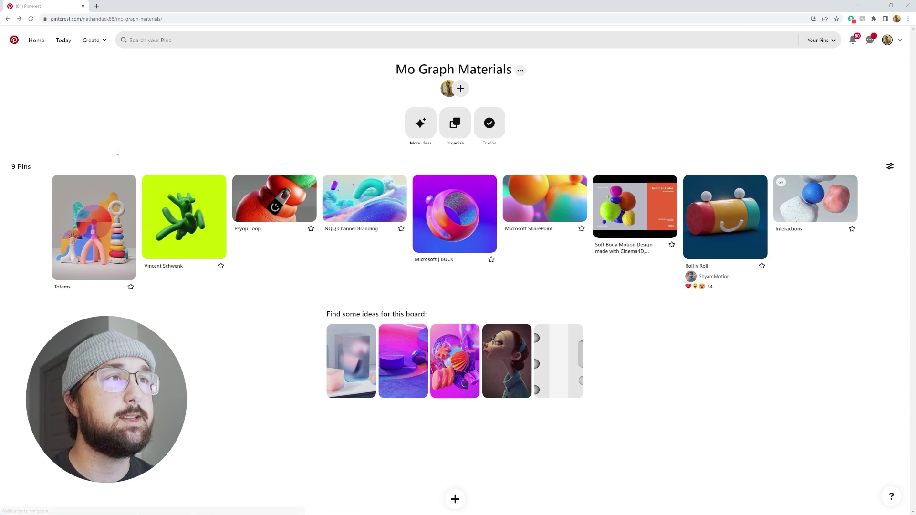
click(275, 200)
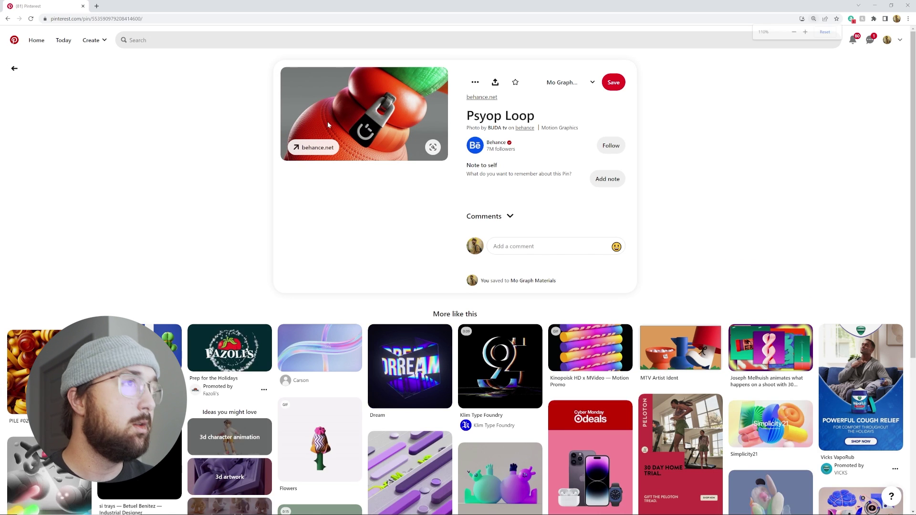
ctrl+scroll(327, 121, up, 4)
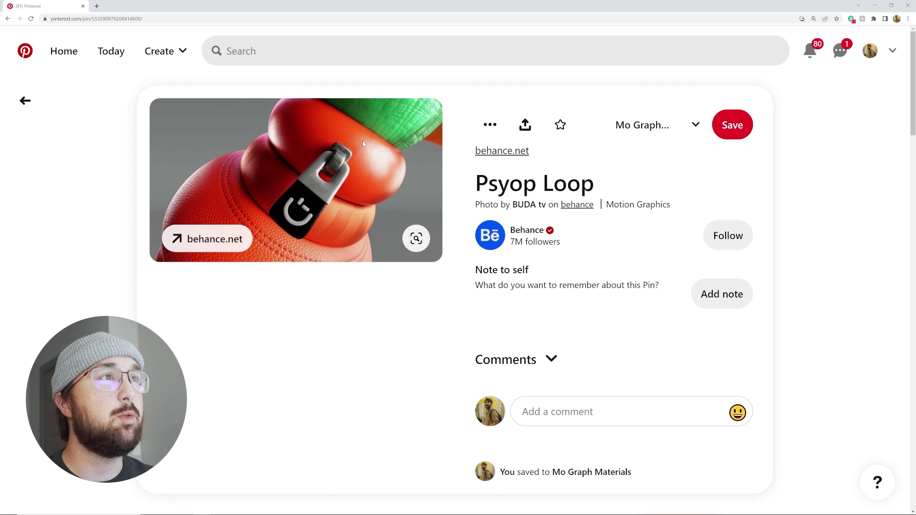
click(24, 100)
ctrl+scroll(293, 220, down, 4)
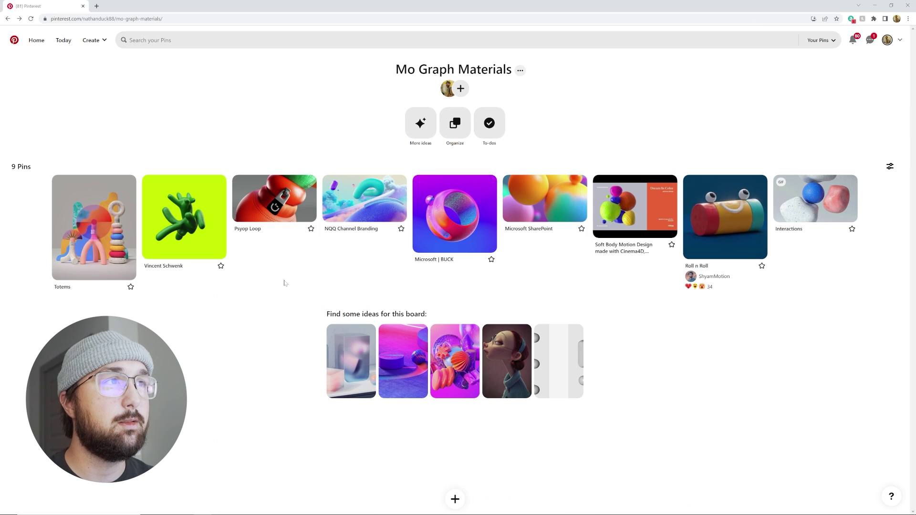
Examine the enlarged Microsoft | BUCK pin, and the Interactions pin together with its similar suggestions.
click(432, 225)
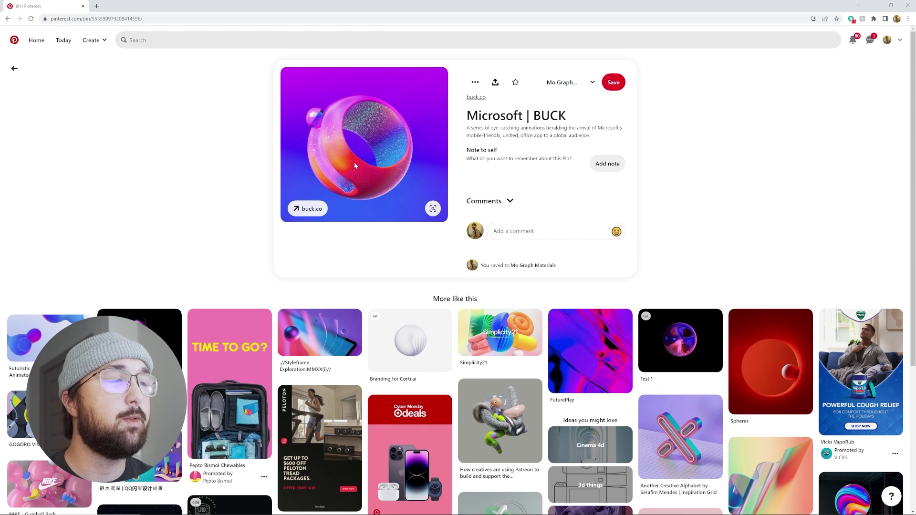
ctrl+scroll(347, 151, up, 3)
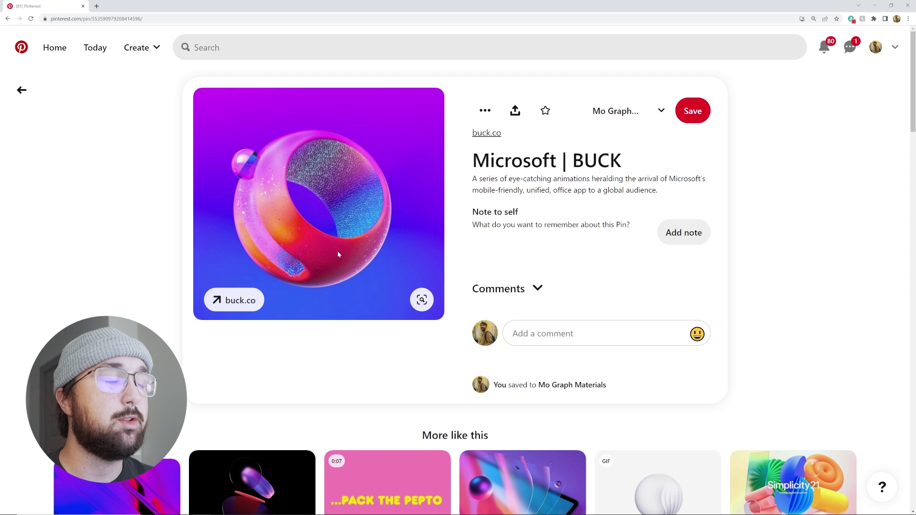
click(21, 90)
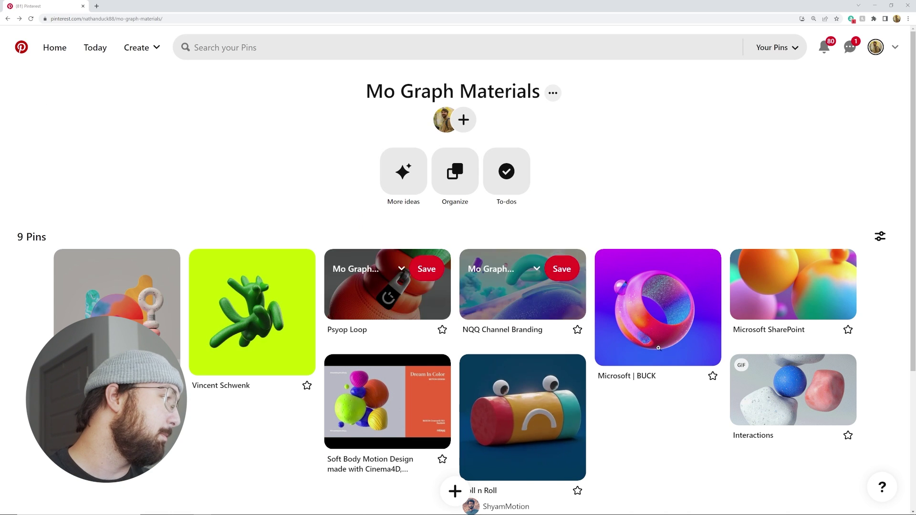
click(777, 399)
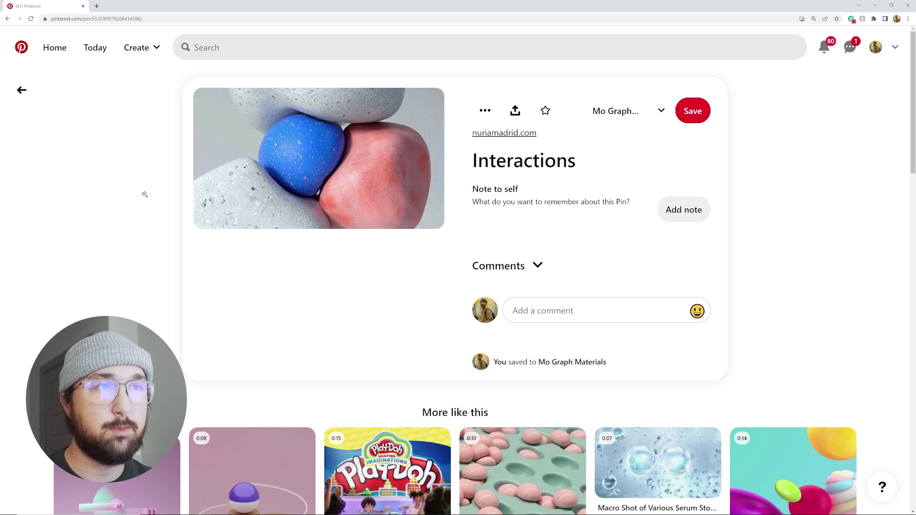
mouse_move(242, 162)
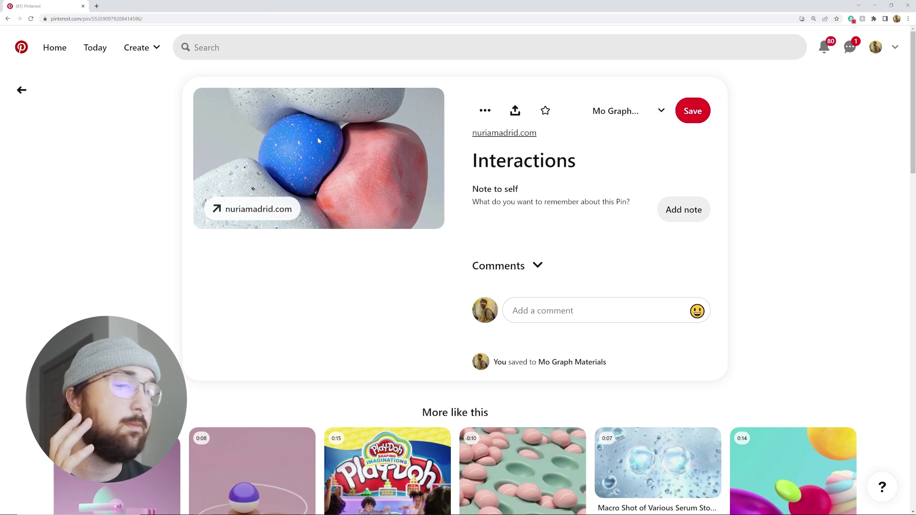
scroll(318, 140, down, 6)
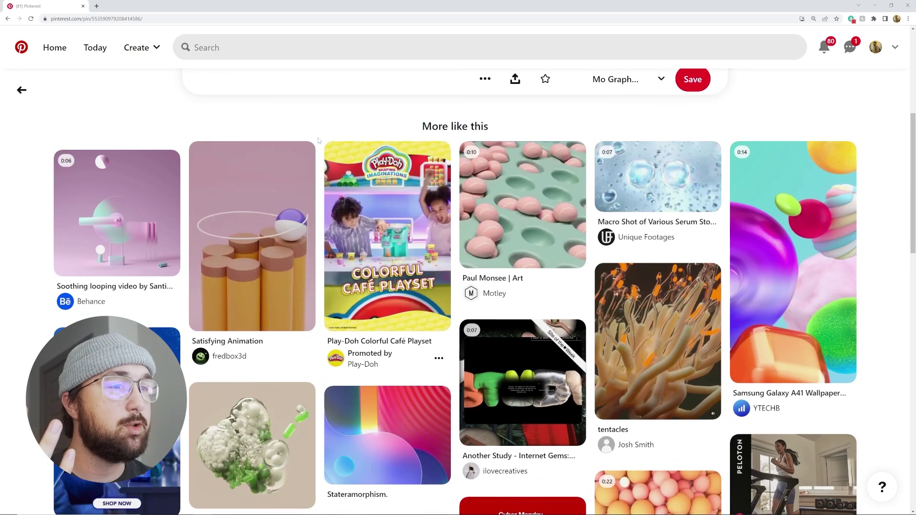
scroll(319, 140, down, 2)
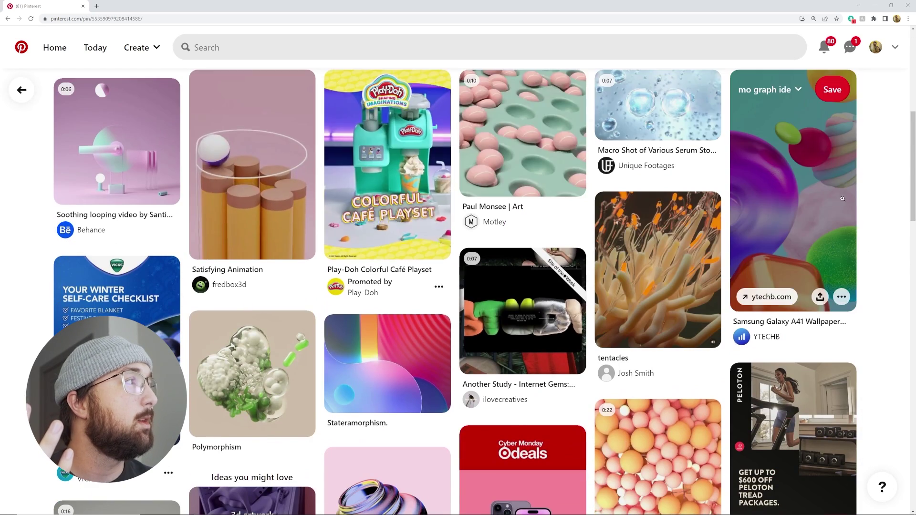
View the Samsung Galaxy A41 Wallpaper pin from the suggestions and return to the Interactions pin's similar ideas.
click(843, 198)
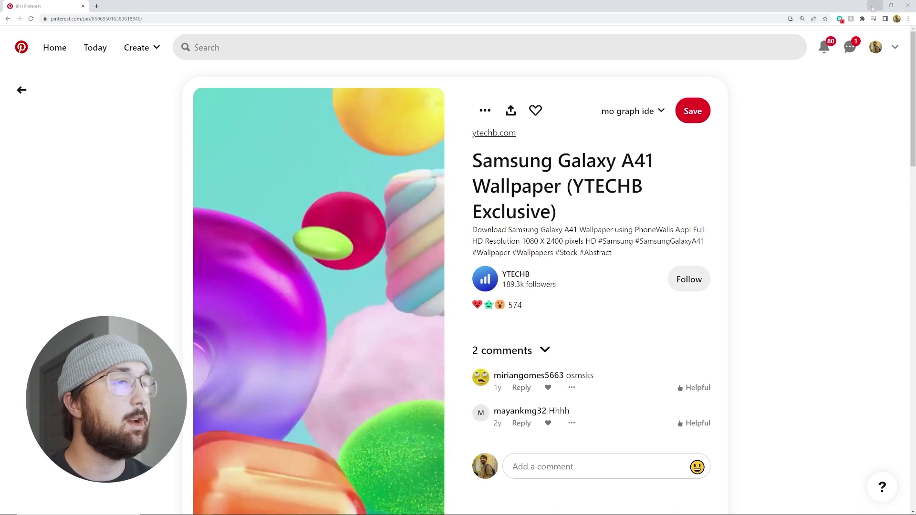
scroll(429, 236, down, 2)
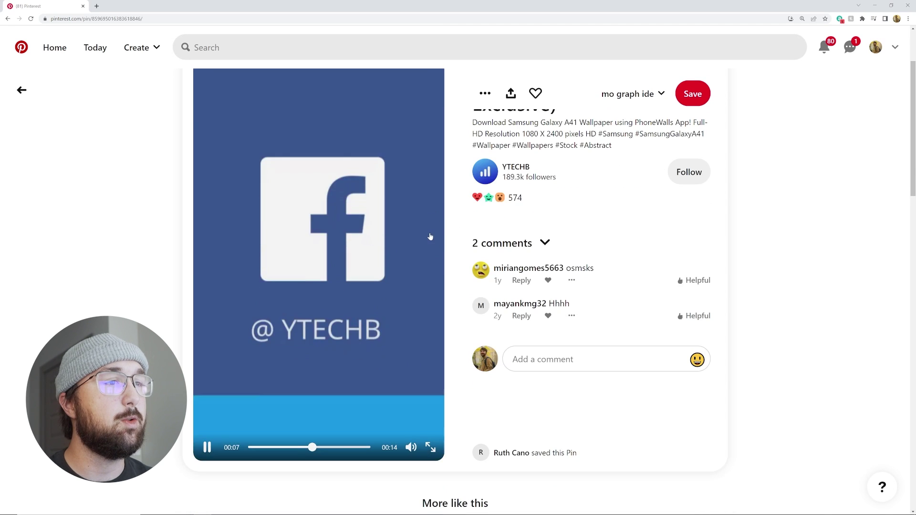
scroll(430, 236, up, 2)
click(21, 90)
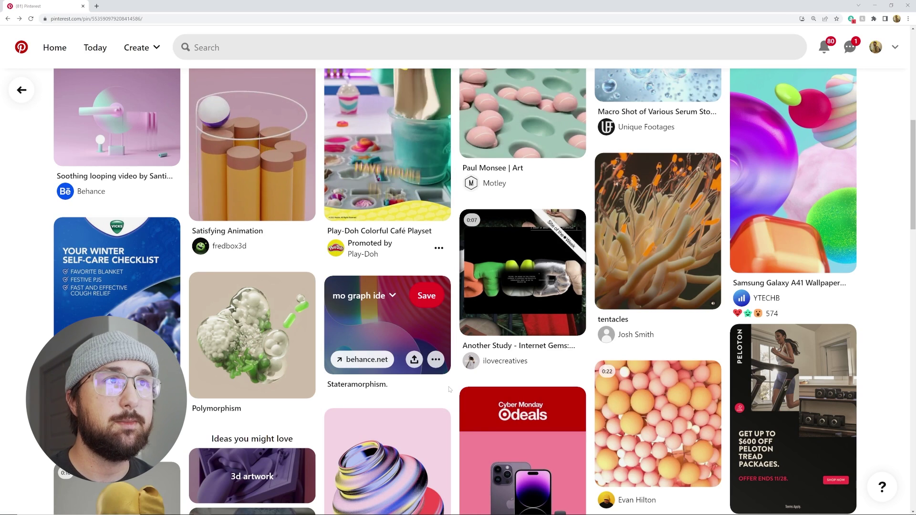
Switch to Blender and select the large front segment of the segmented ball.
click(401, 508)
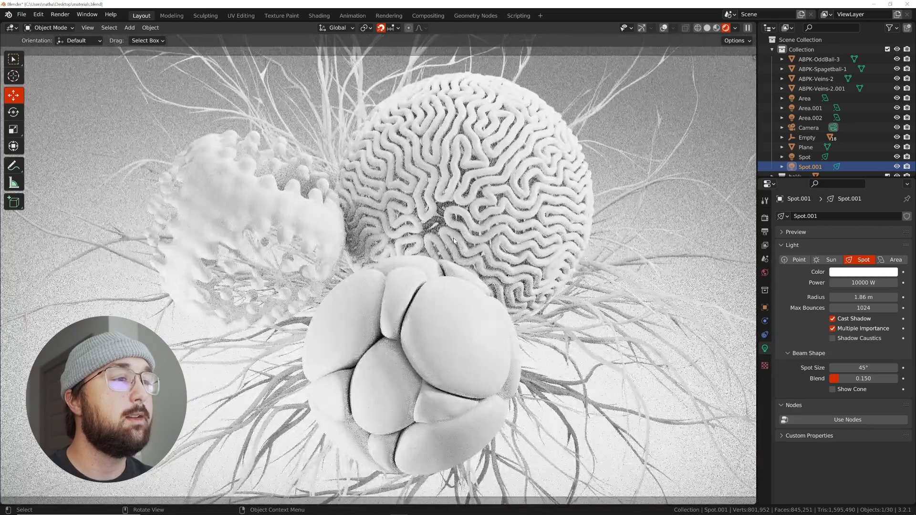
scroll(454, 240, down, 1)
scroll(454, 240, up, 2)
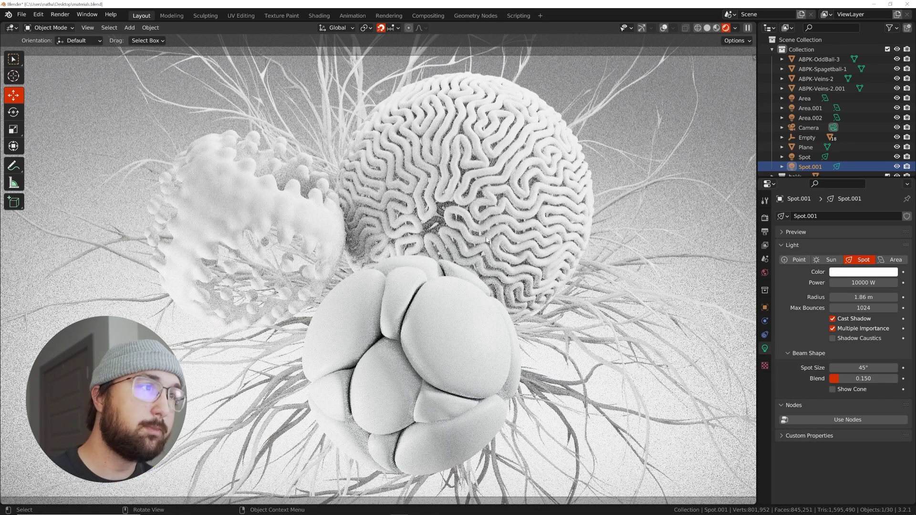
click(440, 331)
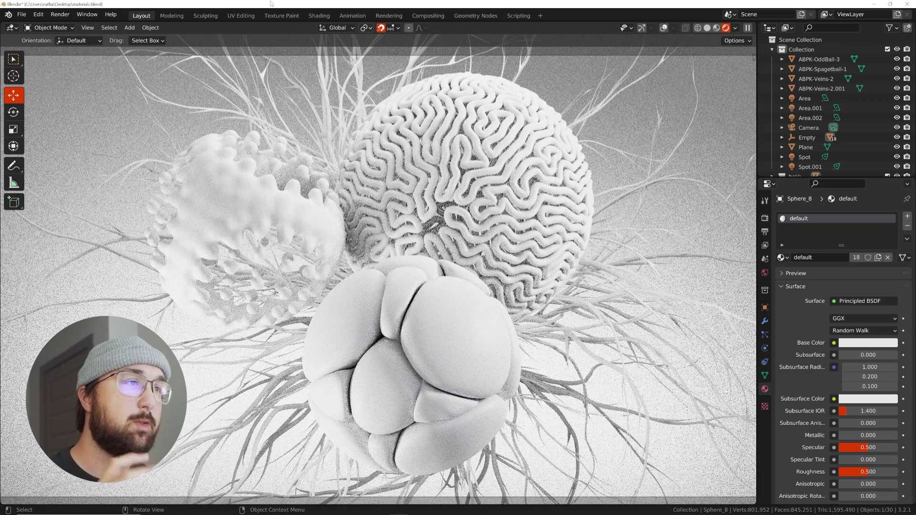
Switch to the Shading workspace and show its 3D viewport in Material Preview with the sidebar hidden.
click(319, 15)
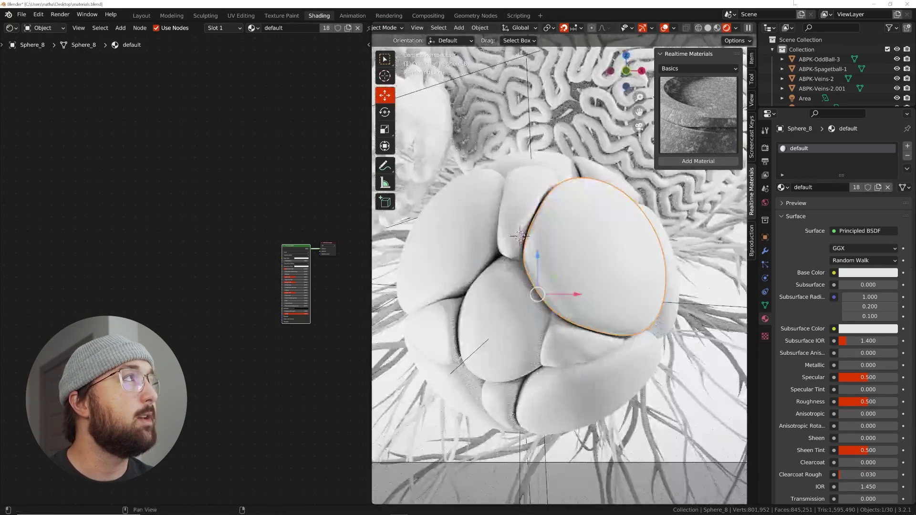
click(717, 27)
key(n)
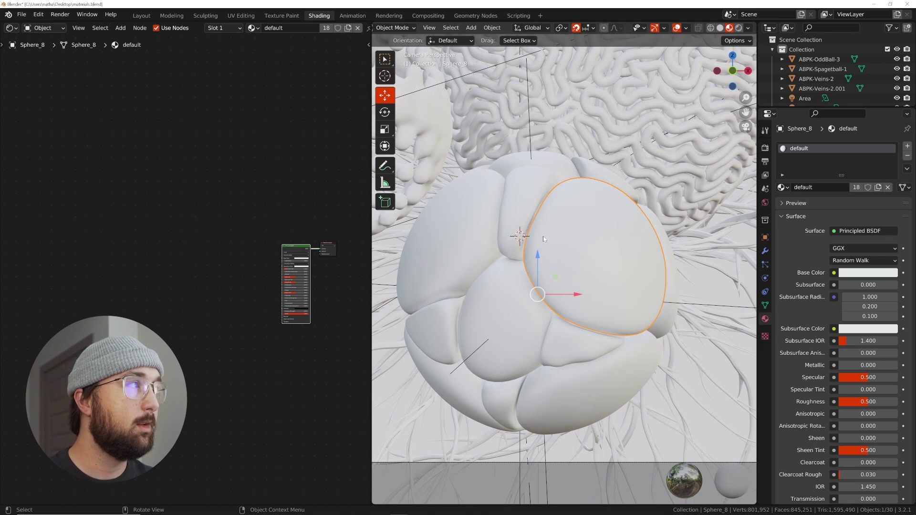
Move the Principled BSDF node away from the Material Output and place a duplicate of it slightly lower, between the two.
scroll(245, 311, up, 8)
middle_drag(281, 234, 43, 244)
scroll(57, 249, up, 4)
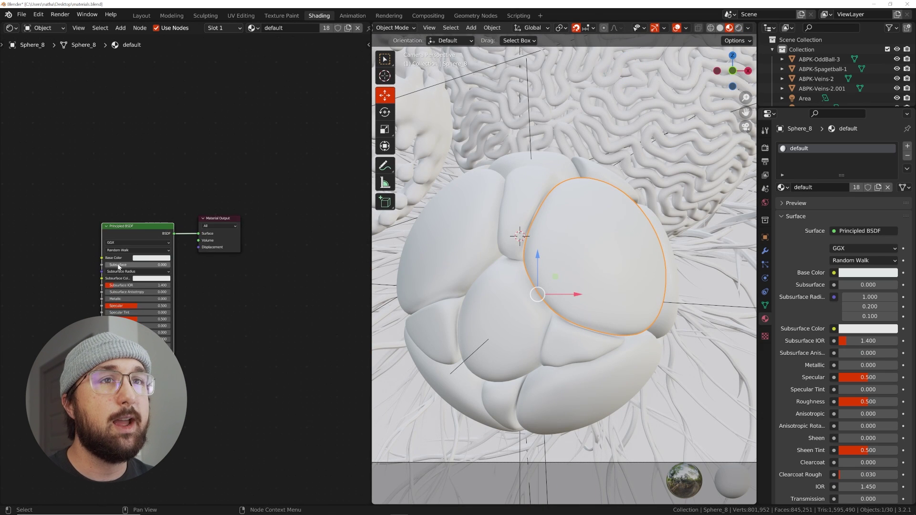
scroll(119, 268, up, 3)
middle_drag(111, 258, 272, 219)
key(shift+a)
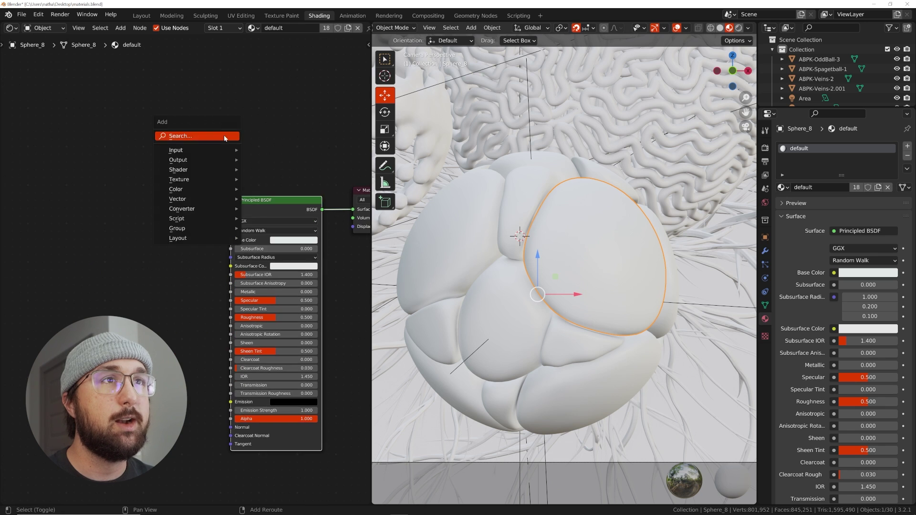
middle_drag(292, 173, 267, 156)
drag(249, 187, 105, 125)
key(shift+d)
click(224, 218)
Insert a Mix Shader between the first Principled BSDF and the Material Output, and connect the duplicate BSDF to its second shader input.
key(shift+a)
click(301, 123)
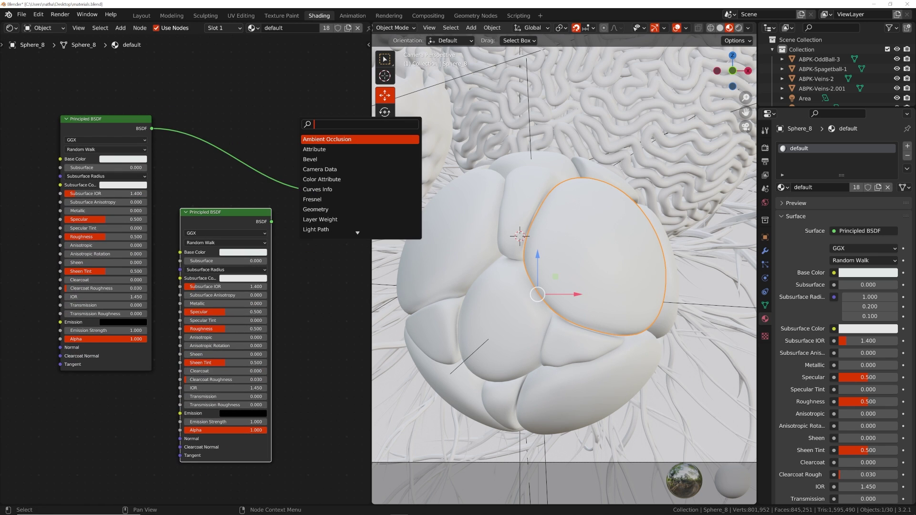
text(mix)
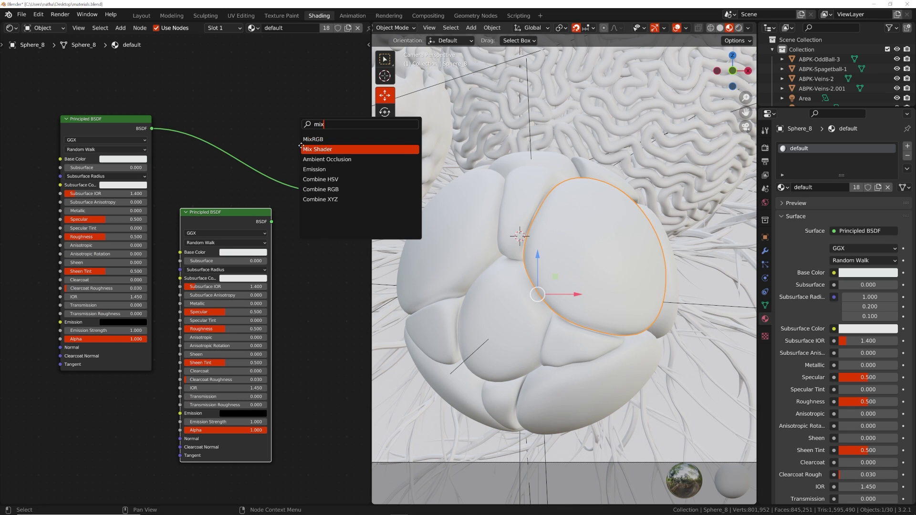
click(302, 148)
click(275, 160)
drag(272, 222, 242, 188)
Give the first Principled BSDF a saturated blue base color and set the Mix Shader's factor to 1.000.
click(123, 159)
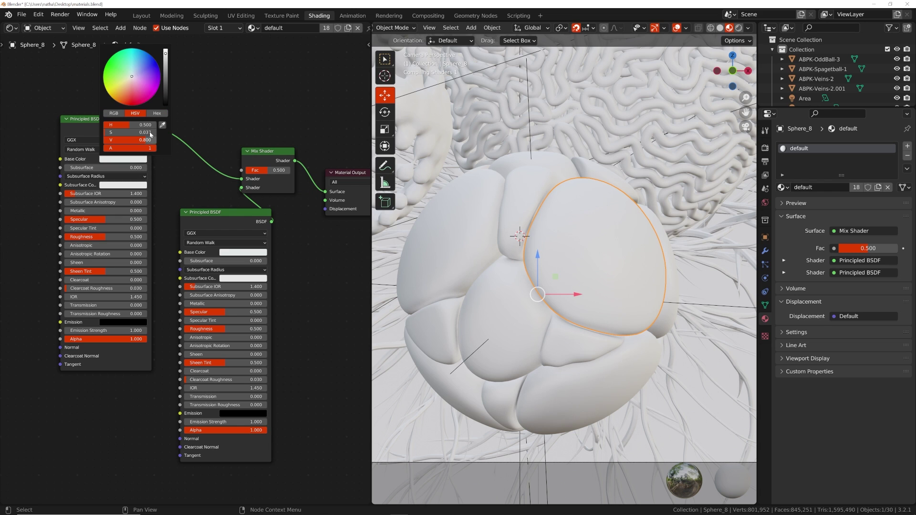
click(148, 53)
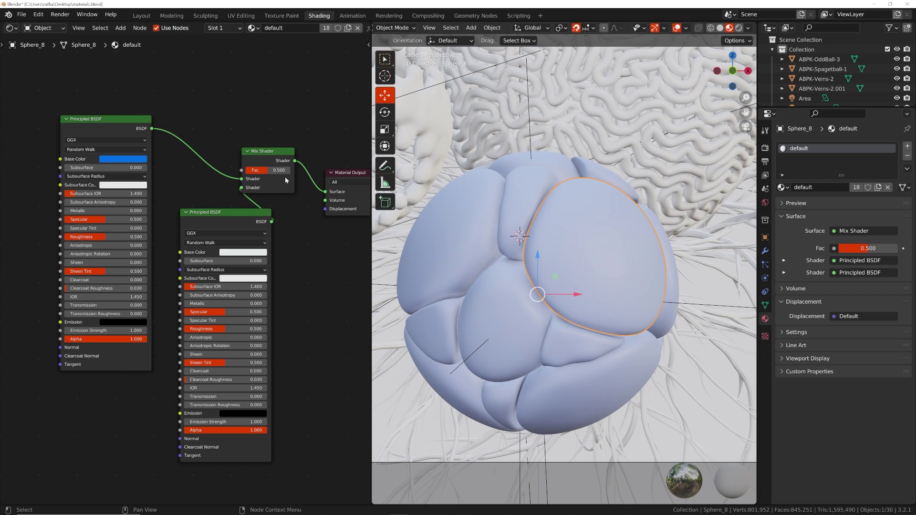
drag(282, 171, 330, 170)
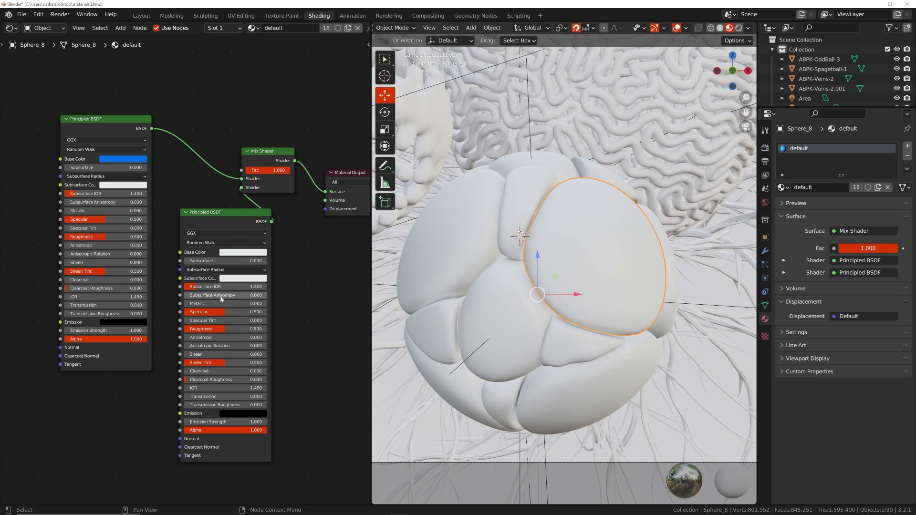
Make the second Principled BSDF polished gold with Metallic 1.000, an orange-gold base color and Roughness 0.111.
drag(220, 304, 269, 303)
click(259, 253)
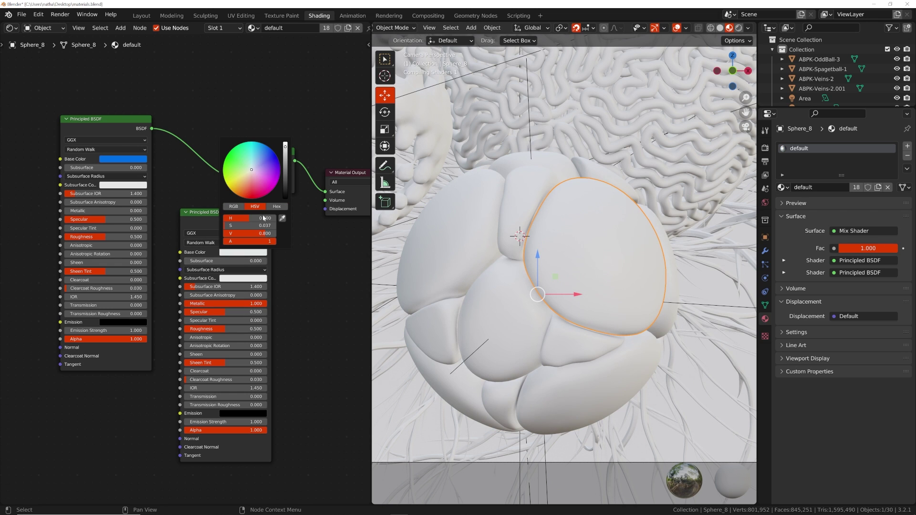
drag(244, 181, 240, 186)
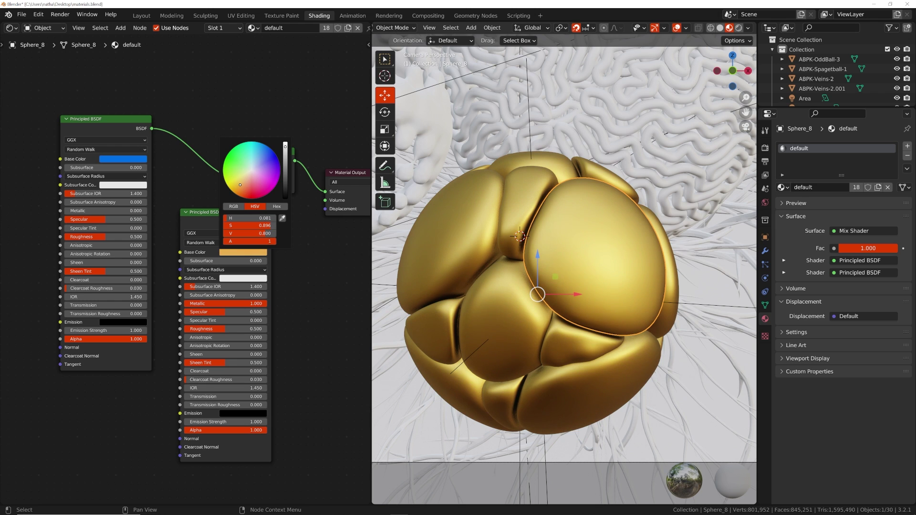
drag(226, 329, 199, 329)
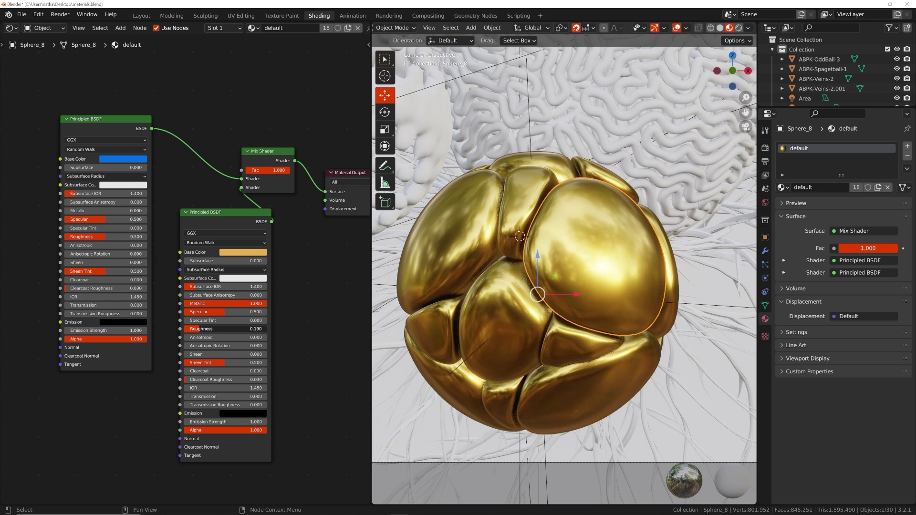
Move the Mix Shader node well above the two Principled BSDF nodes to free space for mask nodes.
middle_drag(190, 217, 166, 382)
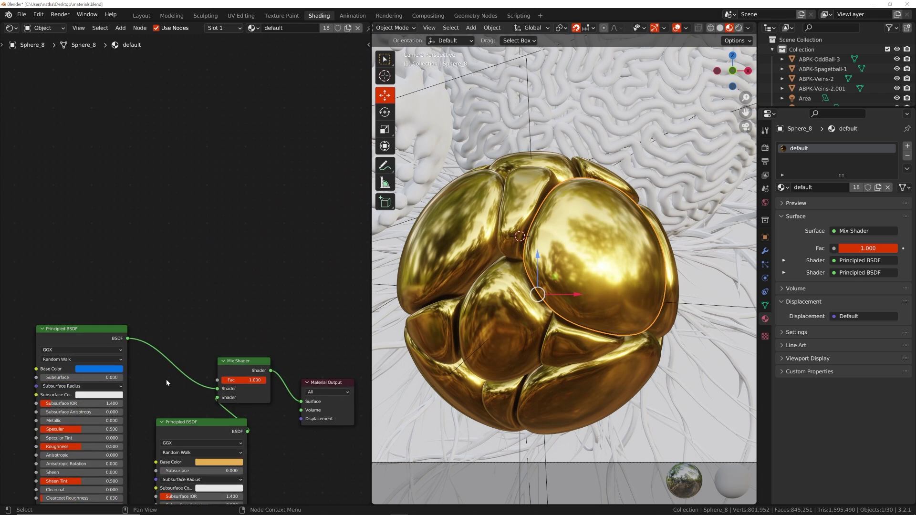
drag(243, 364, 271, 181)
middle_drag(271, 182, 260, 247)
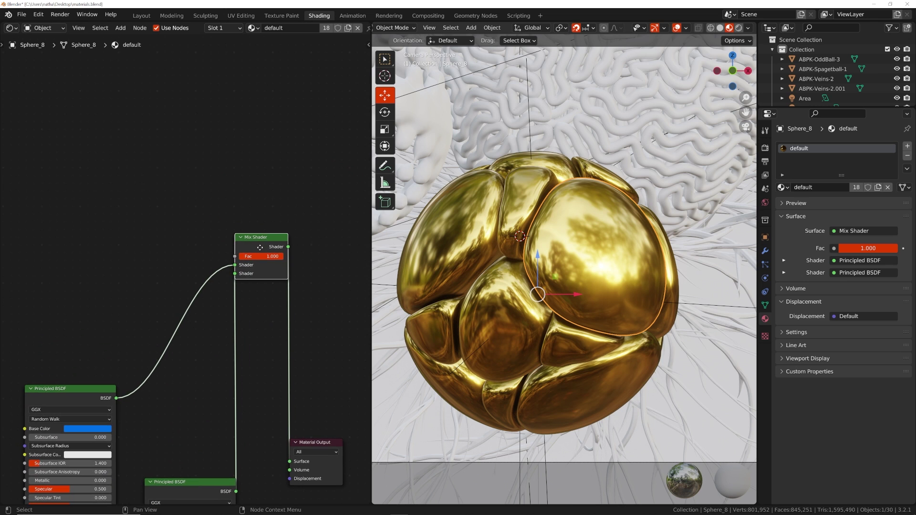
middle_drag(93, 401, 192, 331)
middle_drag(194, 261, 88, 345)
Add a ColorRamp node beside the Mix Shader and a Voronoi Texture node in front of the ColorRamp.
key(shift+a)
text(s)
text(col)
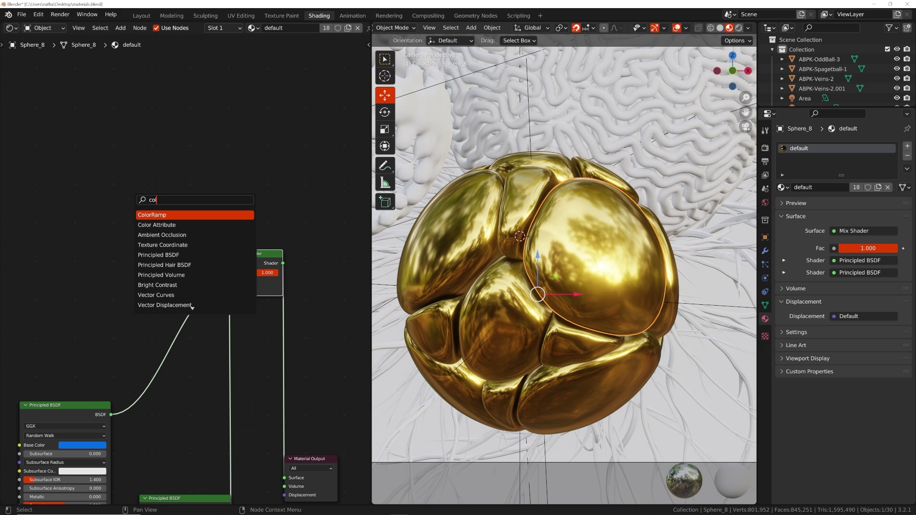
key(Return)
click(95, 239)
key(shift+a)
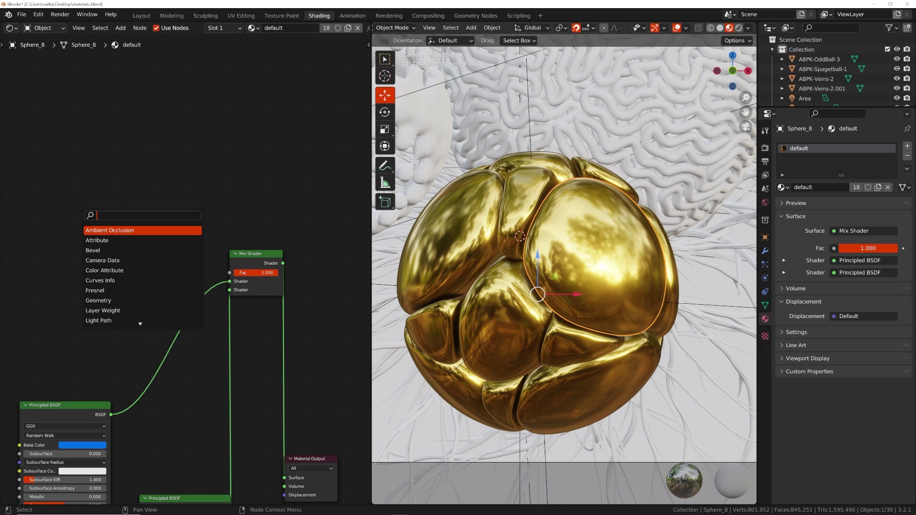
text(vor)
key(Return)
click(26, 248)
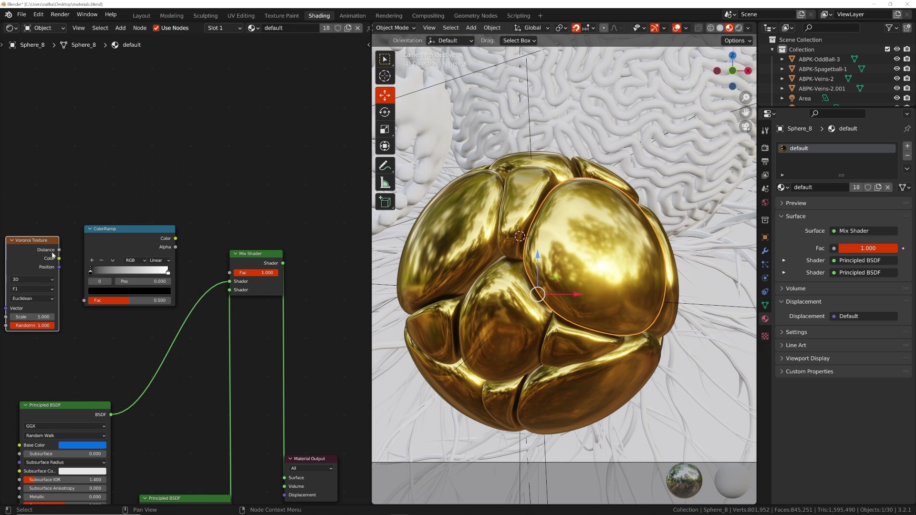
Add Texture Coordinate and Mapping nodes to the Voronoi Texture and feed the Mapping node from the Object output.
middle_drag(27, 248, 254, 179)
key(ctrl+t)
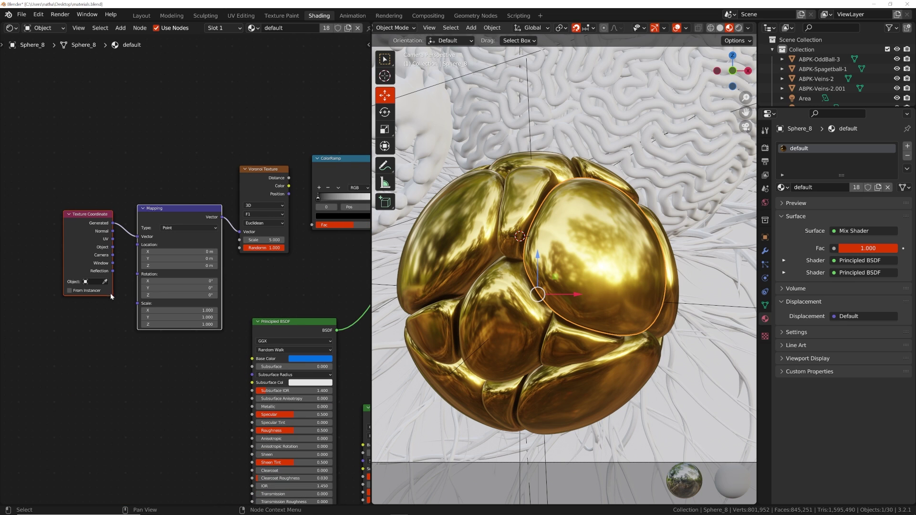
drag(113, 248, 141, 238)
Connect the Voronoi Texture's Color to the ColorRamp's Fac and the ColorRamp's Color to the Mix Shader's Fac.
middle_drag(334, 200, 134, 220)
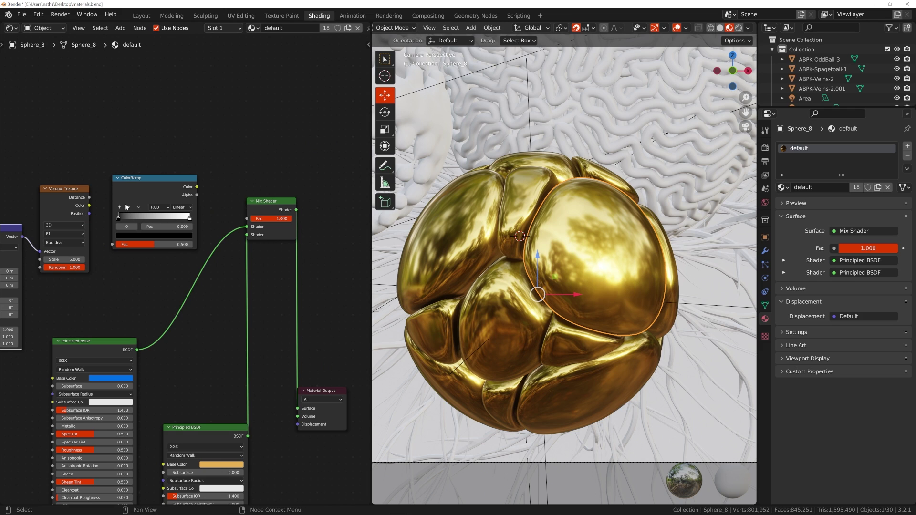
drag(89, 205, 113, 244)
drag(196, 187, 247, 218)
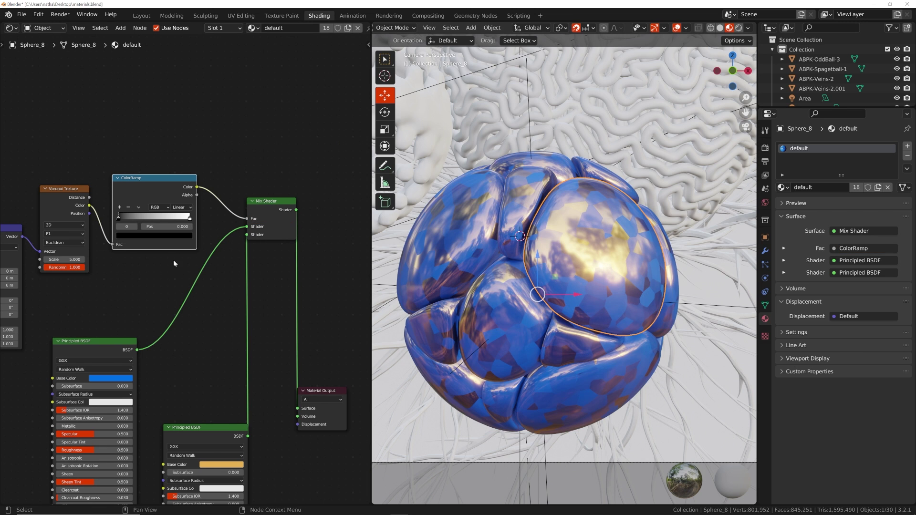
Set the mask ColorRamp's interpolation to Constant and its white stop's position to 0.854.
middle_drag(222, 268, 275, 273)
mouse_move(182, 222)
mouse_down()
mouse_move(238, 224)
mouse_move(183, 222)
mouse_up()
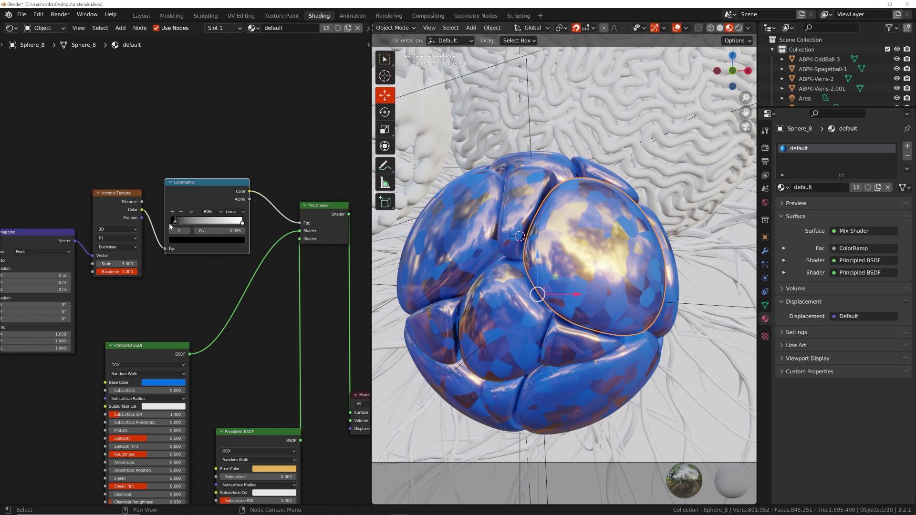
click(234, 211)
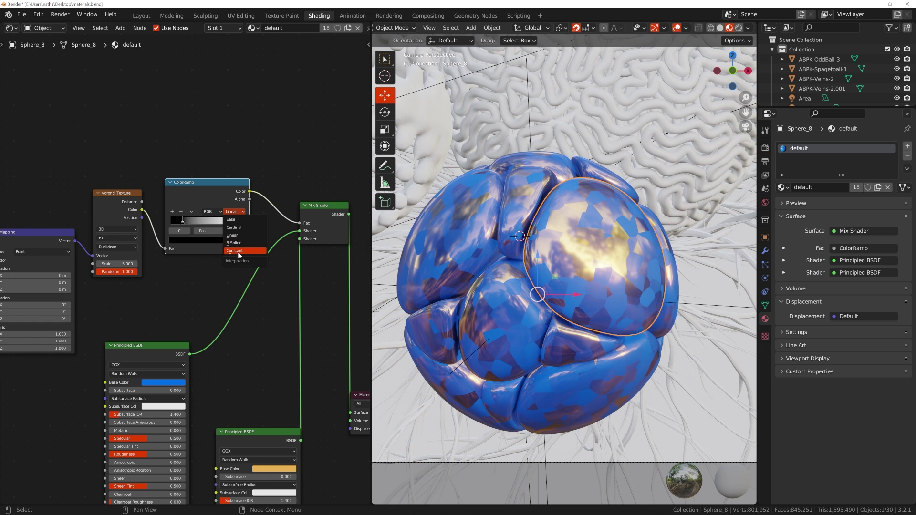
click(234, 250)
mouse_move(242, 223)
mouse_down()
mouse_move(223, 223)
mouse_move(232, 224)
mouse_up()
Set the Voronoi Texture's scale to 81.700 for fine gold flecks.
scroll(176, 400, up, 1)
middle_drag(175, 400, 225, 336)
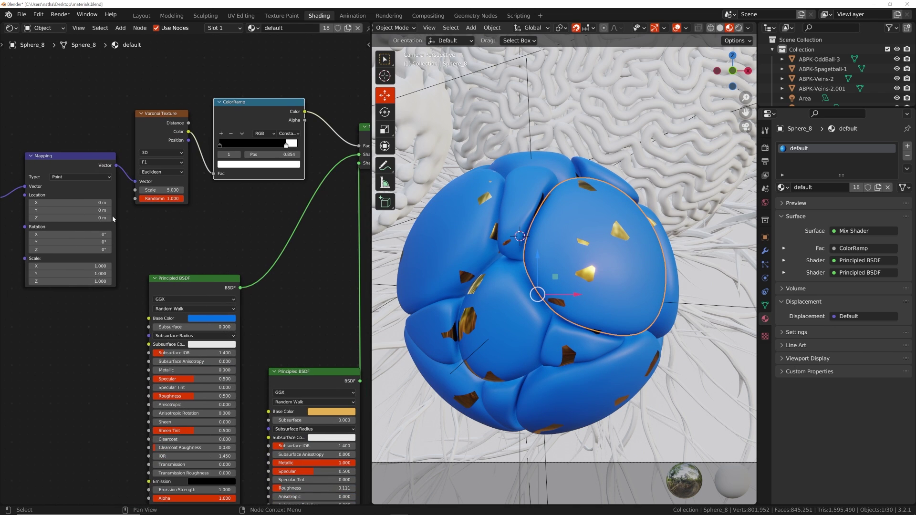
drag(160, 190, 281, 190)
Add a second ColorRamp in front of the blue Principled BSDF and connect its Color output to Roughness.
middle_drag(202, 360, 255, 276)
key(shift+a)
click(89, 258)
text(col)
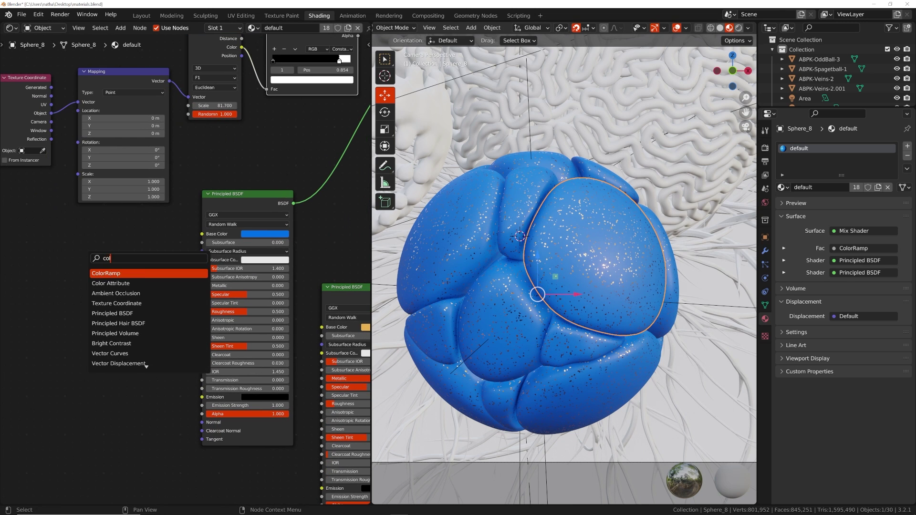
key(Return)
click(84, 288)
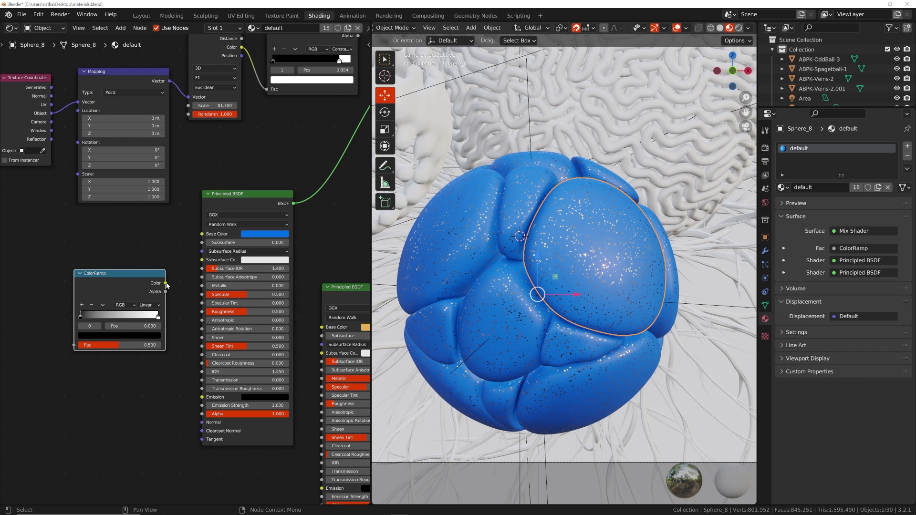
drag(166, 284, 204, 312)
middle_drag(97, 275, 213, 267)
key(shift+a)
click(181, 239)
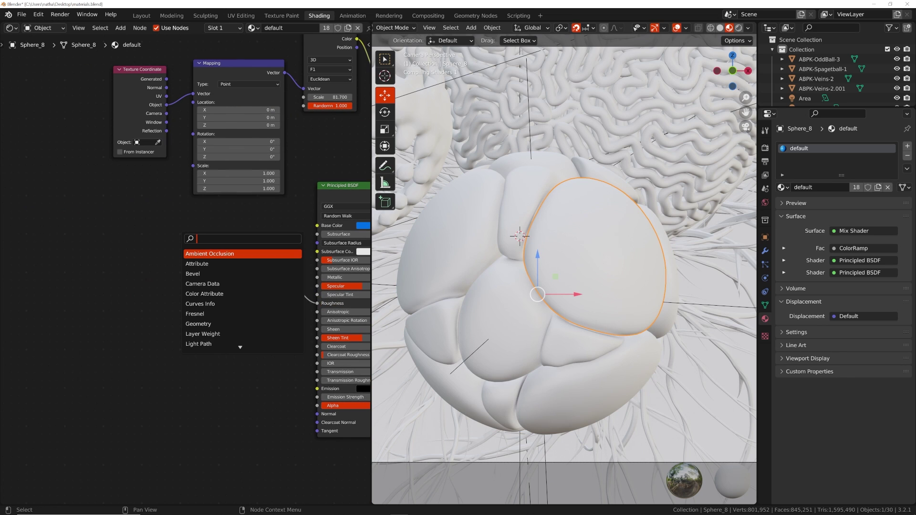
text(white)
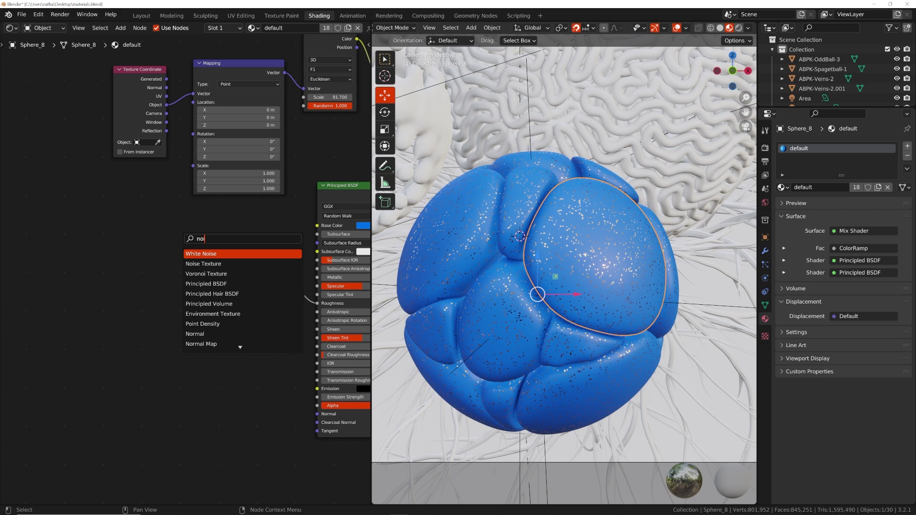
key(Return)
click(139, 286)
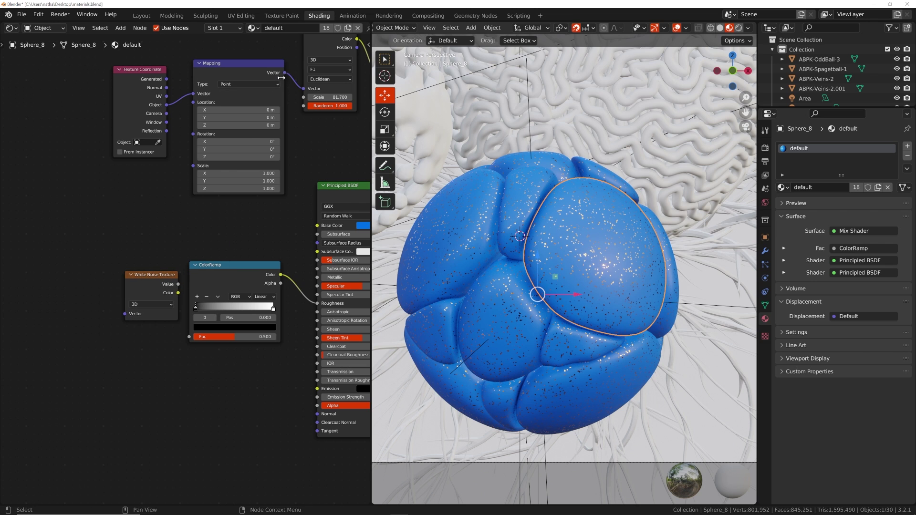
drag(285, 72, 152, 250)
click(141, 276)
key(x)
Add a Noise Texture fed by the Mapping node's Vector and connect its Fac to the roughness ColorRamp's Fac.
key(shift+a)
text(noi)
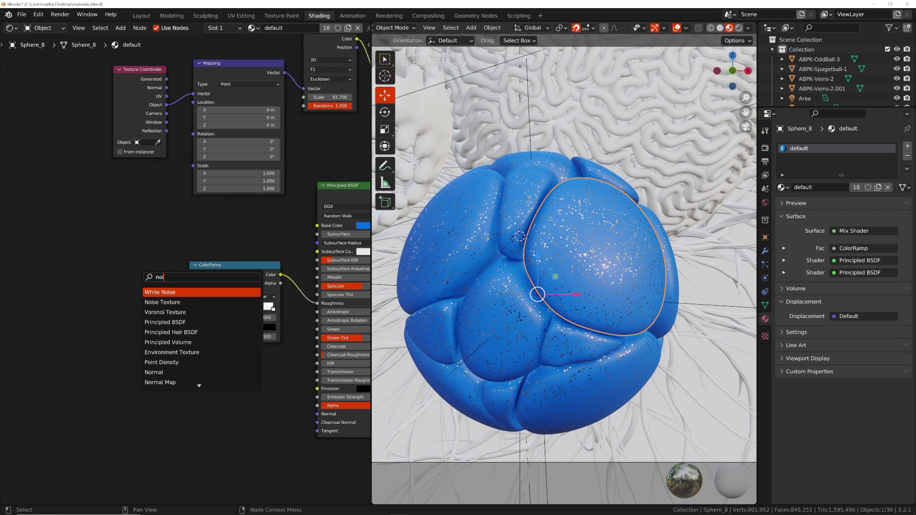
key(Down)
key(Return)
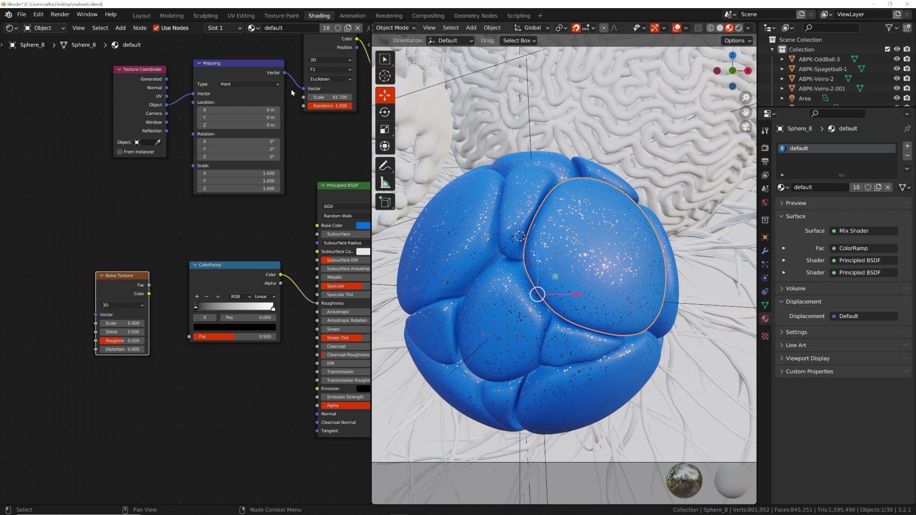
drag(285, 73, 96, 315)
drag(150, 287, 190, 336)
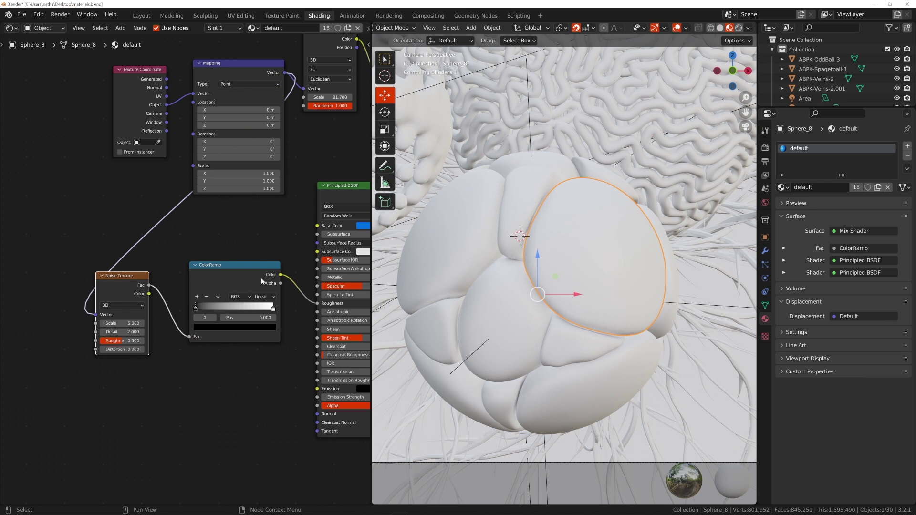
Tighten the roughness ColorRamp's gradient by placing the black stop at 0.371 and moving the white stop inward.
scroll(572, 305, up, 2)
scroll(573, 304, up, 2)
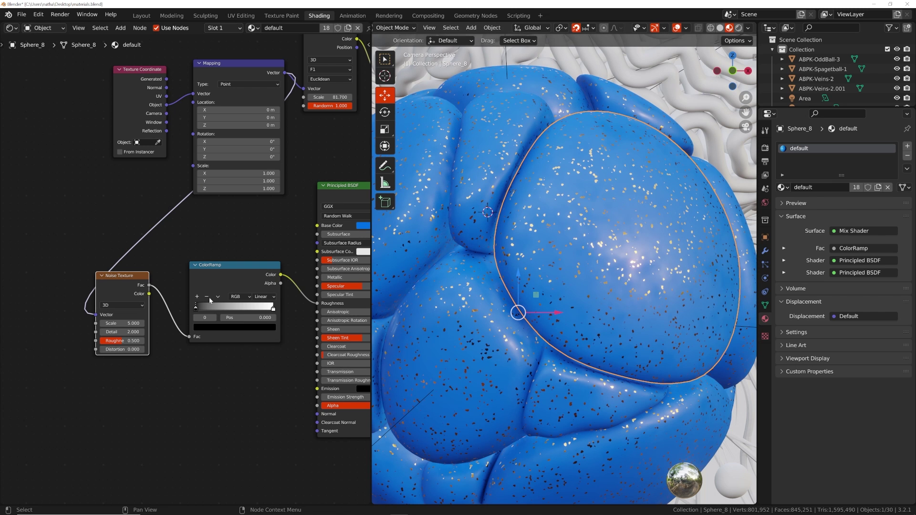
mouse_move(196, 309)
mouse_down()
mouse_move(243, 311)
mouse_move(224, 309)
mouse_up()
Set the Noise Texture's Detail to 12 and its Roughness to 0.715.
double_click(121, 332)
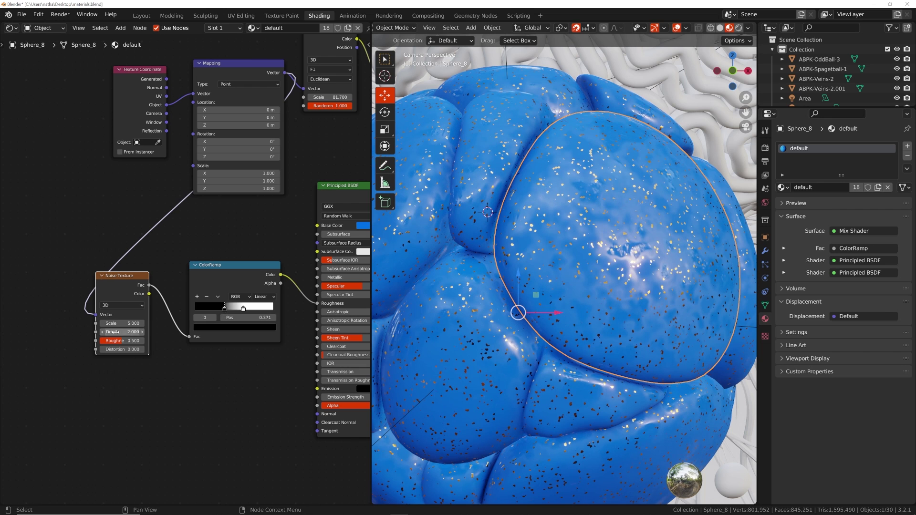
text(12)
key(Return)
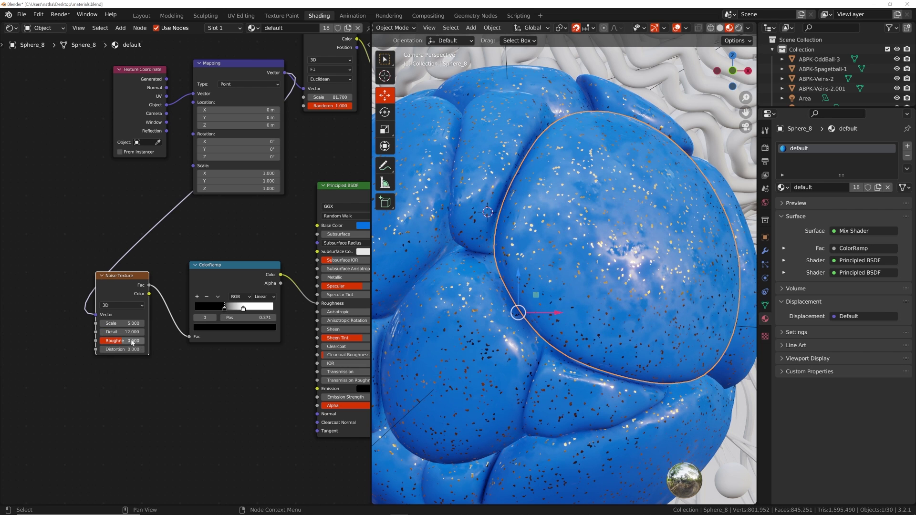
mouse_move(131, 342)
mouse_down()
mouse_move(149, 341)
mouse_move(131, 340)
mouse_up()
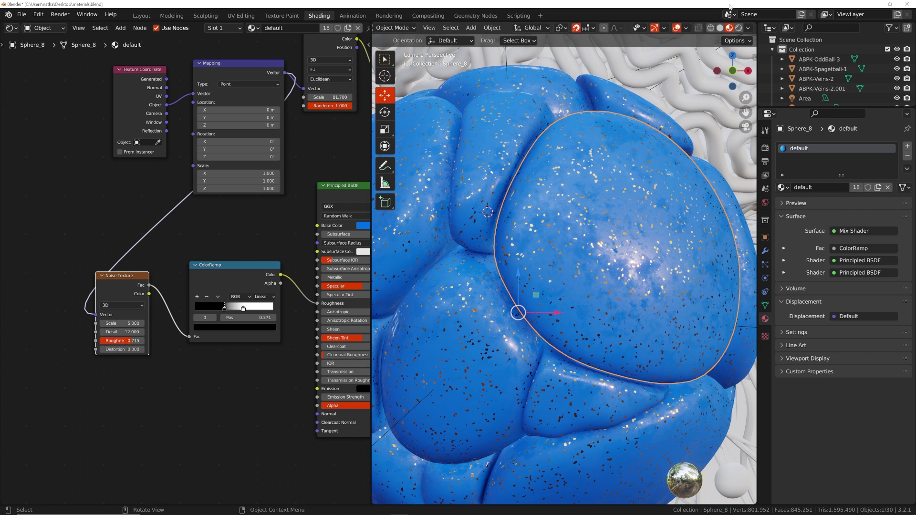
Switch the 3D viewport to Rendered shading and lighten the roughness ColorRamp's black stop to a mid grey.
click(739, 28)
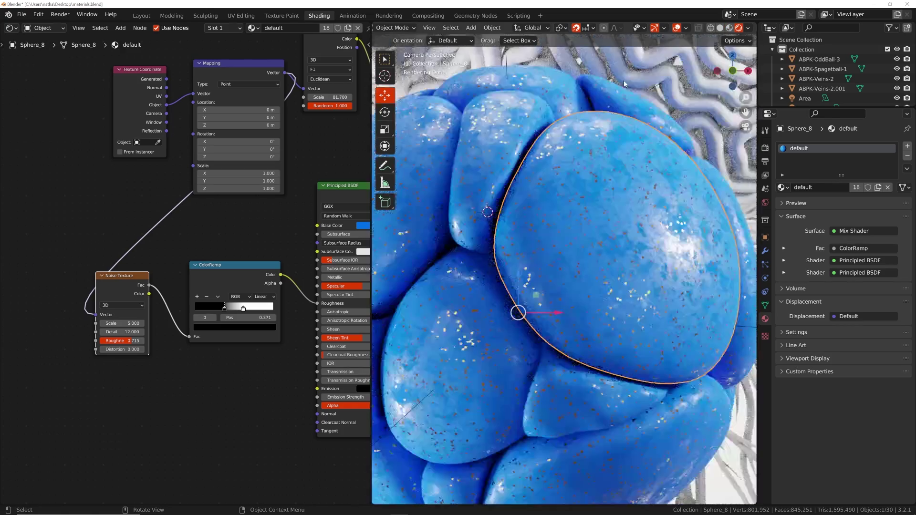
scroll(500, 287, down, 3)
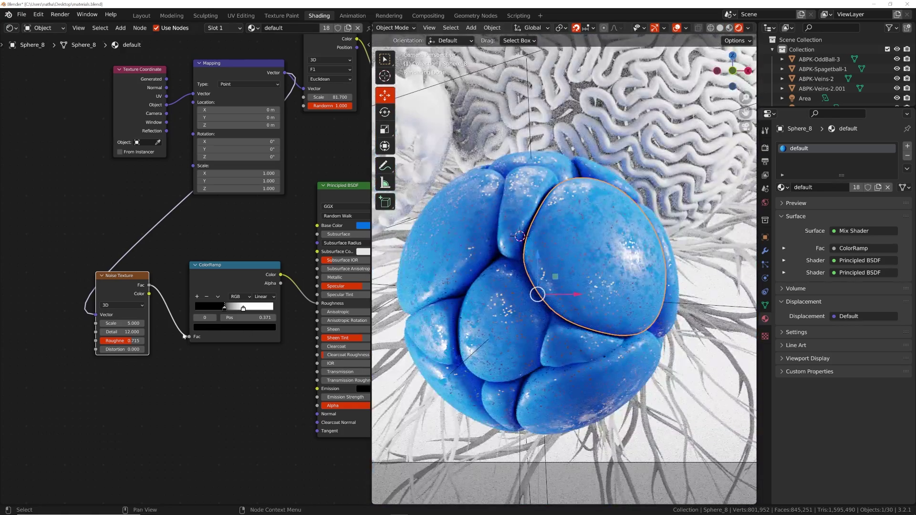
click(239, 328)
click(260, 259)
drag(259, 260, 259, 244)
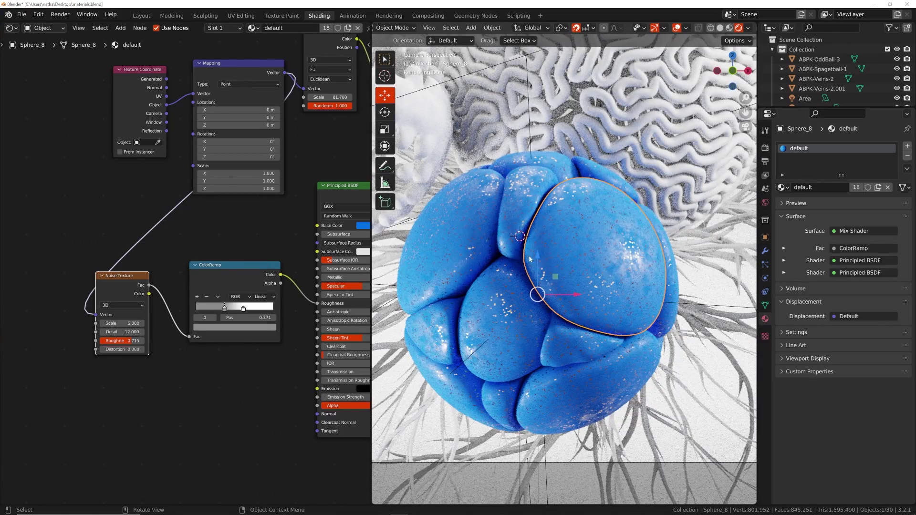
scroll(585, 265, up, 3)
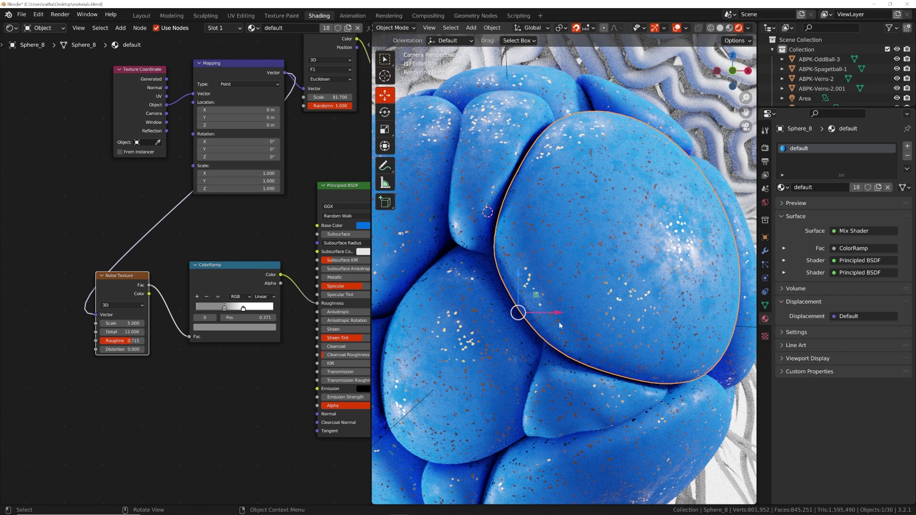
Examine the gold-flecked blue material on several segments of the ball in the rendered view.
click(521, 137)
click(435, 168)
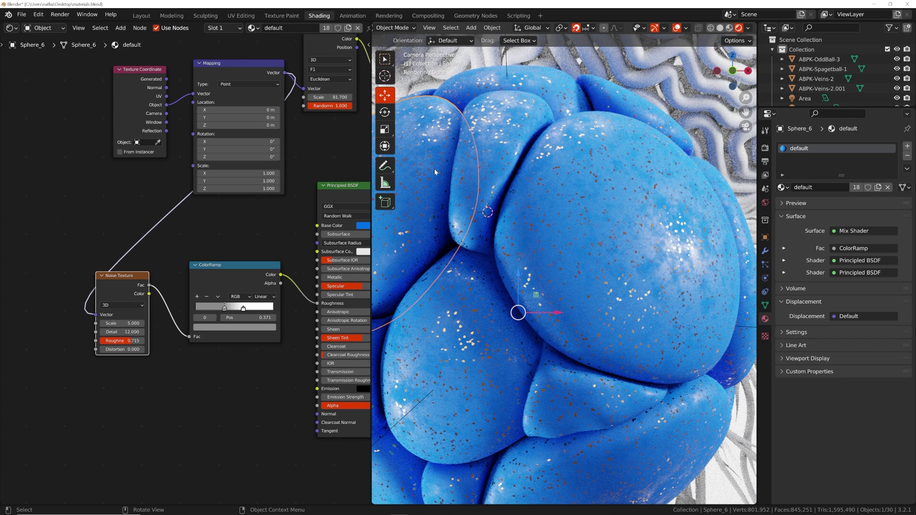
click(434, 70)
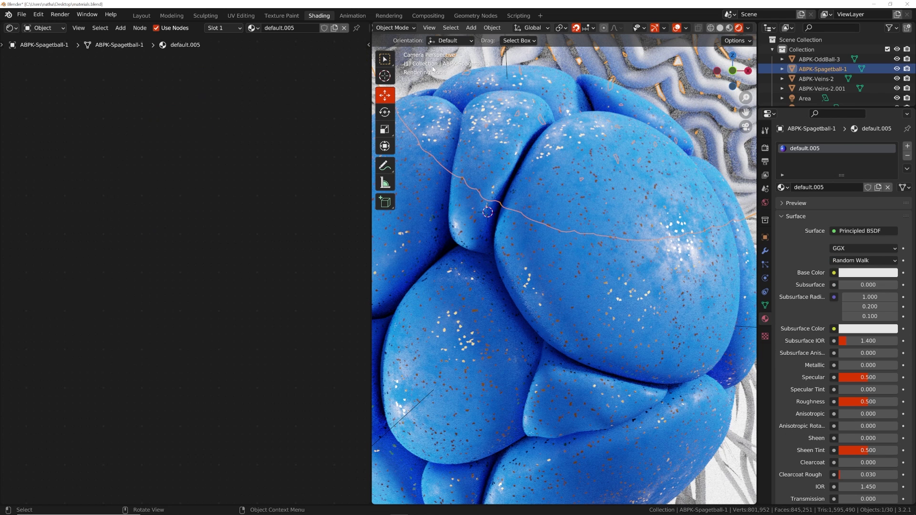
click(553, 327)
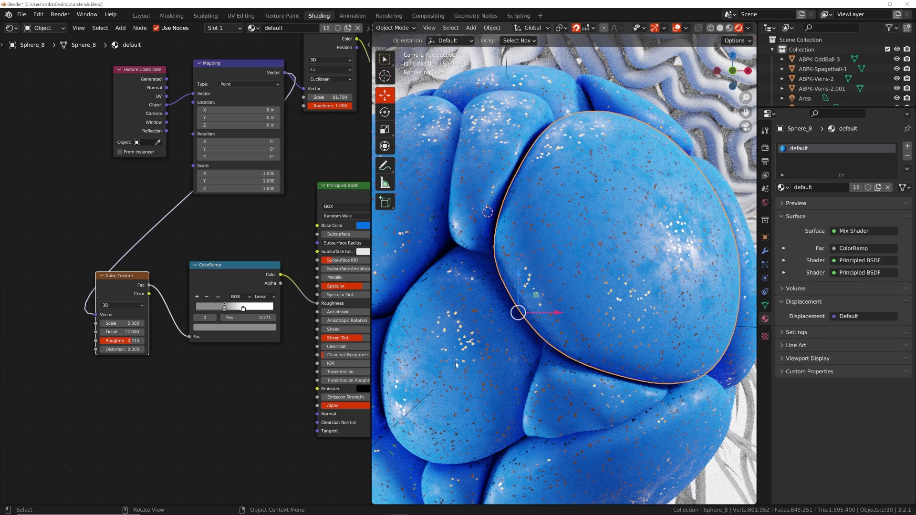
click(416, 239)
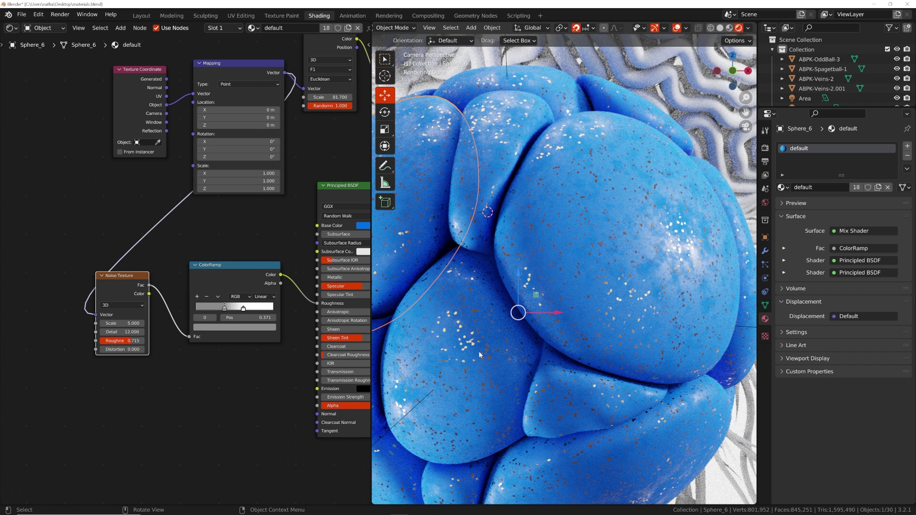
click(579, 235)
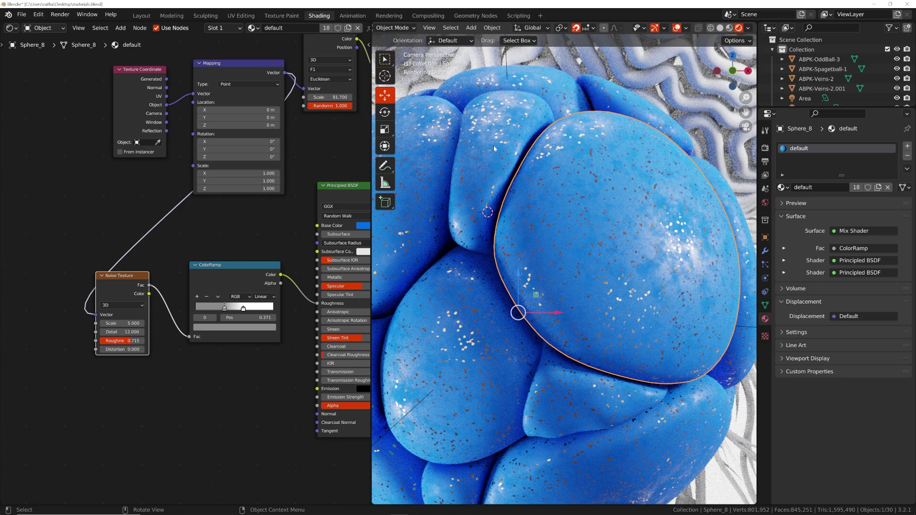
scroll(521, 317, down, 5)
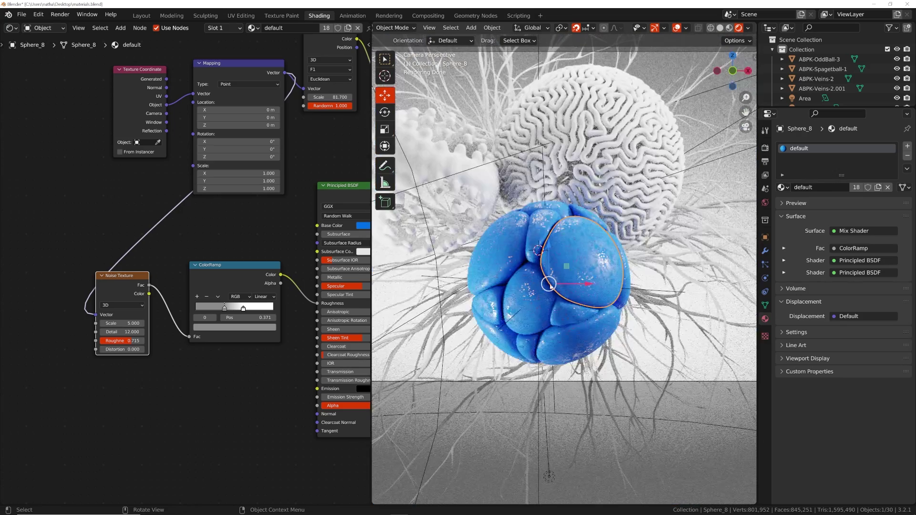
Select the ABPK-Spagetball-1 object, frame its material nodes, and switch the 3D viewport to Material Preview shading.
scroll(480, 292, up, 6)
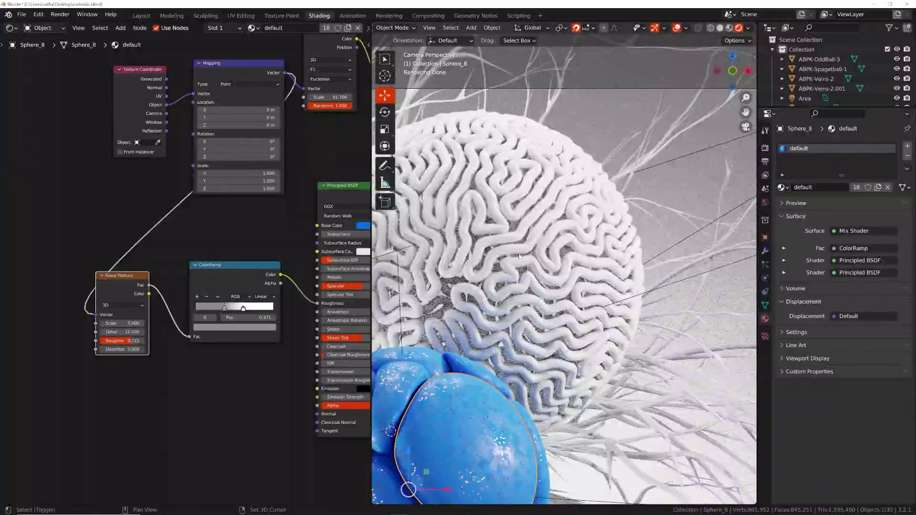
click(480, 292)
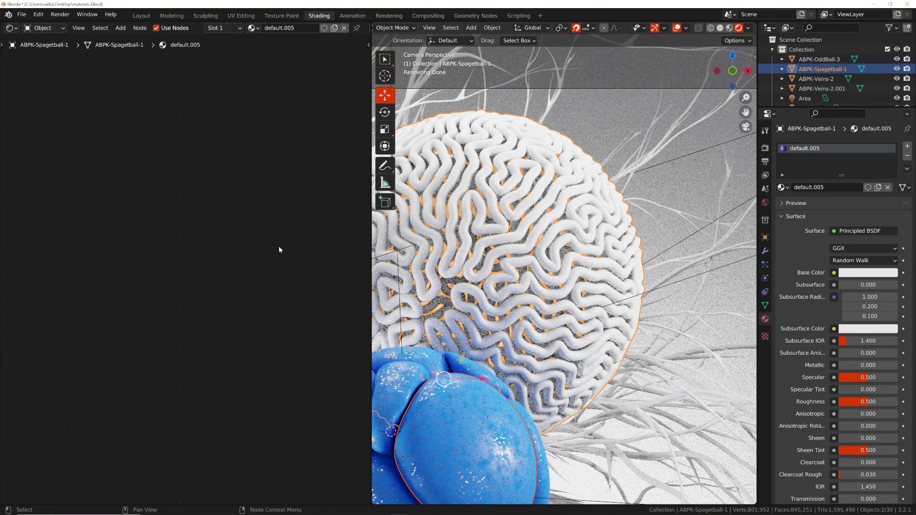
key(Home)
scroll(245, 246, up, 2)
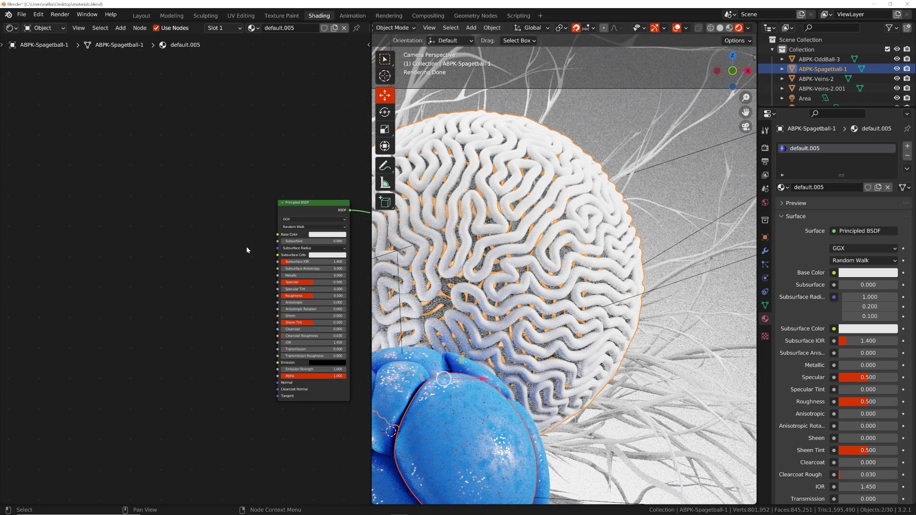
scroll(514, 266, up, 2)
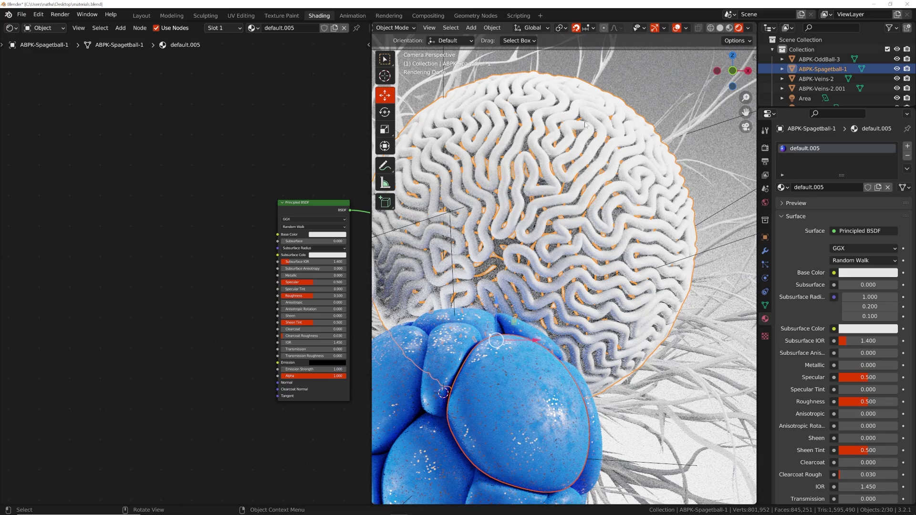
scroll(528, 250, up, 2)
click(729, 28)
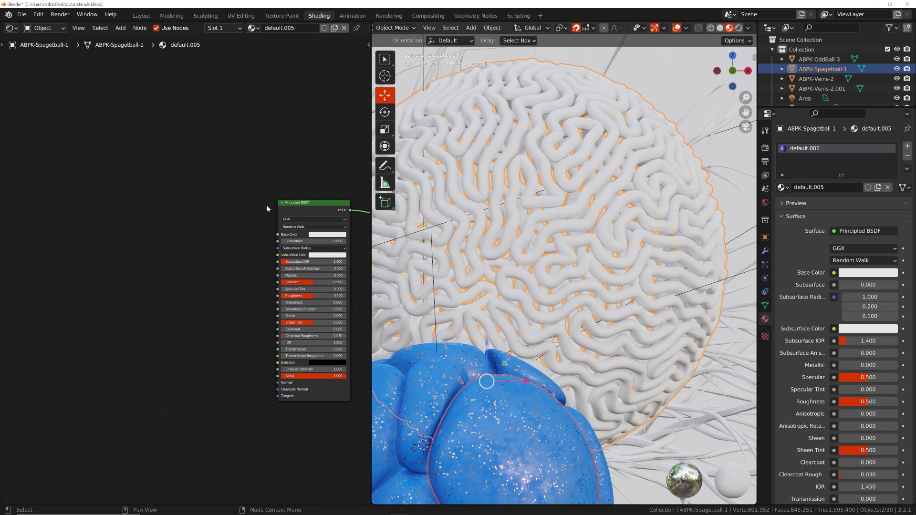
Add a ColorRamp node and connect its Color output to the Principled BSDF's Base Color.
key(shift+a)
click(268, 187)
text(col)
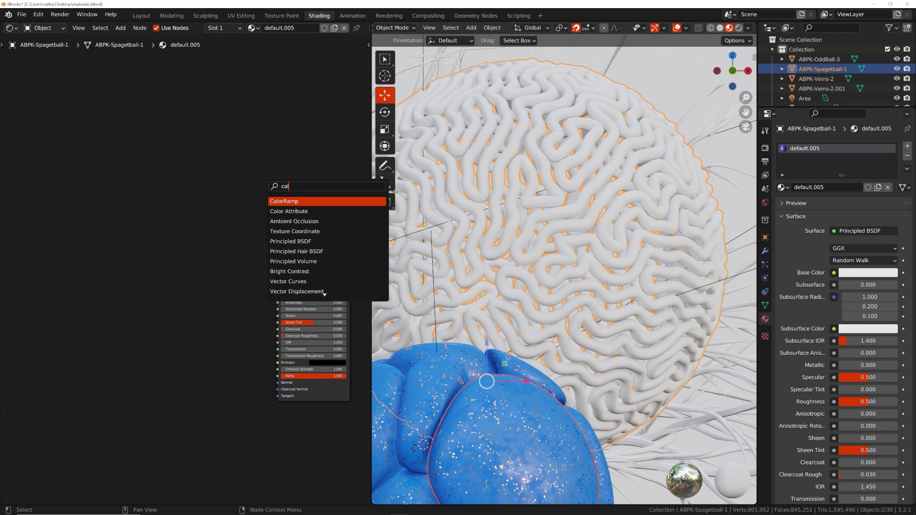
key(Return)
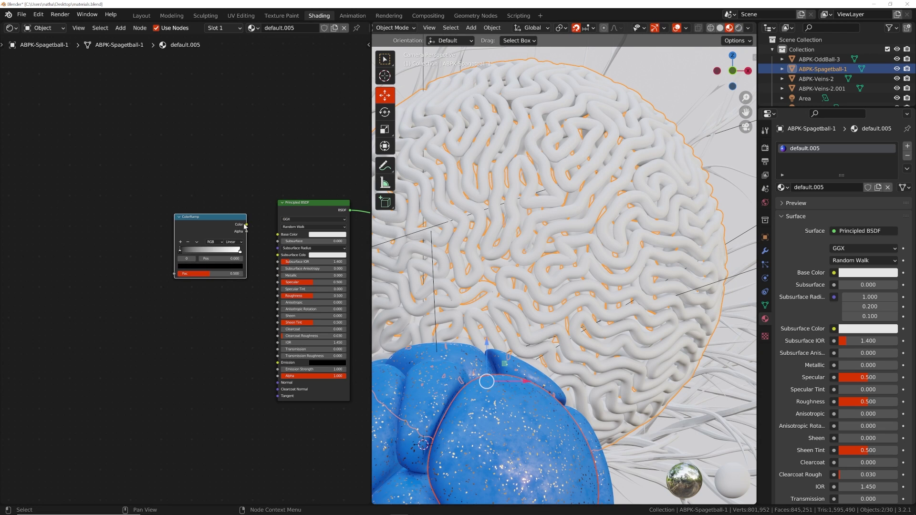
click(247, 227)
drag(247, 225, 278, 234)
scroll(247, 239, up, 2)
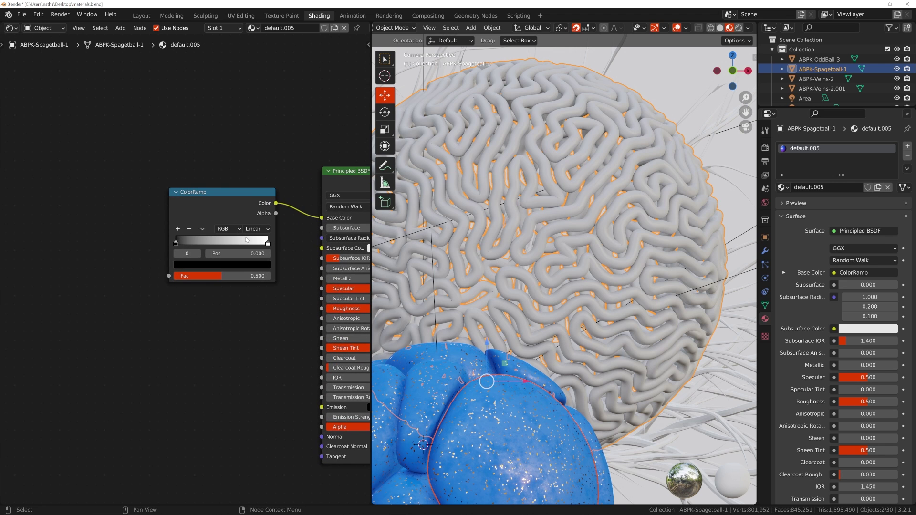
Add a middle stop at 0.500 to the ColorRamp and colour the first stop bright orange-red.
click(178, 229)
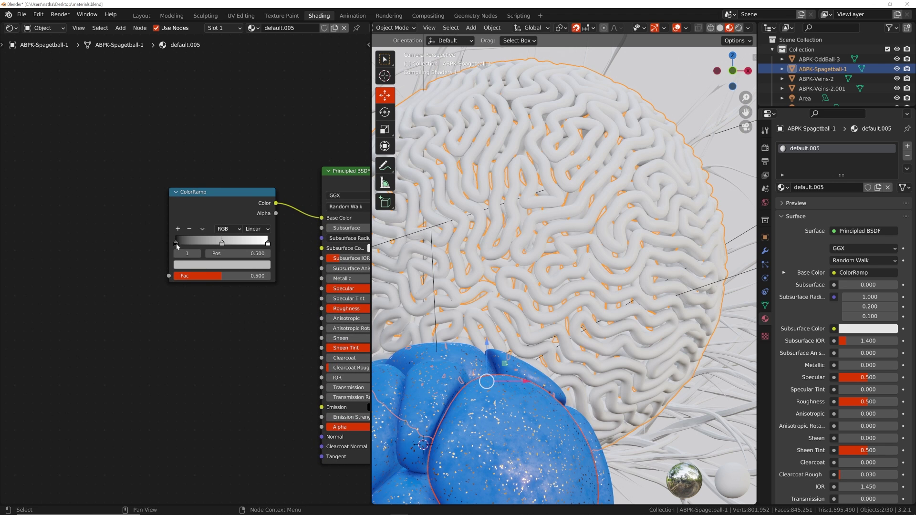
click(176, 244)
click(192, 265)
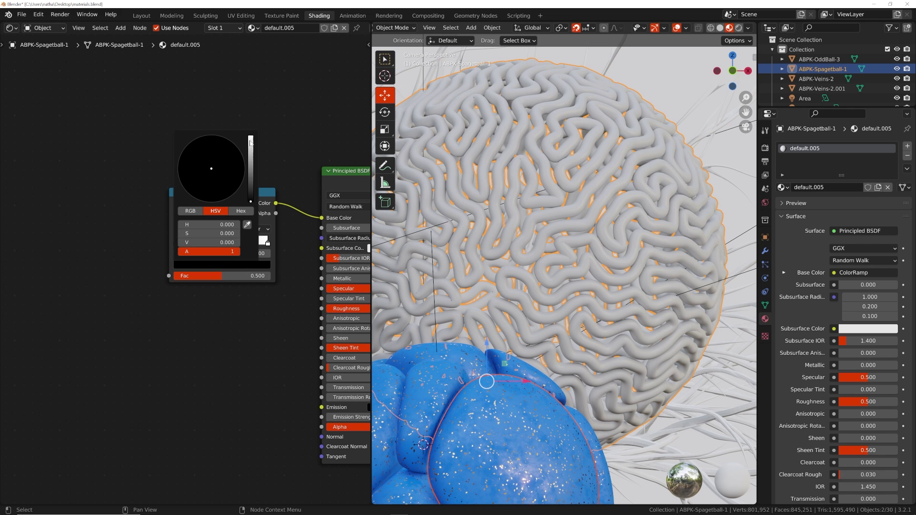
click(250, 142)
click(204, 201)
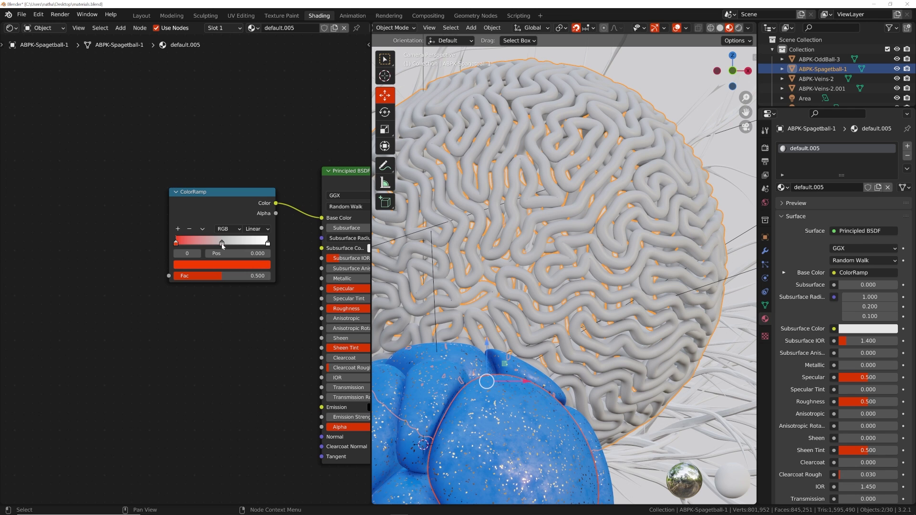
Colour the ColorRamp's middle stop bright blue with hue 0.625 and saturation 0.996.
click(222, 243)
click(222, 265)
click(227, 140)
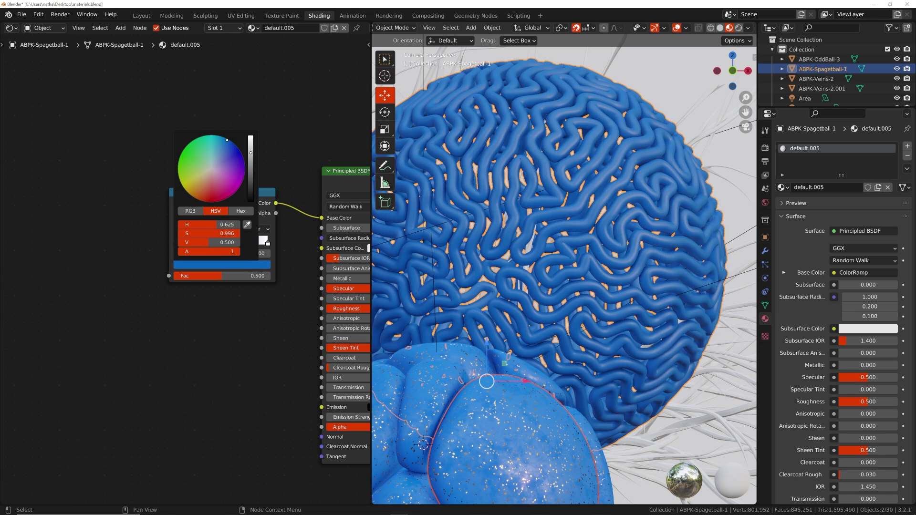
click(250, 138)
Colour the ColorRamp's last stop magenta and shift the first stop to pure red.
click(268, 243)
click(262, 265)
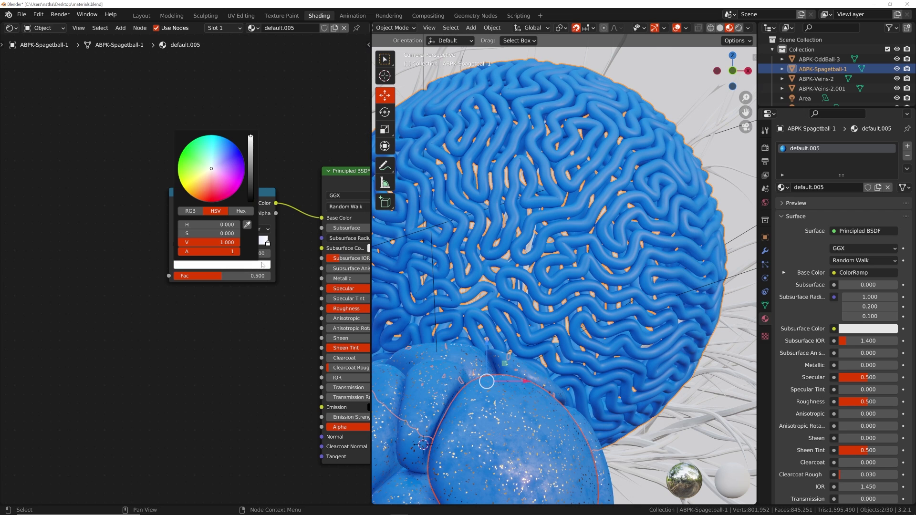
click(229, 196)
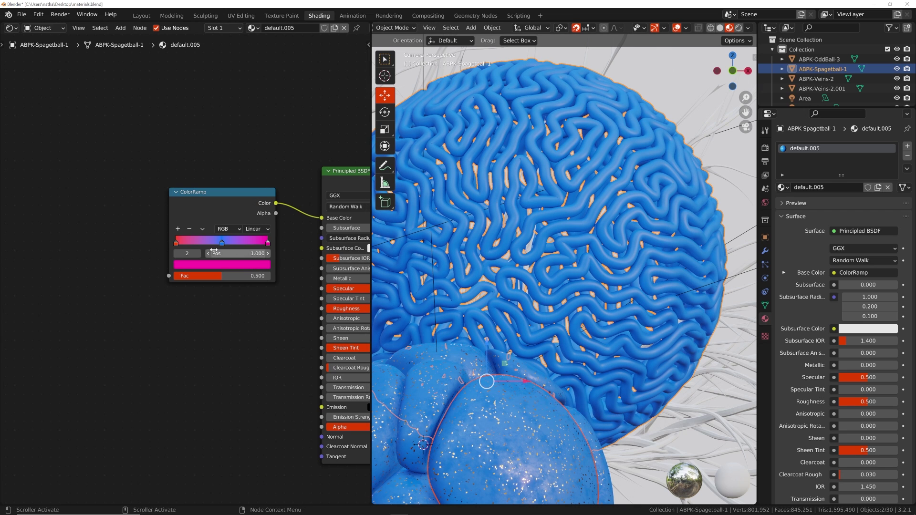
click(176, 244)
click(204, 271)
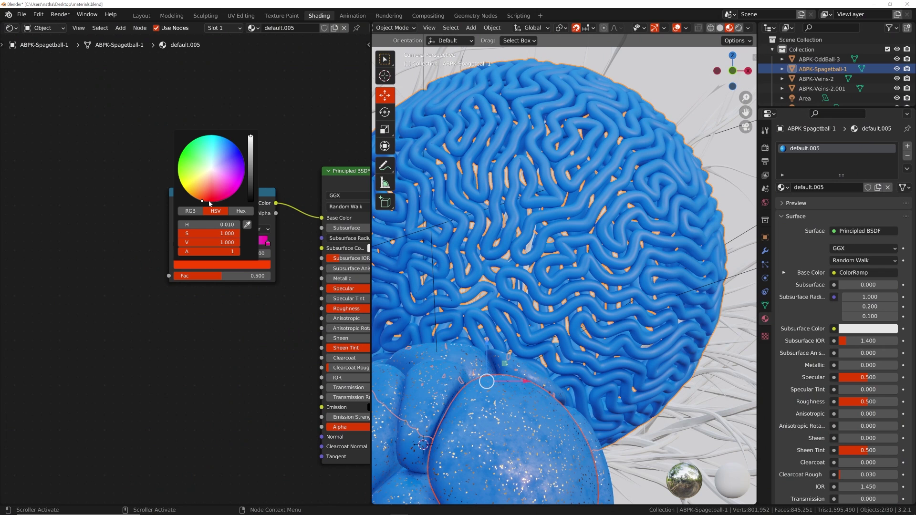
click(209, 204)
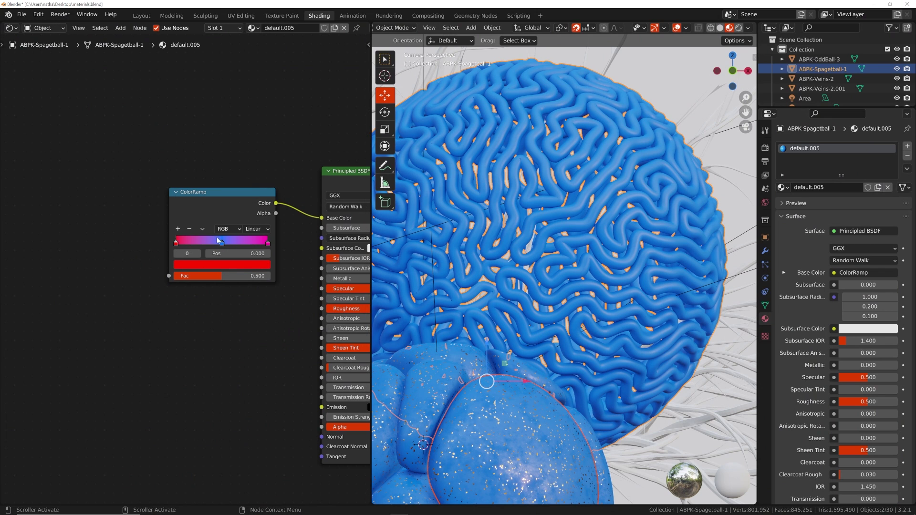
Add a Noise Texture node and place it before the ColorRamp.
middle_drag(300, 255, 363, 283)
key(shift+a)
text(s)
text(noi)
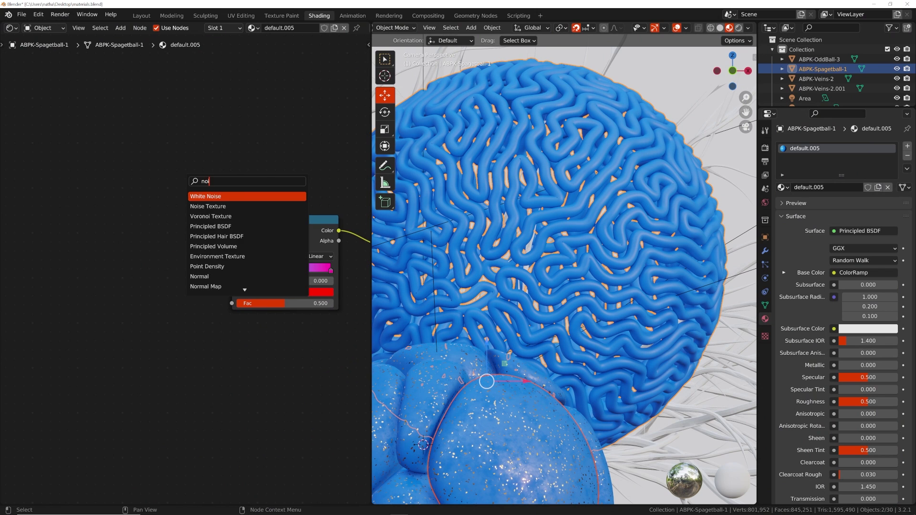
click(208, 205)
click(160, 249)
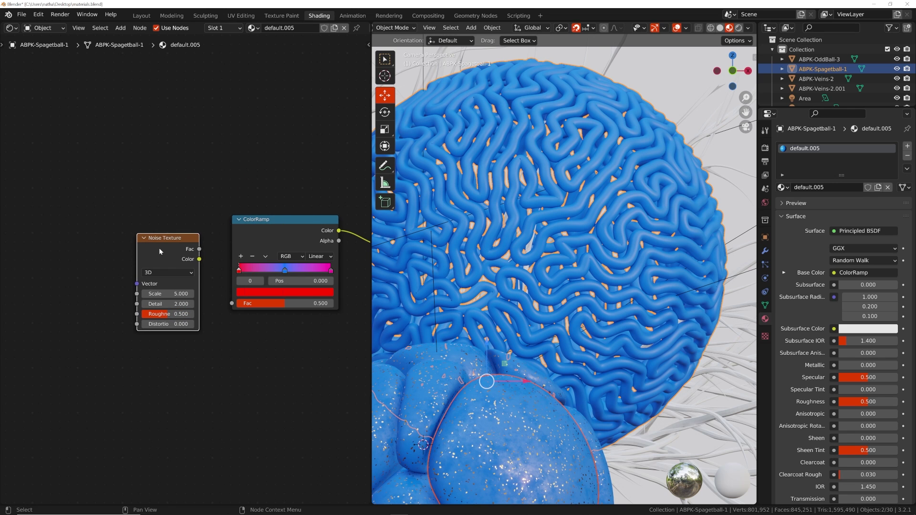
Add Mapping and Texture Coordinate nodes to the Noise Texture, and feed the Mapping's Vector from the Object output.
key(ctrl+t)
middle_drag(172, 244, 235, 208)
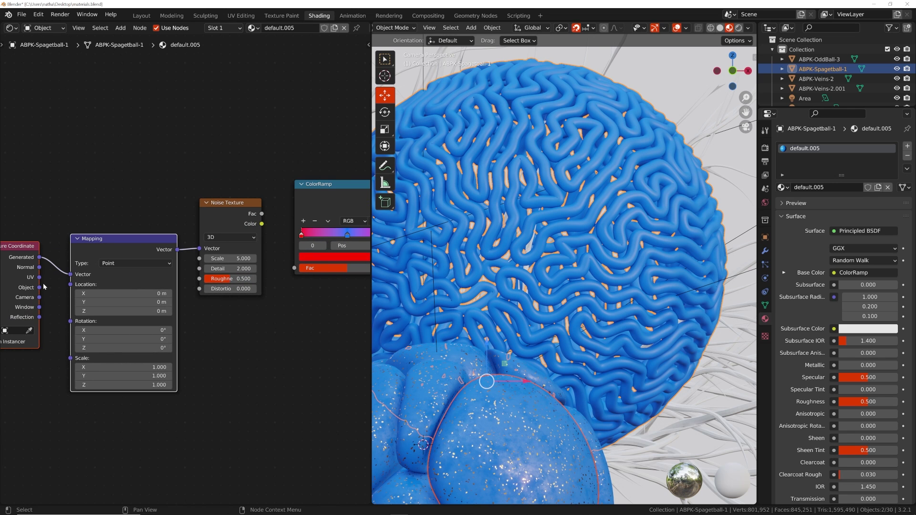
drag(39, 287, 70, 274)
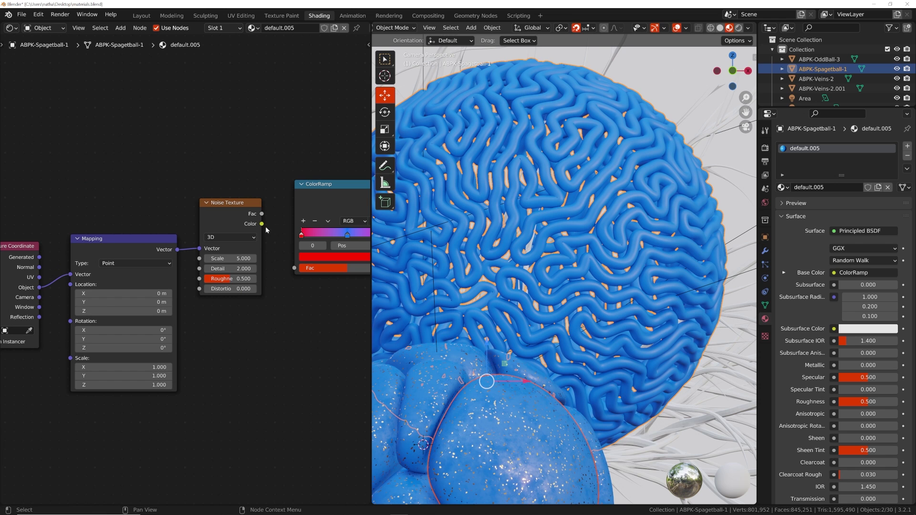
Connect the Noise Texture's Fac to the ColorRamp's Fac, then move the red stop inward and the magenta stop to 0.656.
drag(261, 214, 295, 268)
middle_drag(306, 256, 249, 272)
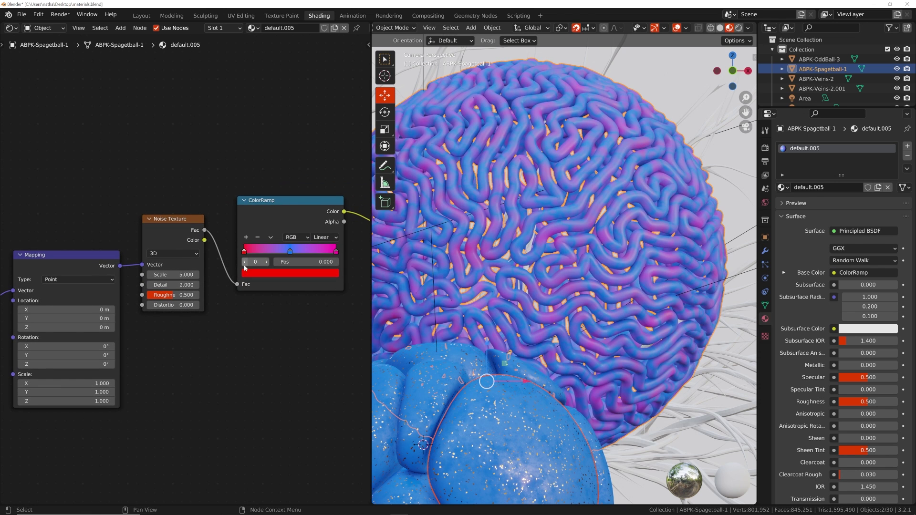
drag(244, 252, 299, 254)
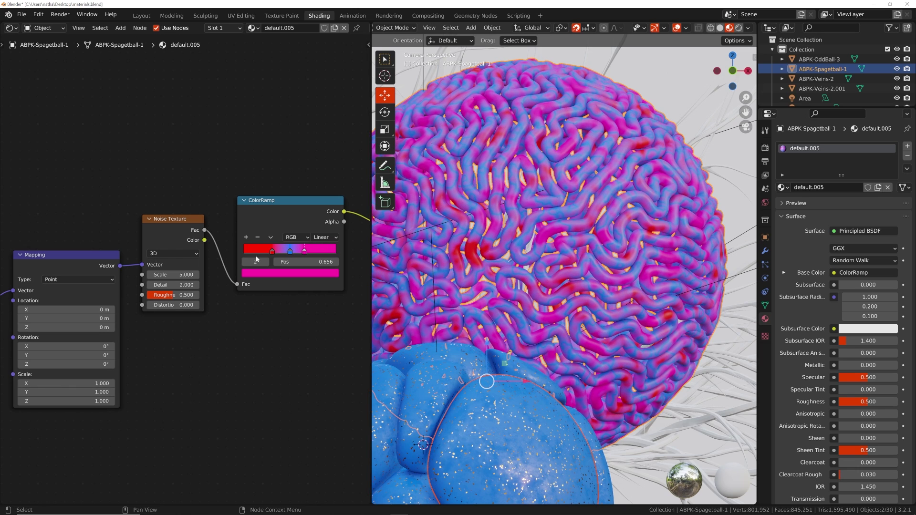
Set the Noise Texture's Scale to 0.480 and the Principled BSDF's Roughness to 0.163.
shift+drag(173, 275, 144, 275)
scroll(431, 256, down, 3)
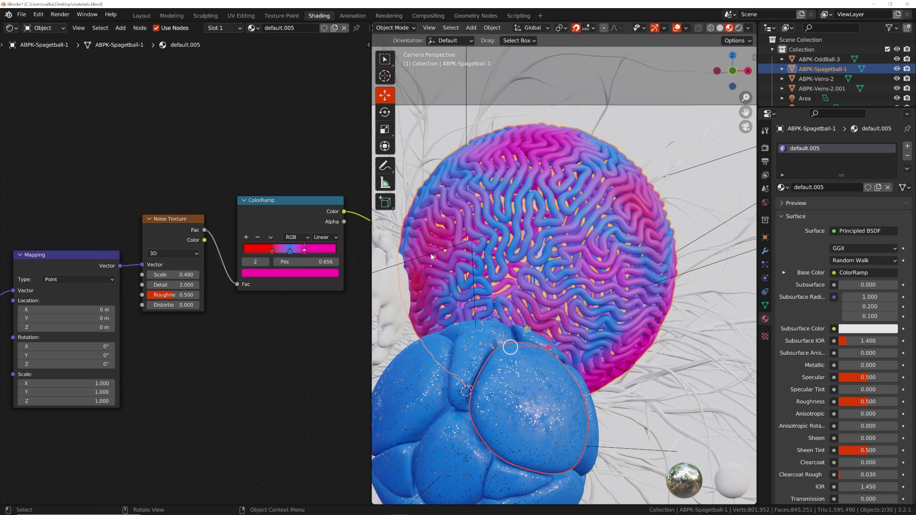
middle_drag(360, 272, 246, 256)
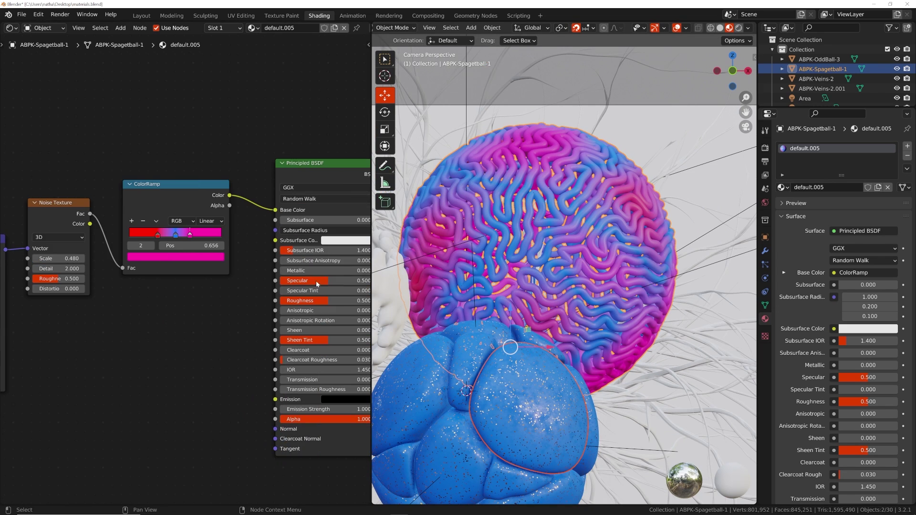
drag(325, 300, 302, 301)
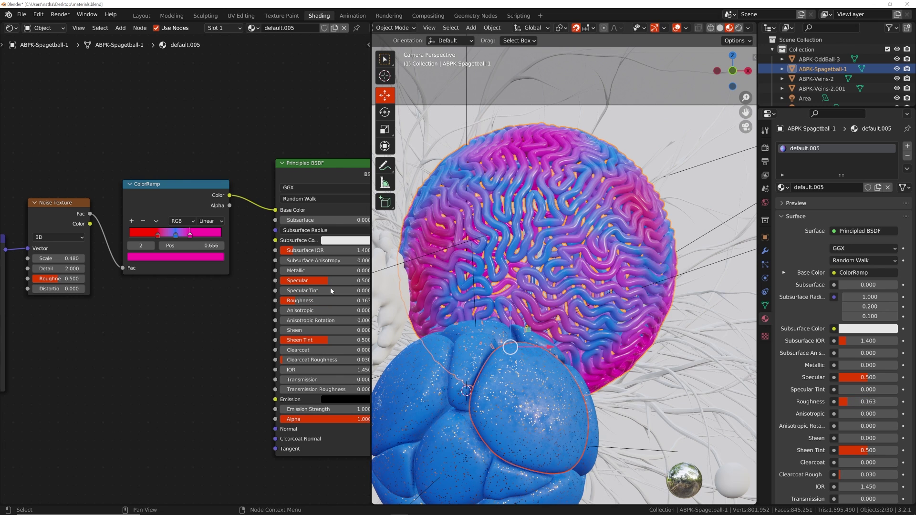
Move the ColorRamp's red stop to position 0.382 to bring more red into the spaghetti ball.
scroll(545, 235, up, 6)
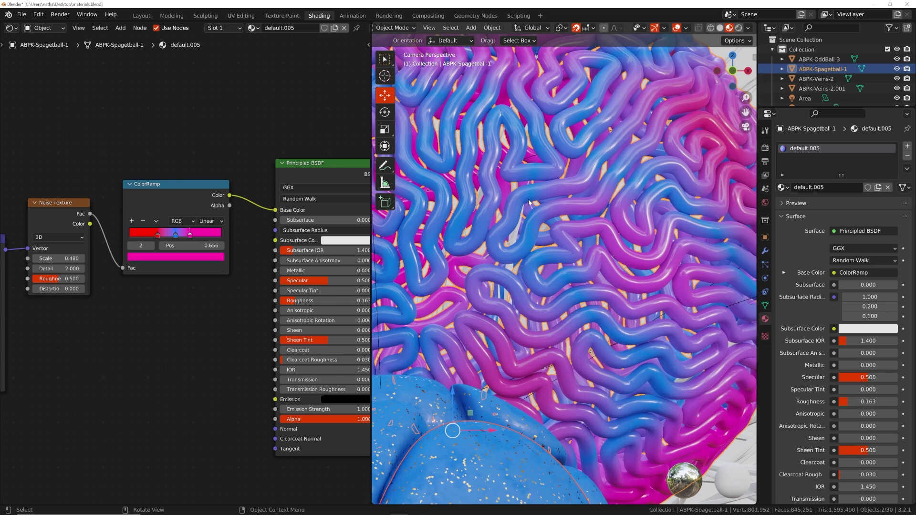
scroll(529, 202, down, 3)
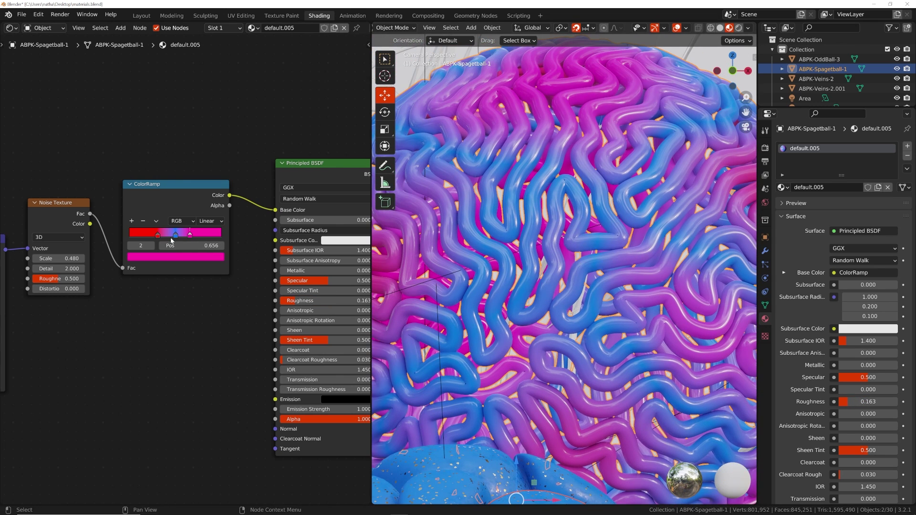
mouse_move(158, 235)
mouse_down()
mouse_move(175, 235)
mouse_move(165, 236)
mouse_up()
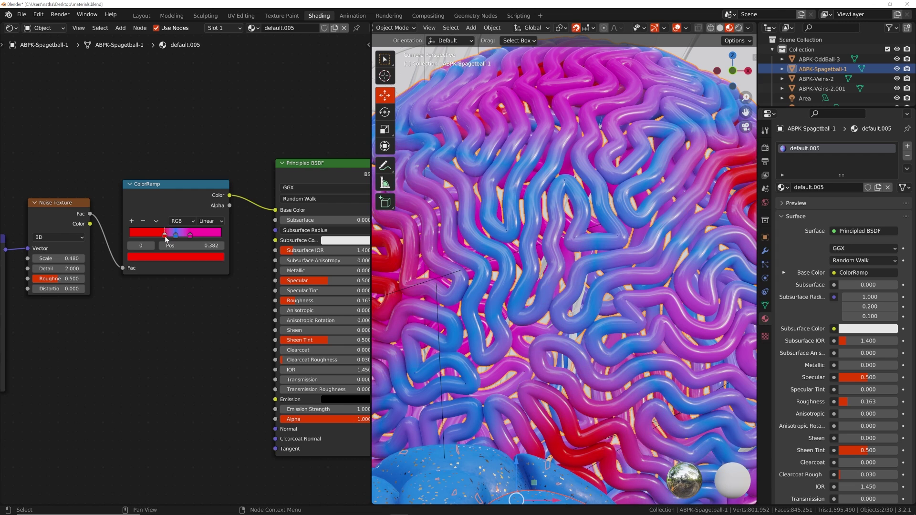
scroll(529, 244, down, 5)
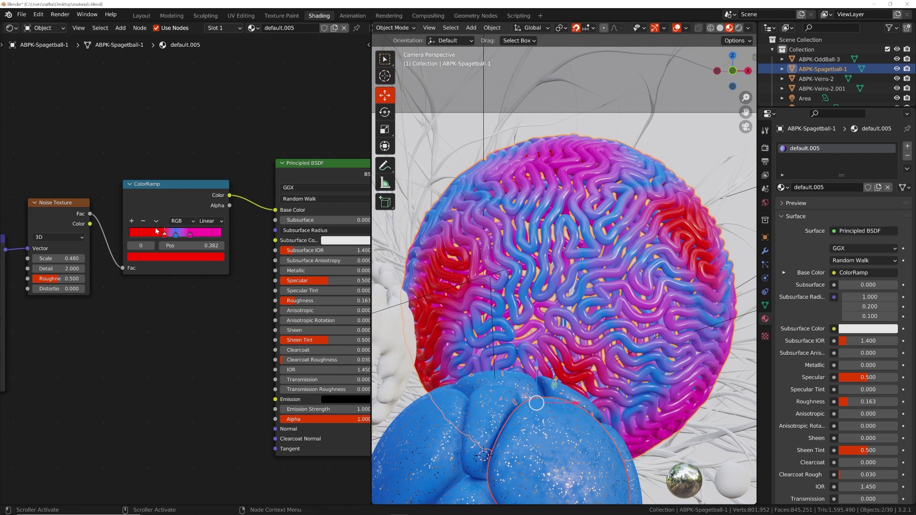
Move the ColorRamp's magenta stop to position 0.692 and shift its colour to a more violet magenta.
drag(191, 237, 199, 237)
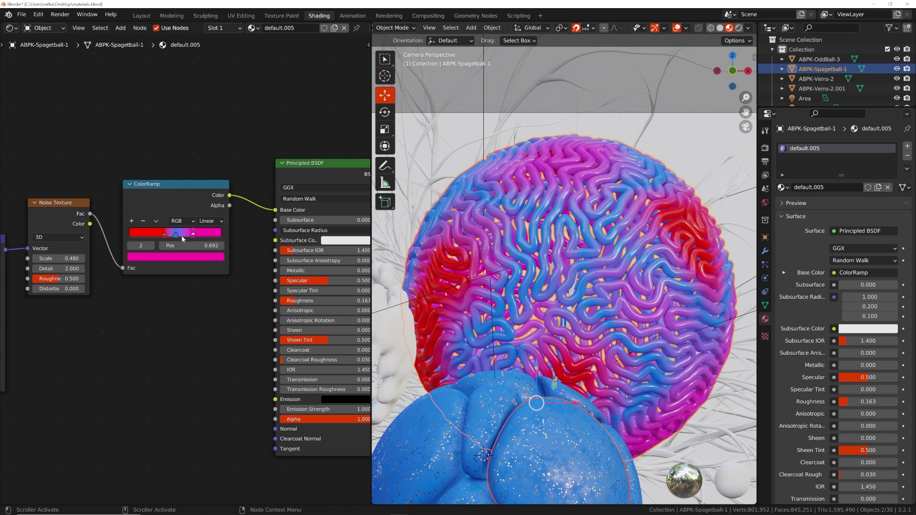
click(204, 257)
click(195, 175)
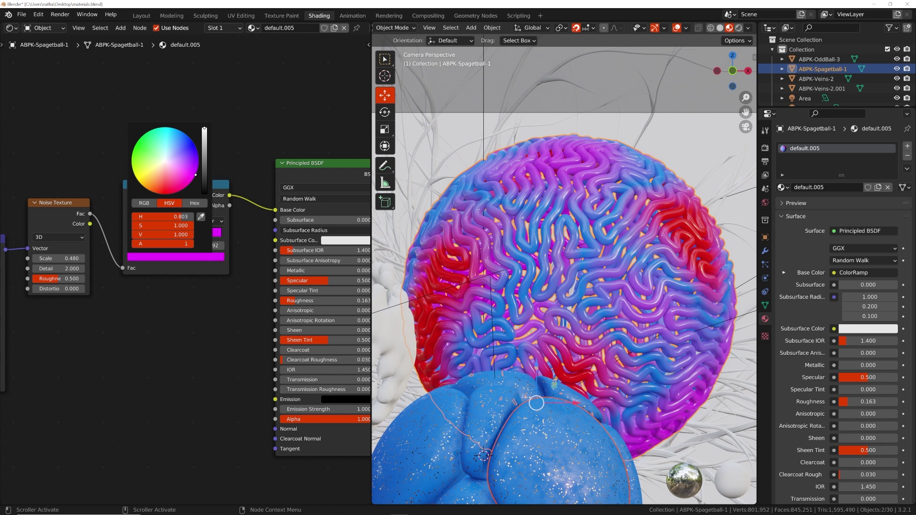
drag(196, 174, 197, 171)
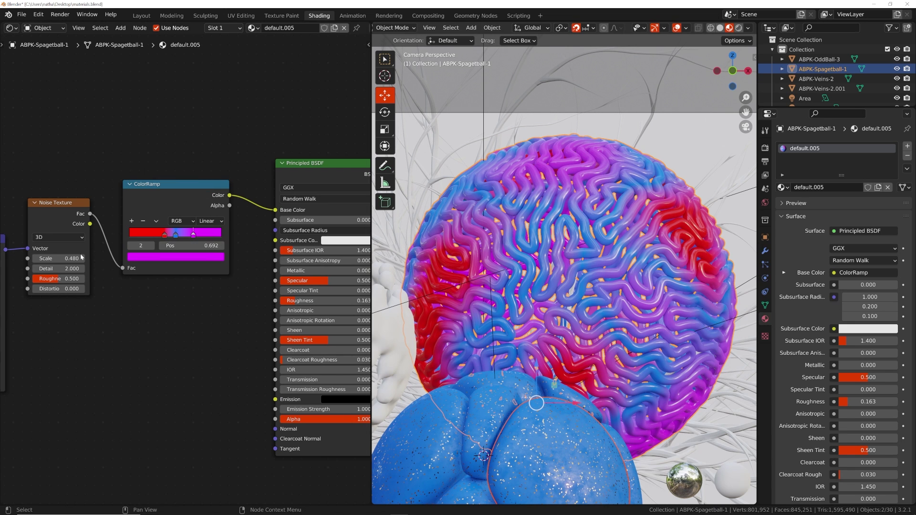
Set the Noise Texture's Scale to 0.280 and switch its dimensions to 4D.
drag(71, 258, 58, 259)
scroll(477, 260, down, 5)
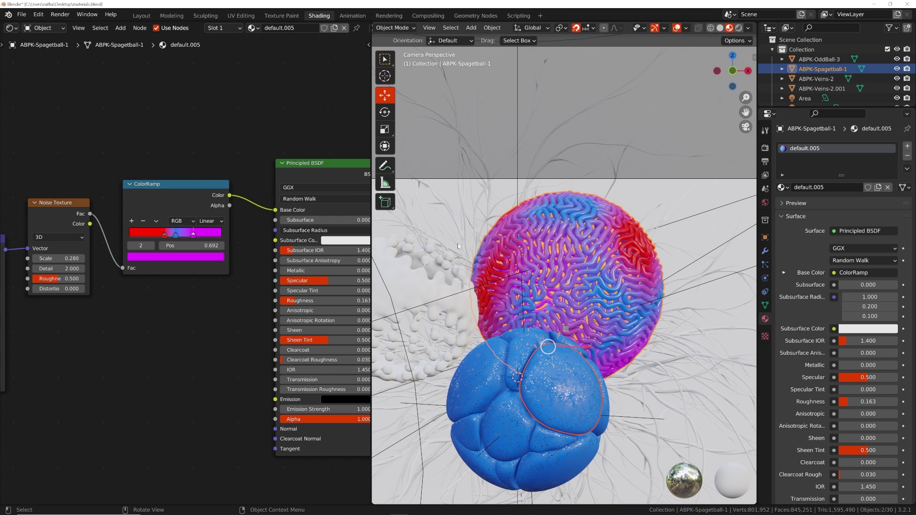
click(39, 238)
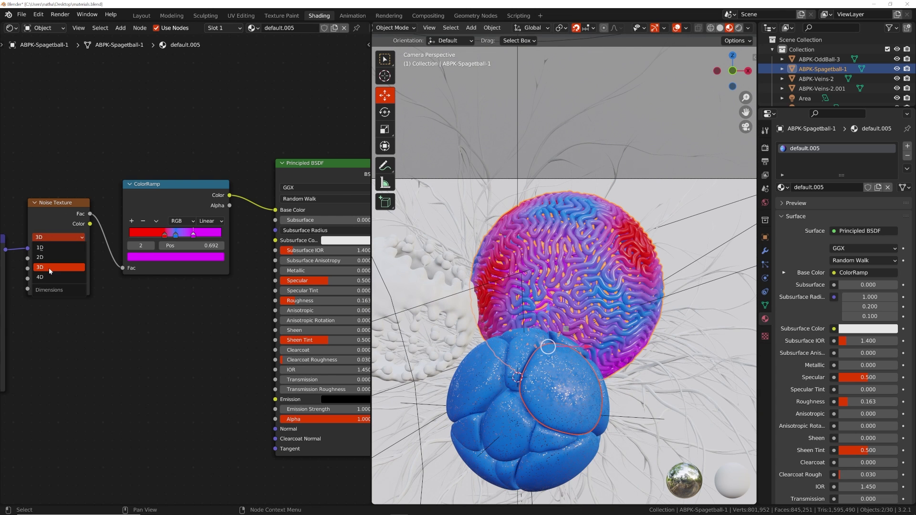
click(50, 278)
scroll(71, 265, up, 4)
scroll(527, 312, up, 3)
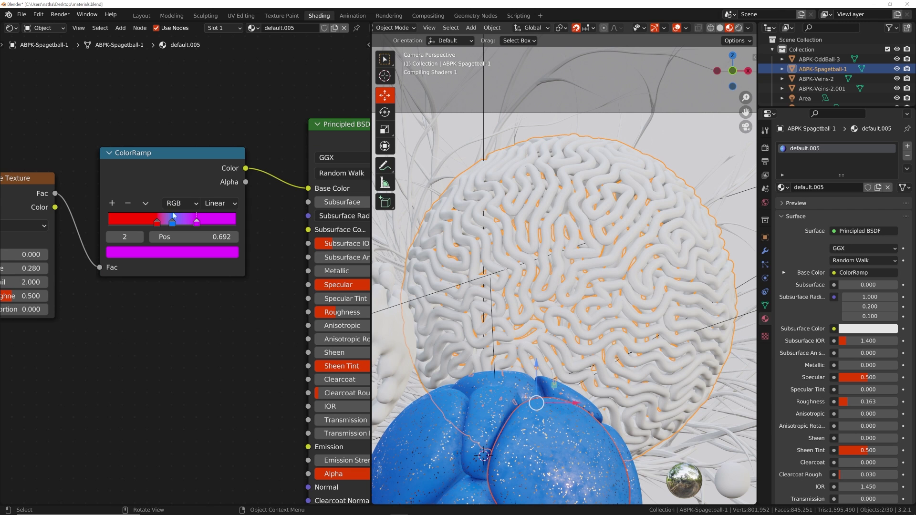
Set the 4D Noise Texture's W value to -2.800 to shift the colour pattern on the spaghetti ball.
middle_drag(108, 212, 212, 209)
drag(116, 252, 96, 252)
scroll(534, 272, down, 4)
scroll(229, 259, down, 1)
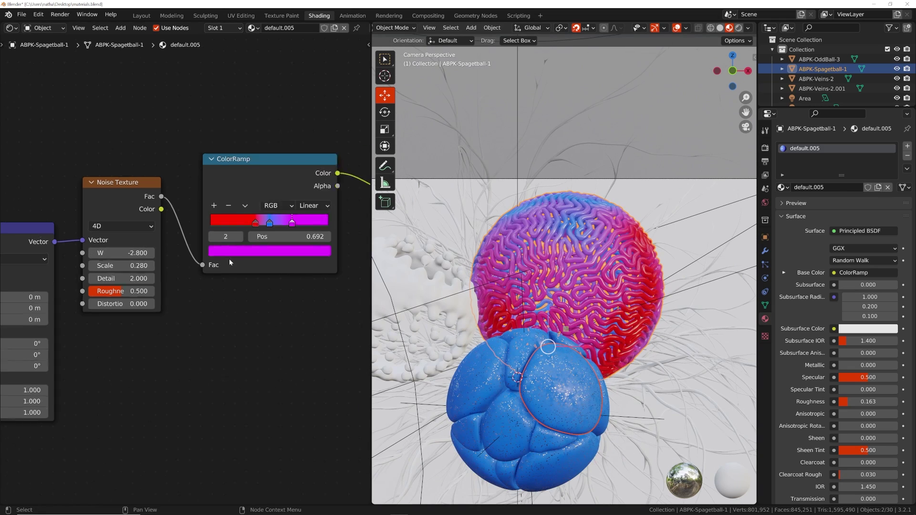
scroll(229, 261, down, 2)
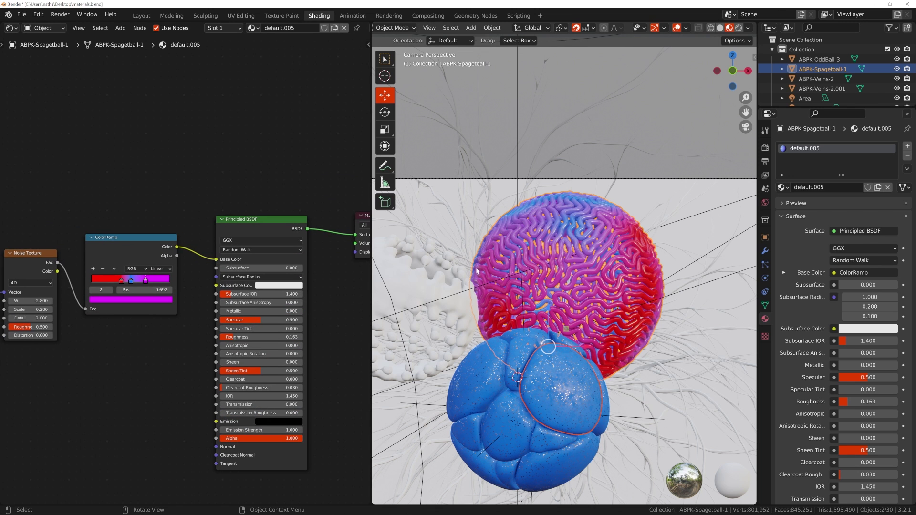
scroll(513, 384, up, 4)
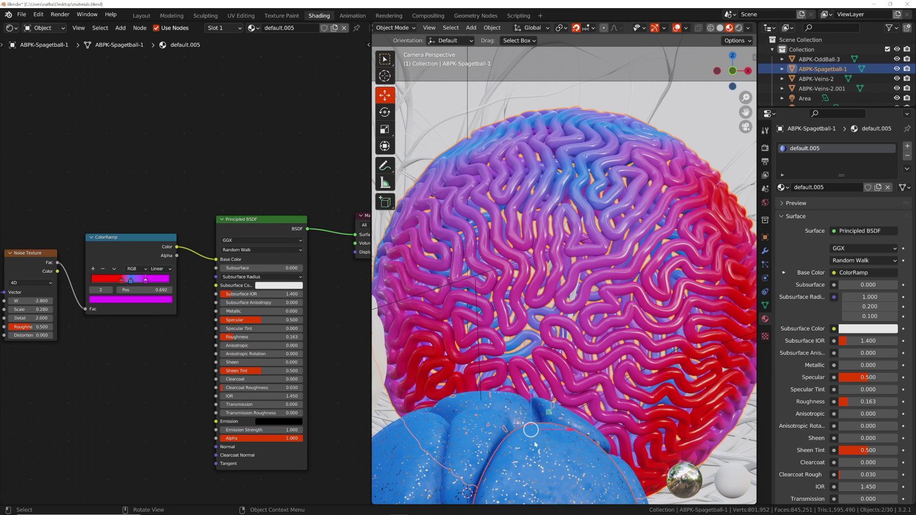
scroll(536, 445, down, 2)
scroll(280, 226, down, 3)
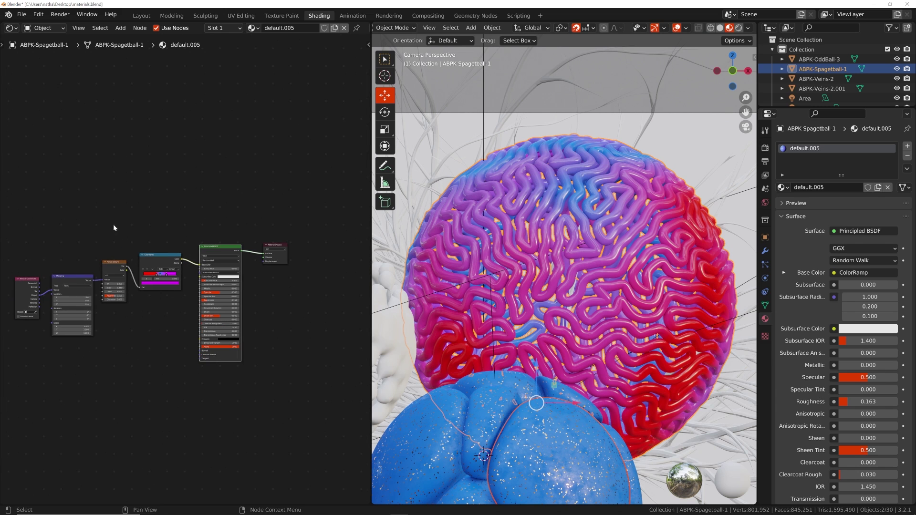
Move the Material Output farther from the Principled BSDF to make room, and place a duplicate of the Principled BSDF between them.
drag(16, 236, 82, 179)
scroll(206, 258, up, 7)
middle_drag(306, 236, 182, 223)
drag(184, 225, 276, 220)
click(79, 226)
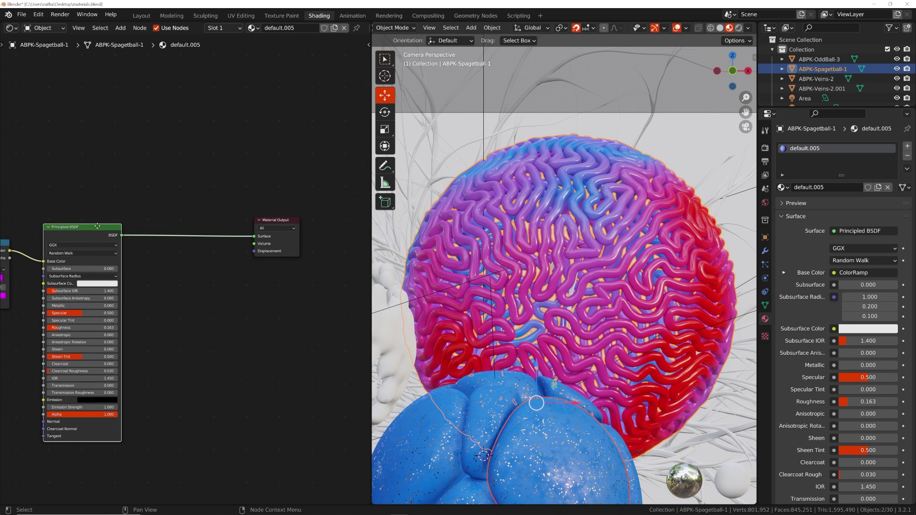
middle_drag(79, 225, 179, 219)
key(shift+d)
click(261, 267)
Insert a Mix Shader before the Material Output and connect the duplicated Principled BSDF to its second Shader input.
key(shift+a)
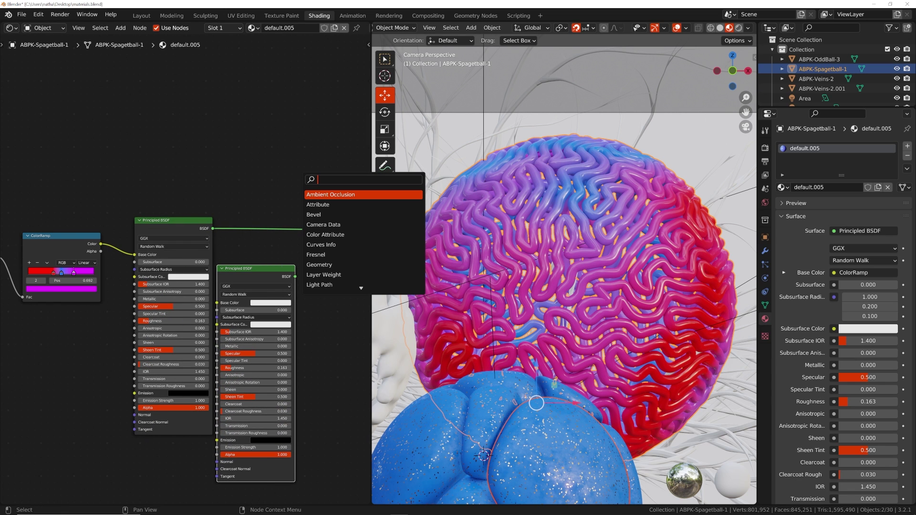
text(mix)
key(Return)
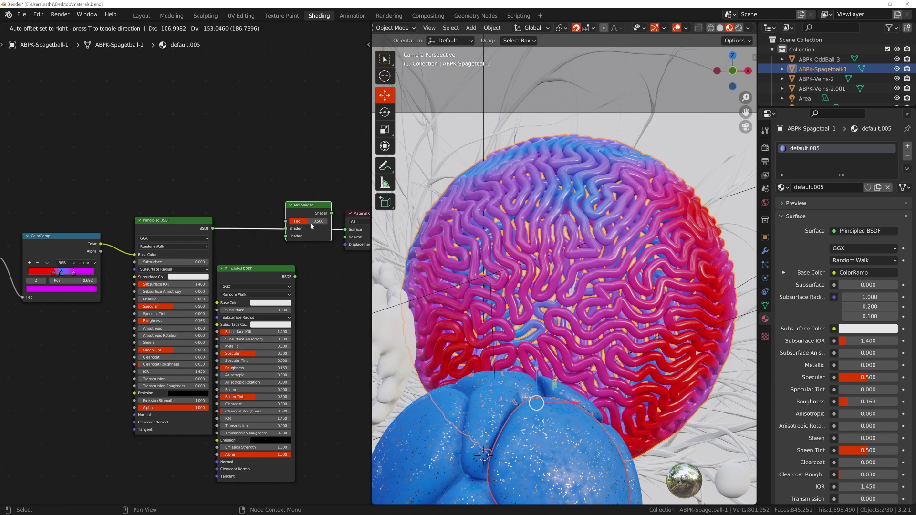
click(311, 222)
drag(295, 277, 267, 236)
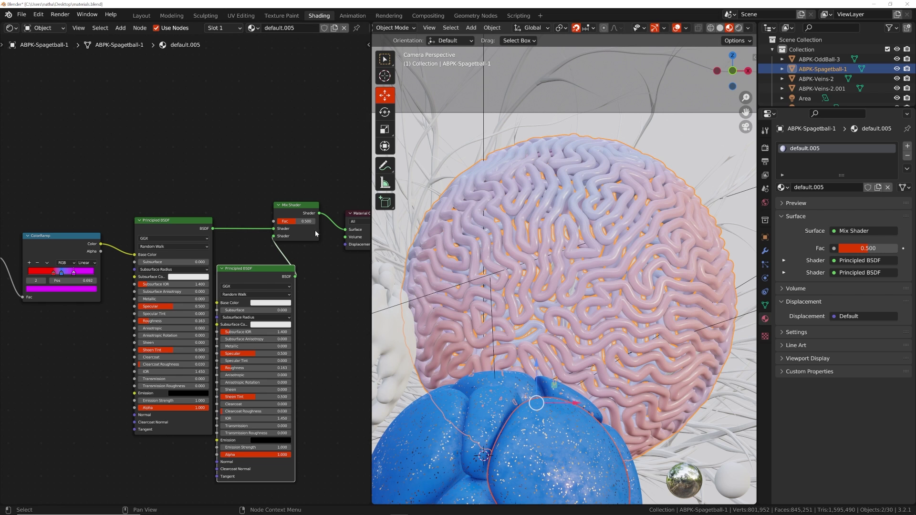
Give the duplicated Principled BSDF an orange-gold Base Color with Metallic 1.000, and set the Mix Shader's Fac to 0.326.
click(274, 303)
click(271, 255)
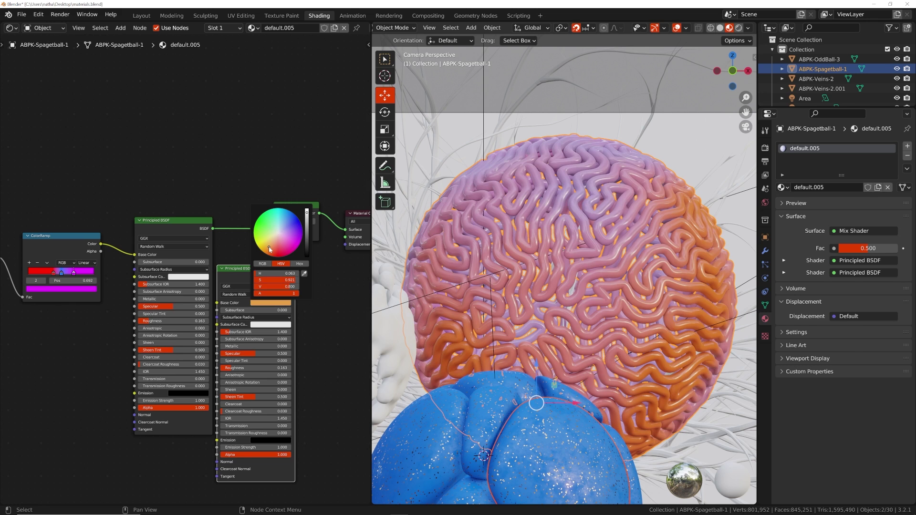
drag(248, 346, 291, 347)
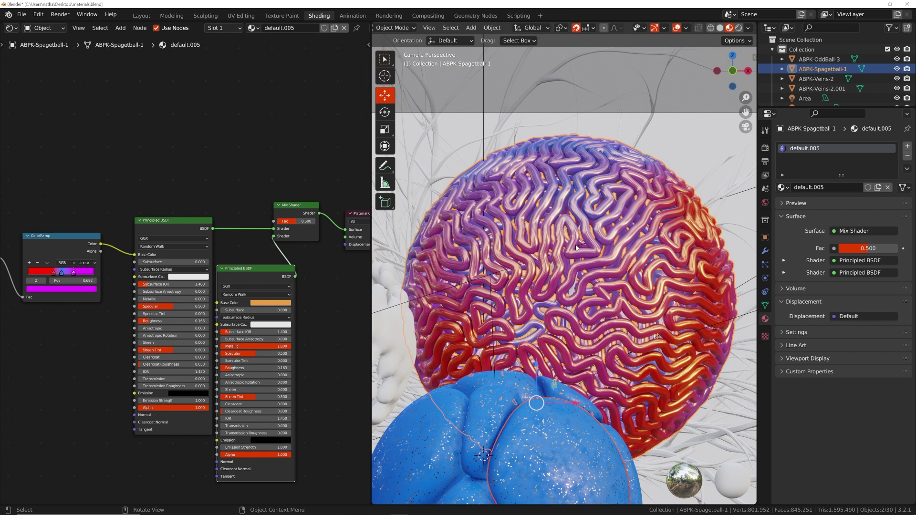
mouse_move(301, 222)
mouse_down()
mouse_move(284, 221)
mouse_move(315, 222)
mouse_move(285, 222)
mouse_up()
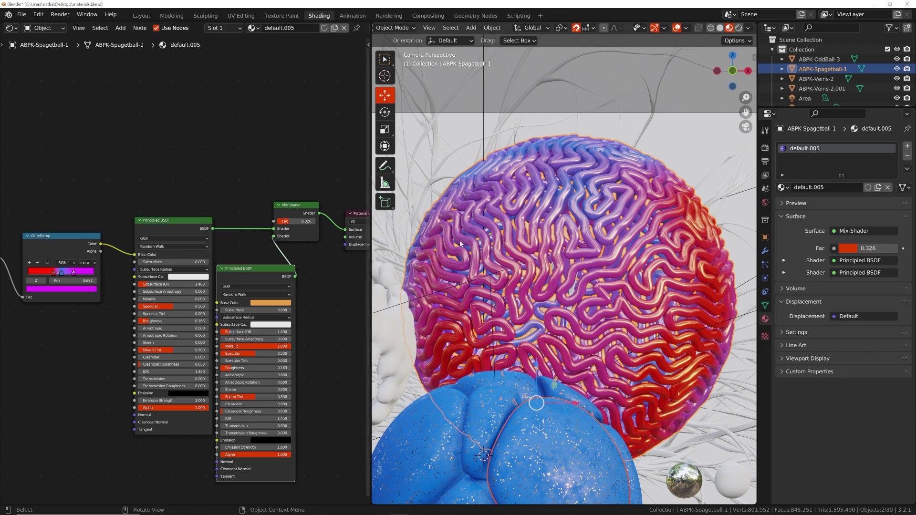
Move the Mix Shader above the Principled nodes and connect a new ColorRamp's Color to its Fac.
scroll(268, 229, up, 1)
middle_drag(259, 166, 261, 287)
drag(299, 329, 309, 201)
key(shift+a)
click(280, 139)
text(col)
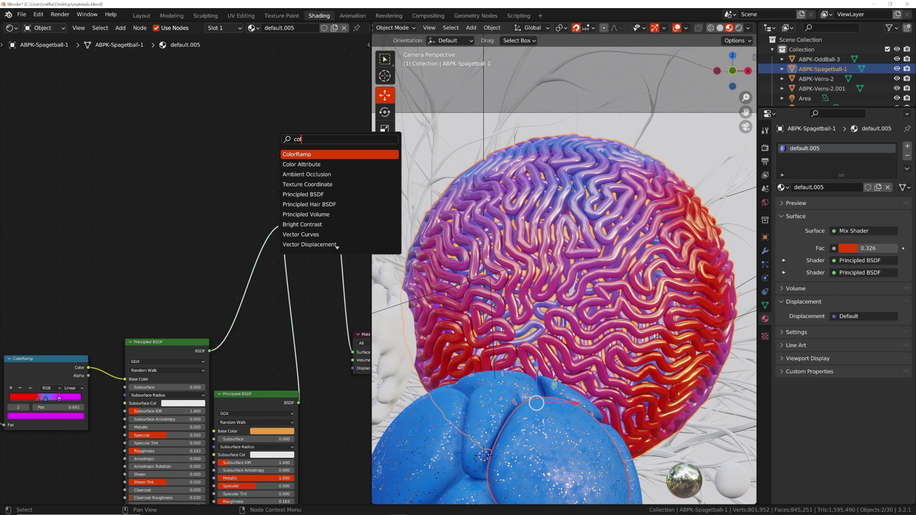
key(Return)
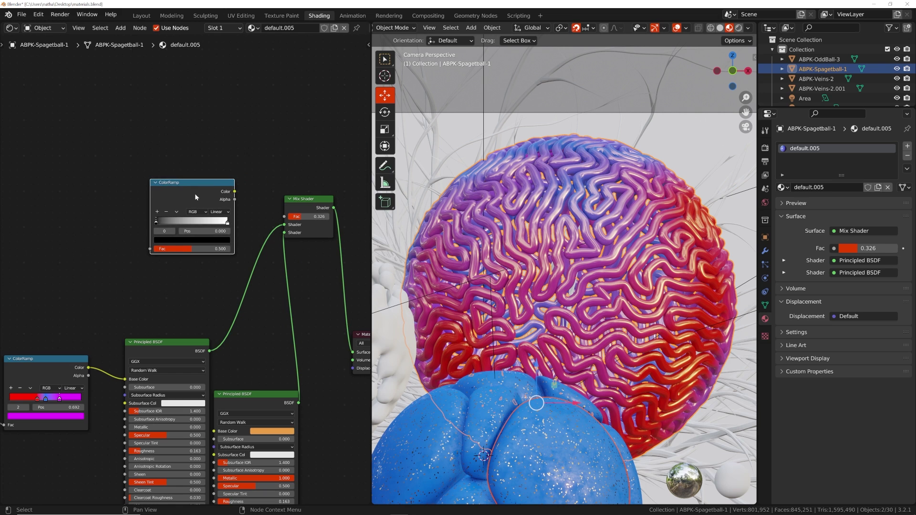
drag(235, 191, 285, 217)
Add a Gradient Texture node beside the new black-and-white ColorRamp.
middle_drag(140, 158, 262, 163)
key(shift+a)
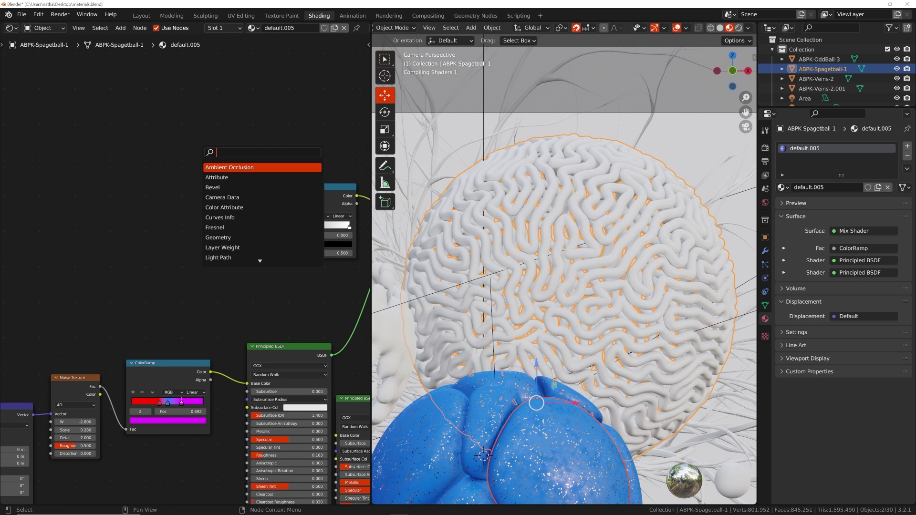
text(gra)
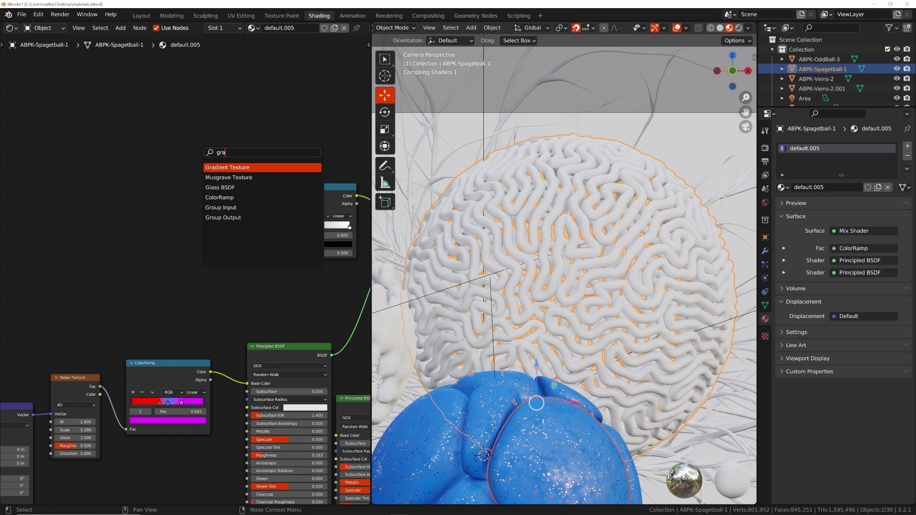
key(Return)
click(210, 221)
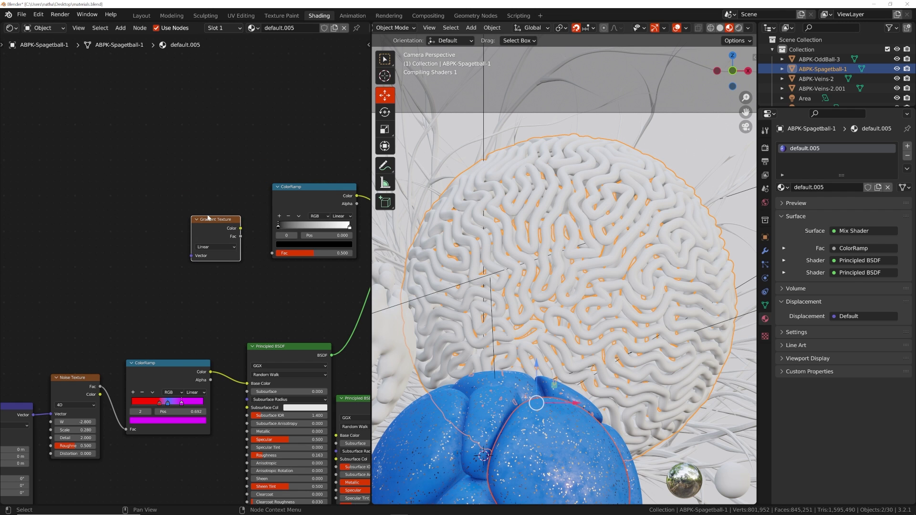
Add Mapping and Texture Coordinate nodes to the Gradient Texture using Object coordinates, and feed its Color into the ColorRamp's Fac.
key(ctrl+t)
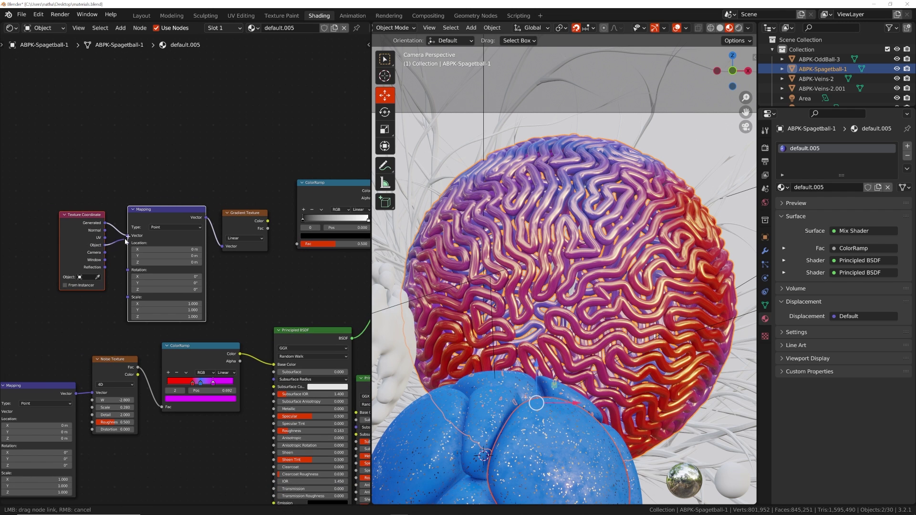
drag(268, 221, 296, 244)
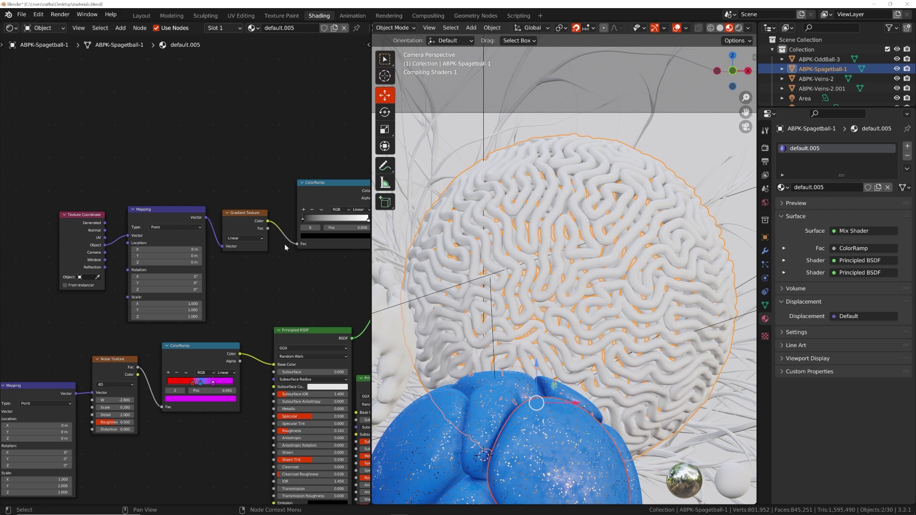
middle_drag(296, 243, 227, 249)
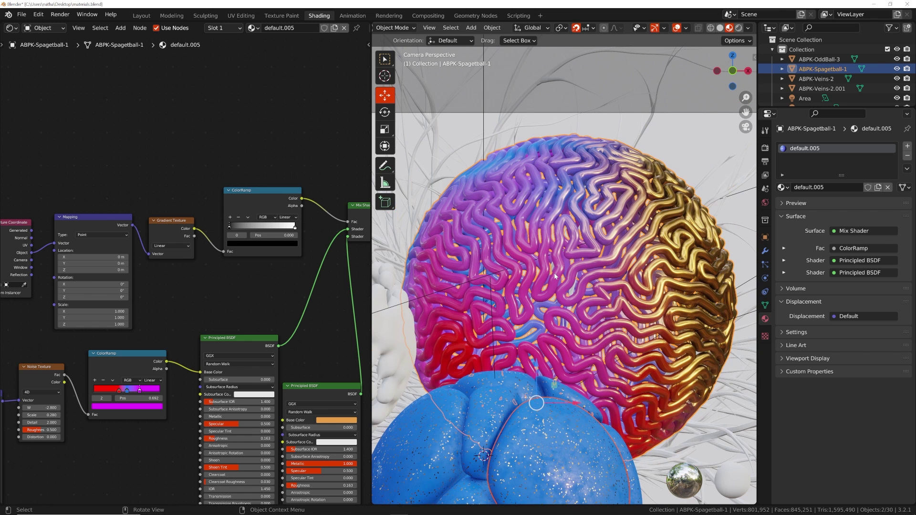
Set the gradient Mapping's Rotation to Y -201° and Z 14.8°, undoing the trial rotation on X.
middle_drag(104, 287, 147, 284)
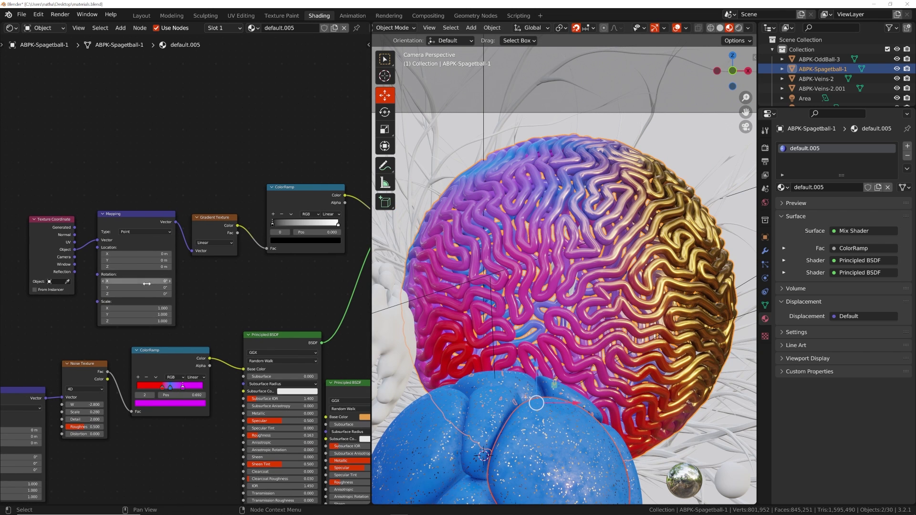
drag(144, 281, 166, 281)
key(ctrl+z)
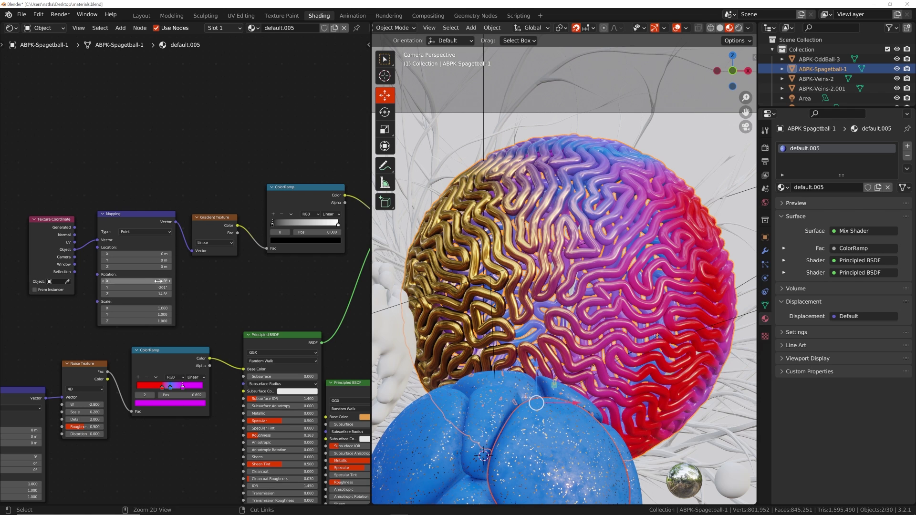
key(ctrl+z)
Select the spaghetti ball and rotate it freely with trackball rotation to reorient its gold area.
click(593, 264)
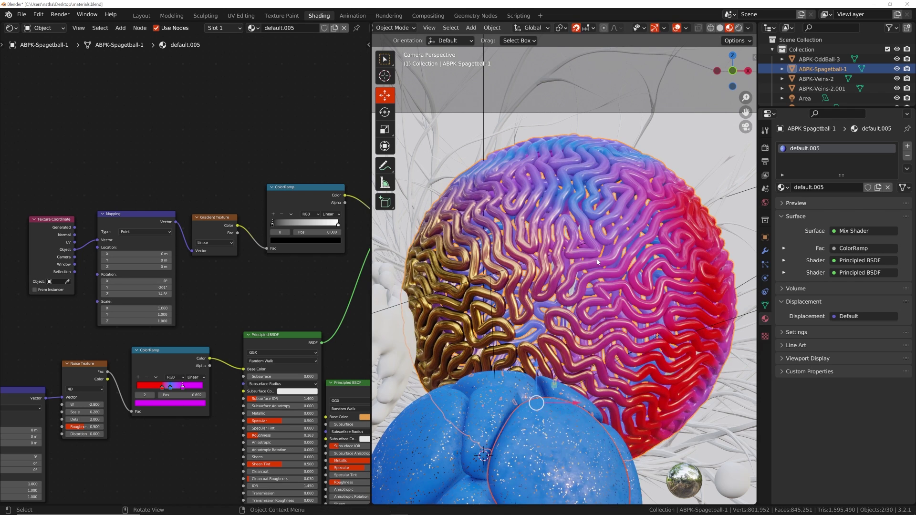
key(r)
key(r)
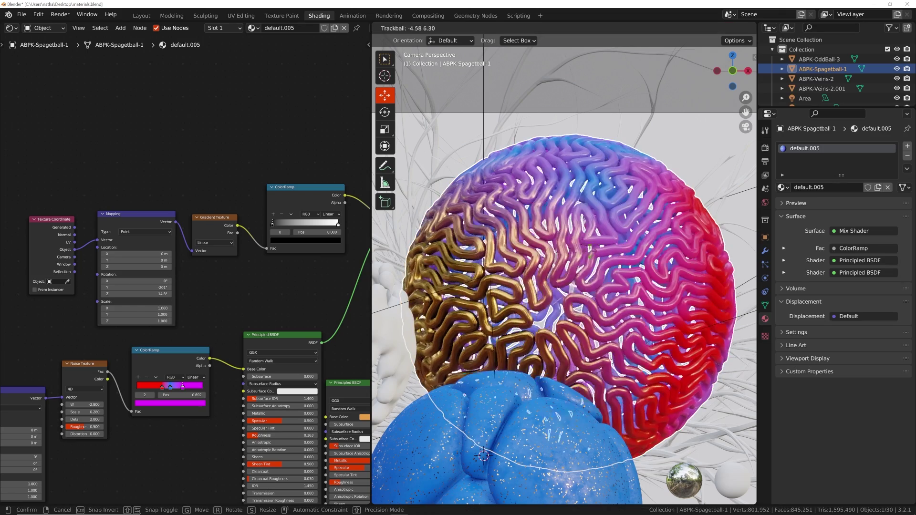
click(681, 61)
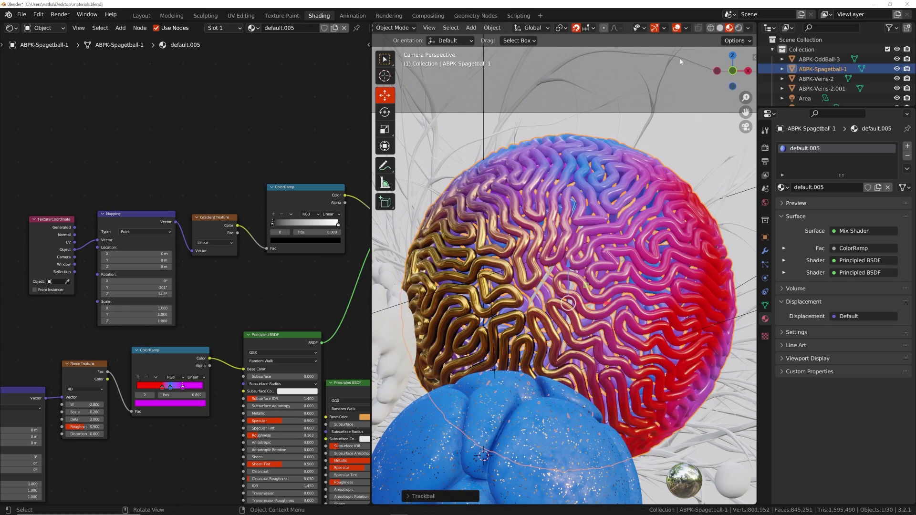
Hide the viewport overlays and switch the viewport to rendered shading to preview the balls.
click(676, 27)
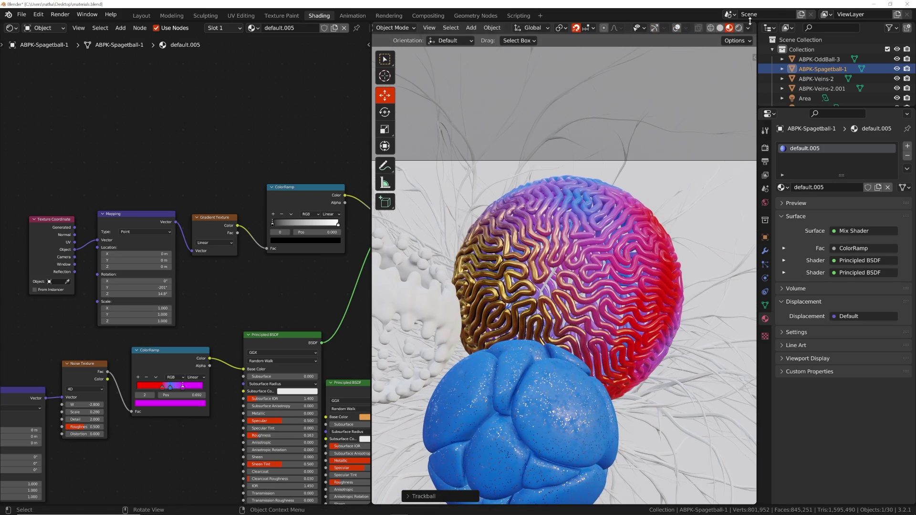
click(739, 27)
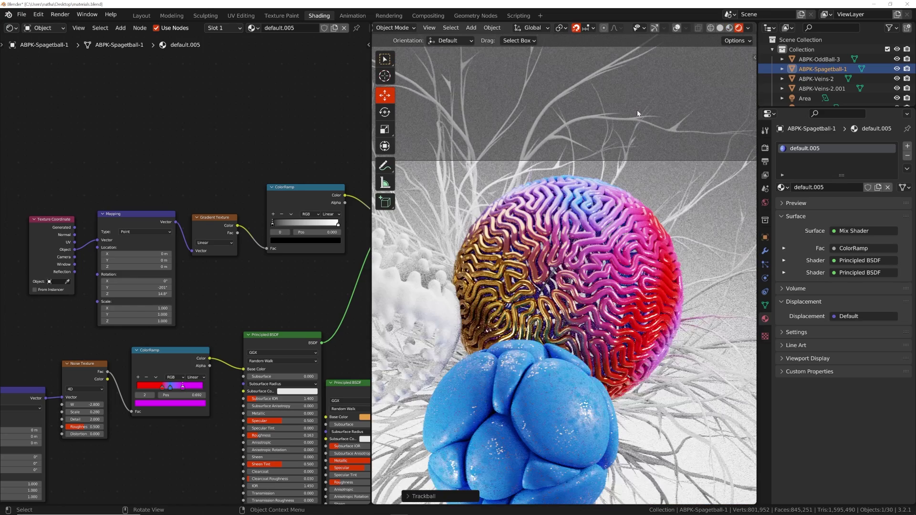
scroll(588, 279, up, 5)
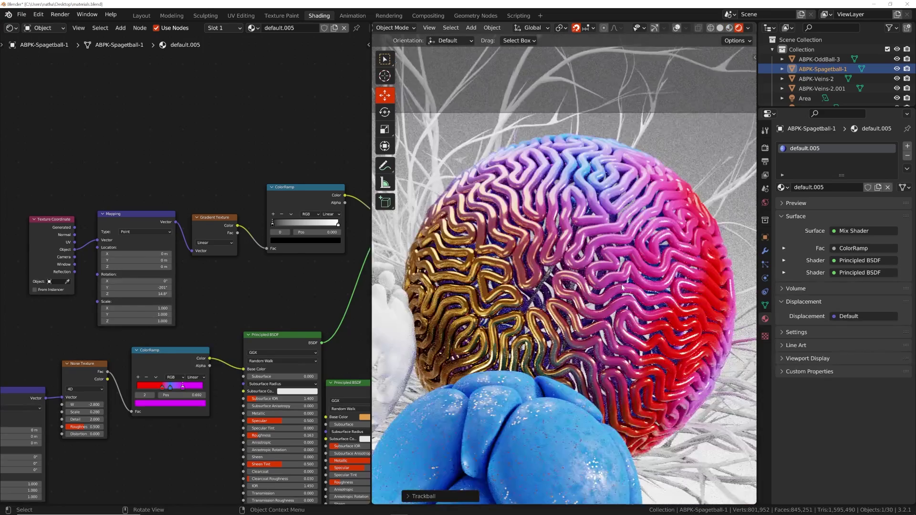
Change the white stop of the gradient's ColorRamp to black, with a V value of 0.000.
middle_drag(308, 235, 226, 270)
scroll(229, 269, up, 8)
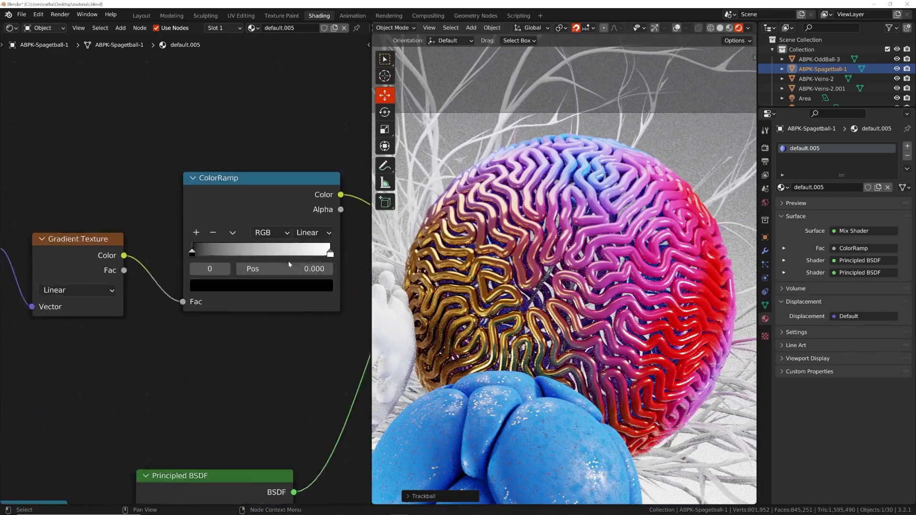
click(331, 253)
click(304, 286)
drag(304, 94, 303, 193)
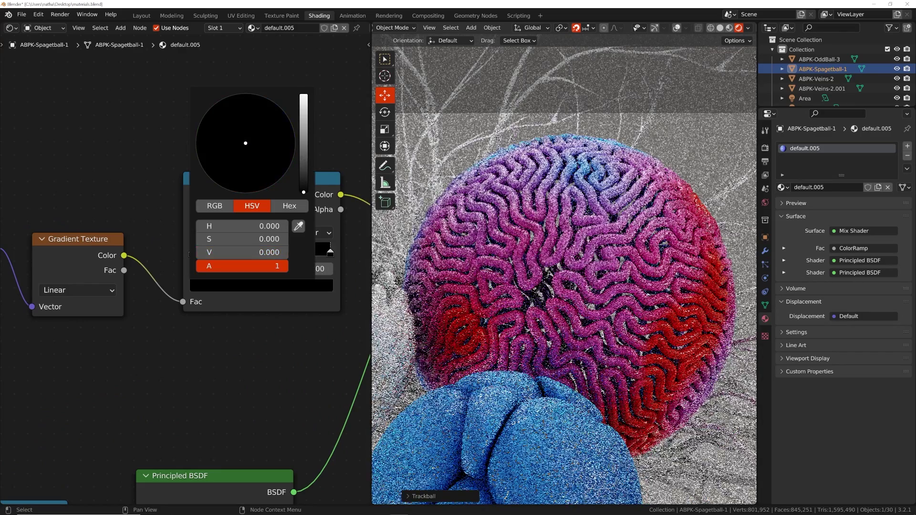
Undo the gradient ColorRamp's white stop colour change and lighten its black stop to a mid grey.
key(ctrl+z)
key(ctrl+z)
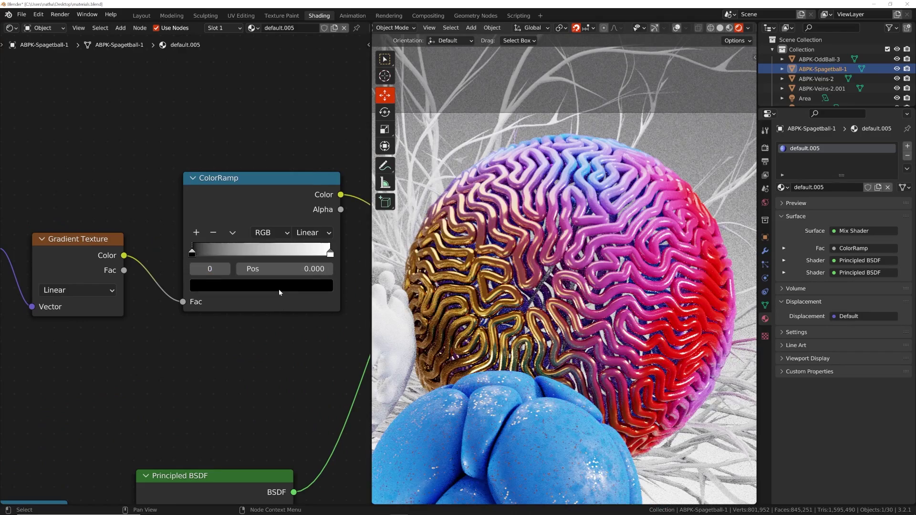
click(279, 287)
drag(303, 154, 304, 95)
key(ctrl+z)
click(247, 286)
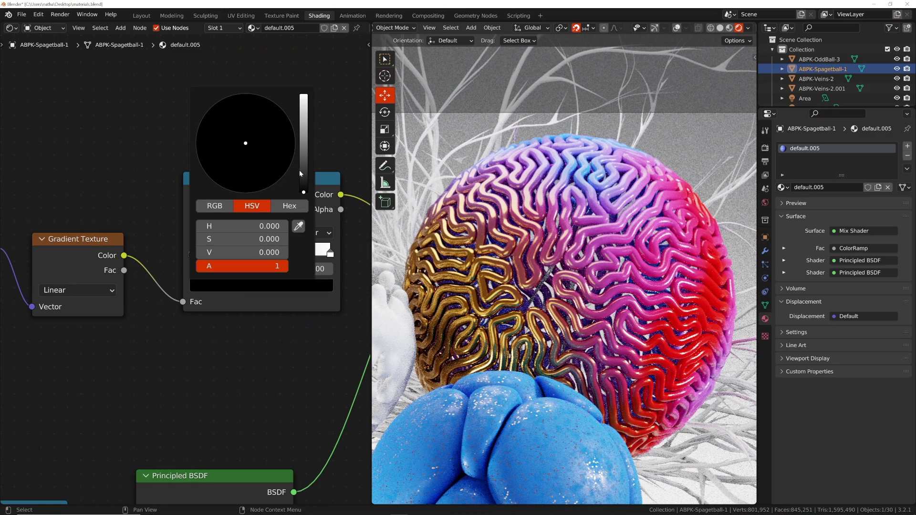
click(304, 163)
drag(304, 162, 303, 142)
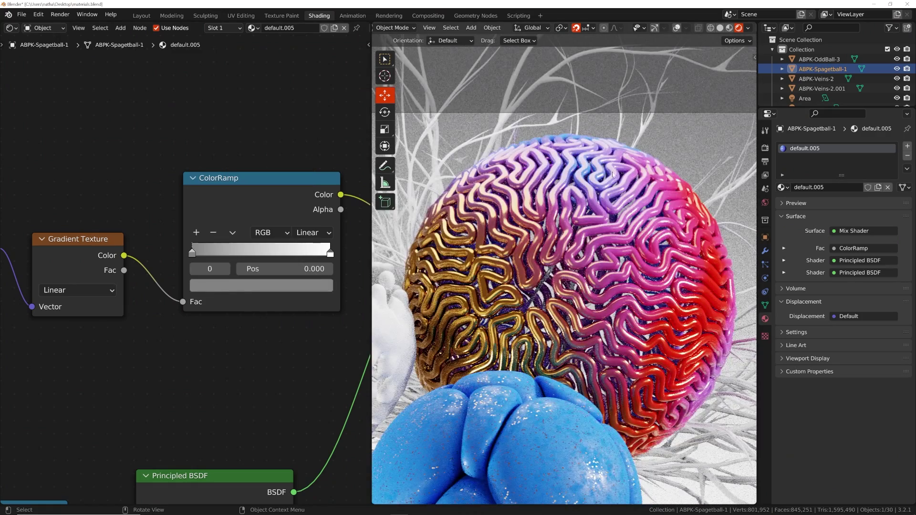
scroll(645, 285, down, 4)
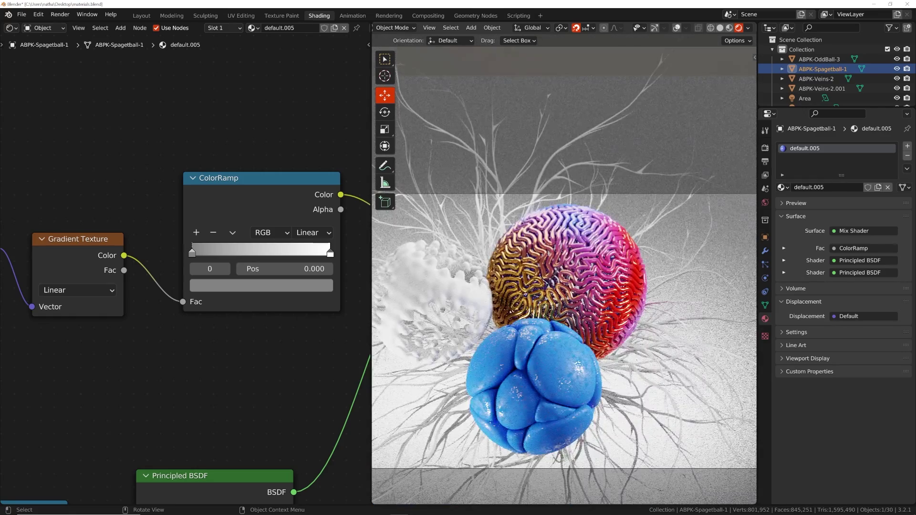
Set the W value of the spaghetti ball's Noise Texture to 3.810 to shift its colour pattern.
middle_drag(63, 282, 223, 200)
scroll(223, 200, down, 1)
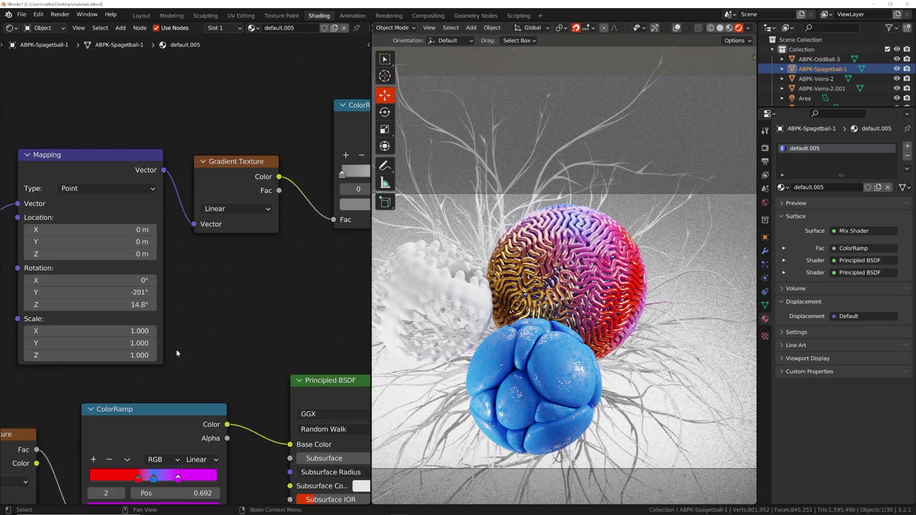
middle_drag(177, 350, 221, 182)
scroll(107, 293, up, 4)
middle_drag(139, 312, 260, 313)
scroll(260, 313, up, 2)
shift+drag(128, 368, 212, 367)
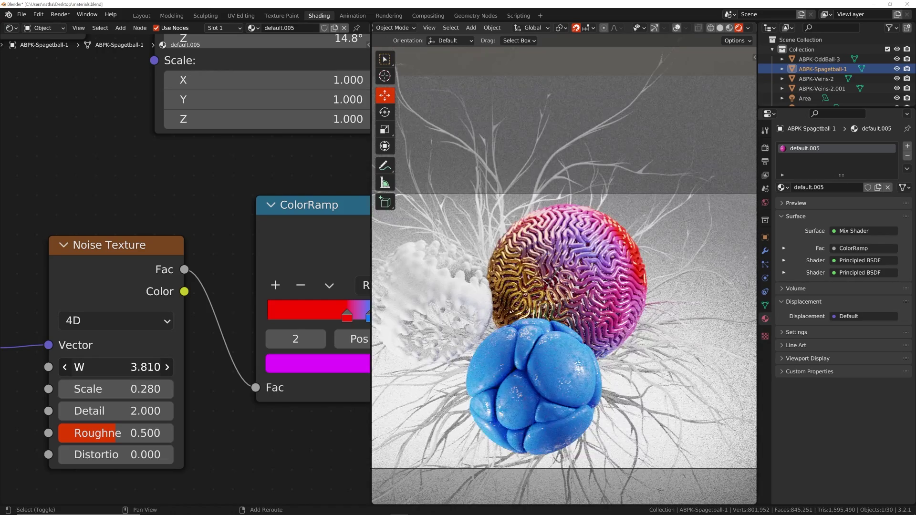
Select the white odd ball and darken its Principled BSDF Base Color to a grey with V 0.390.
scroll(565, 275, up, 2)
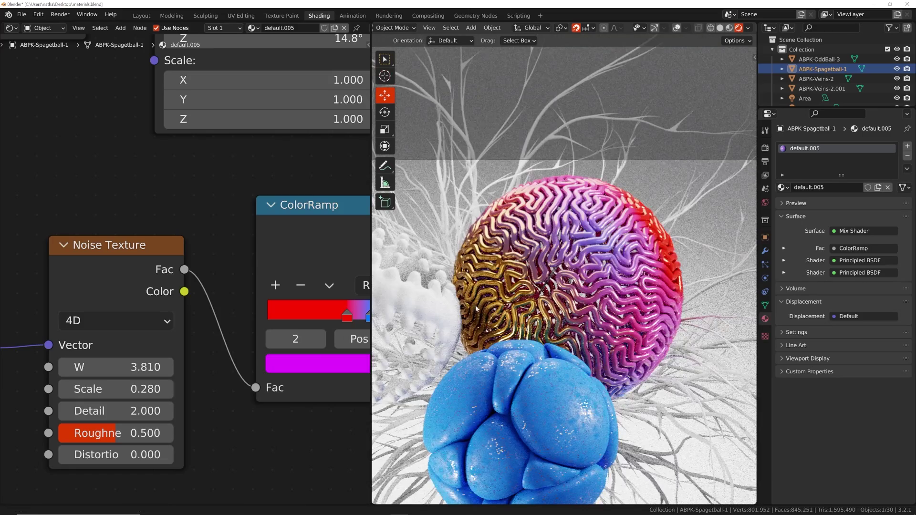
shift+middle_drag(400, 303, 548, 289)
click(548, 289)
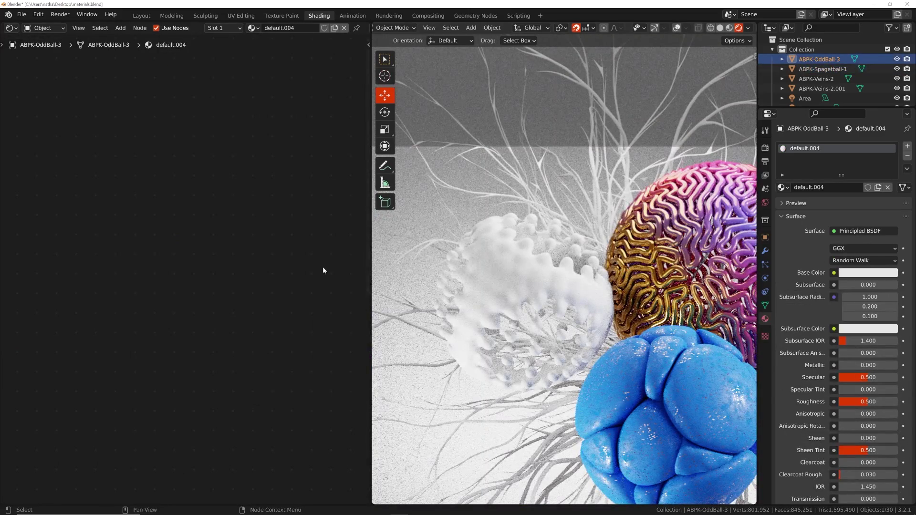
middle_drag(312, 310, 207, 235)
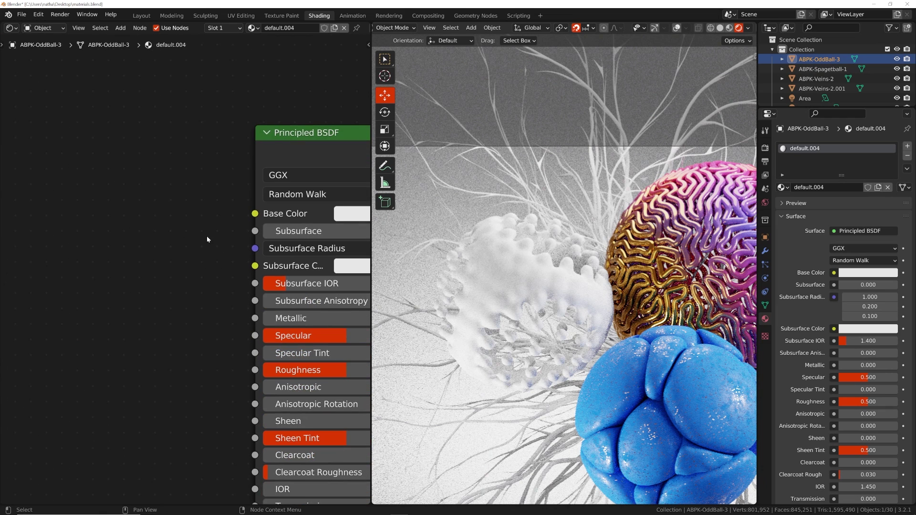
scroll(206, 271, down, 2)
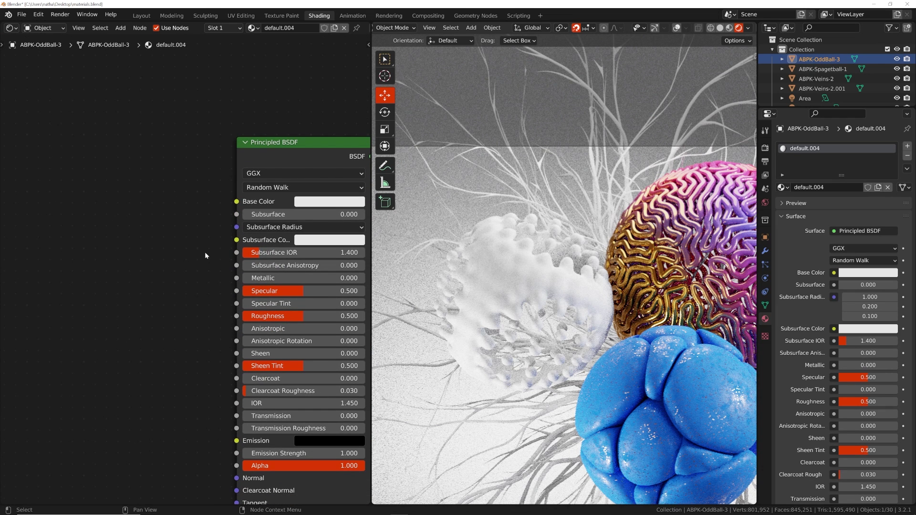
click(330, 201)
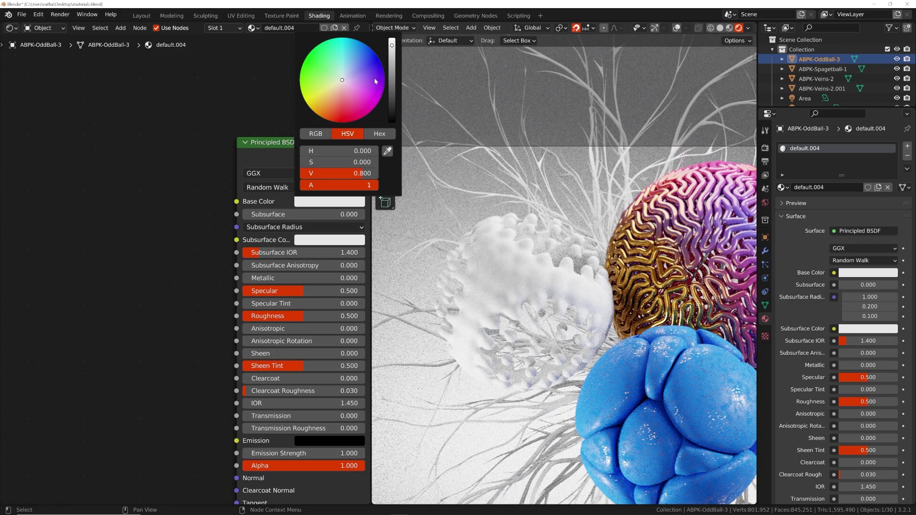
drag(392, 45, 392, 68)
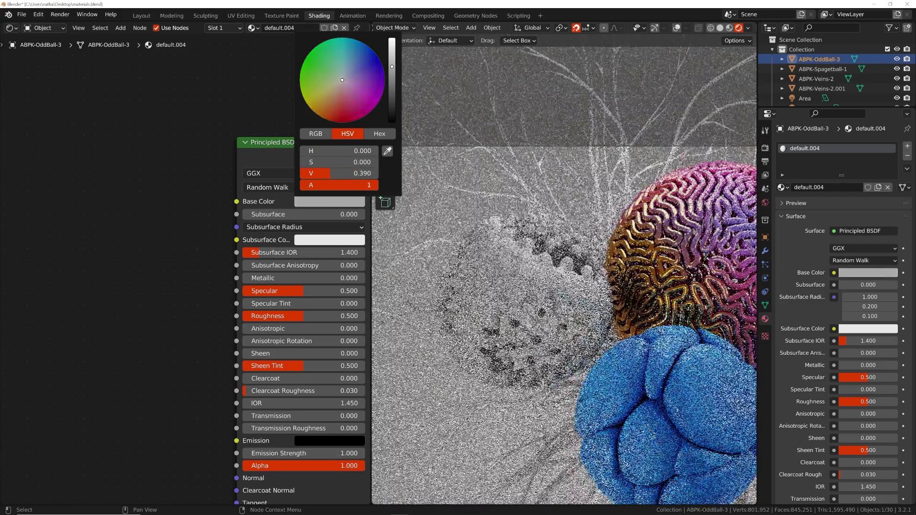
Add a ColorRamp node to the odd ball's material and switch the viewport to material preview shading.
key(shift+a)
text(col)
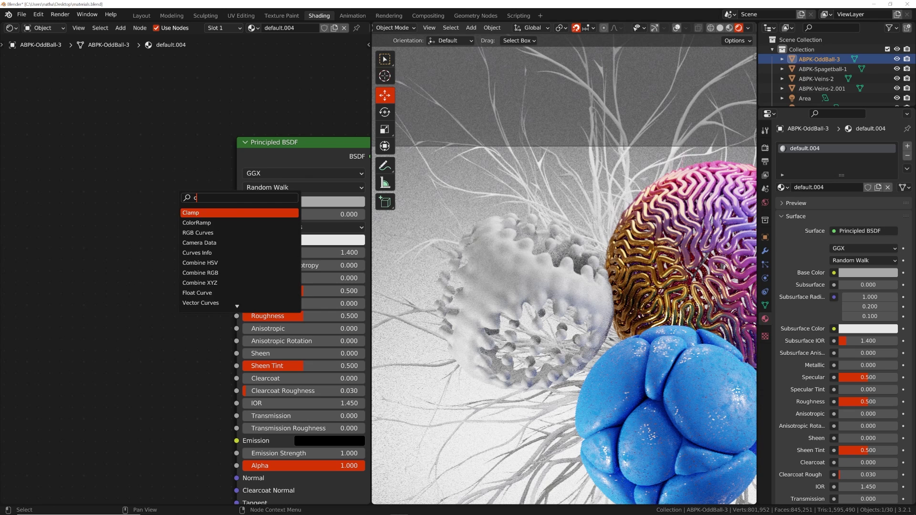
key(Return)
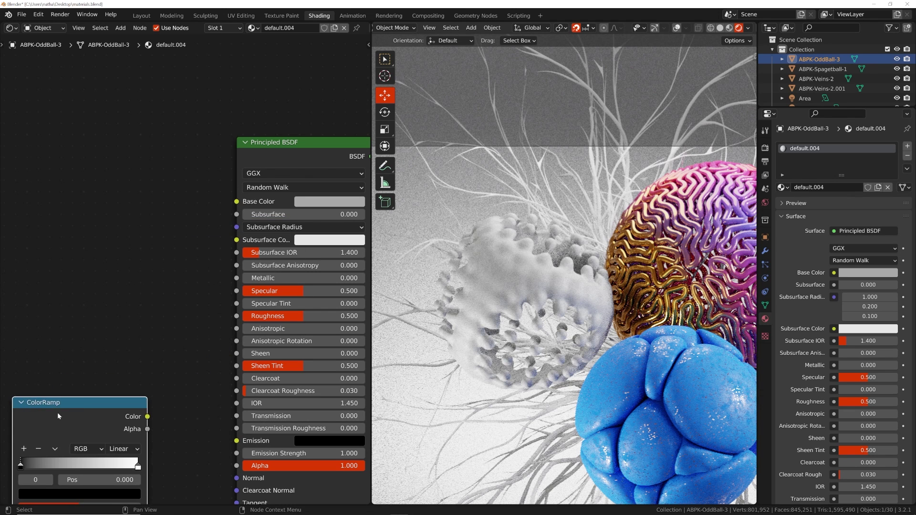
click(40, 414)
click(728, 28)
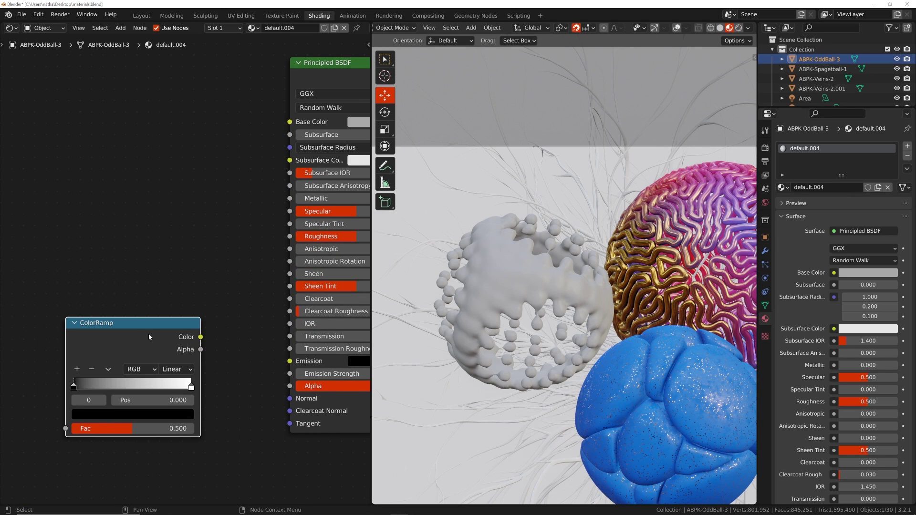
drag(148, 334, 116, 339)
Add a Bump node, connect it to the Principled BSDF's Normal input, and place the ColorRamp in front of it.
key(shift+a)
click(179, 273)
text(bump)
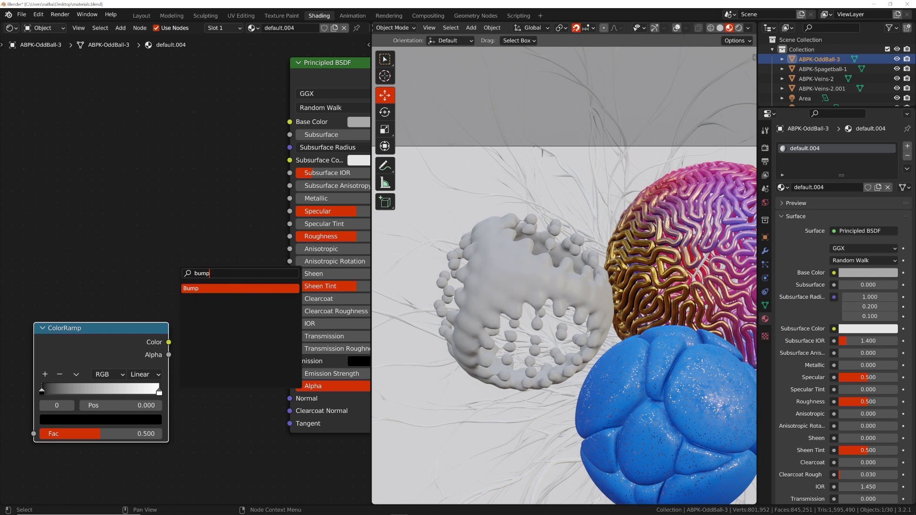
key(Return)
click(197, 379)
drag(260, 379, 293, 400)
middle_drag(231, 366, 350, 340)
drag(242, 316, 188, 343)
middle_drag(158, 337, 202, 325)
drag(203, 326, 247, 355)
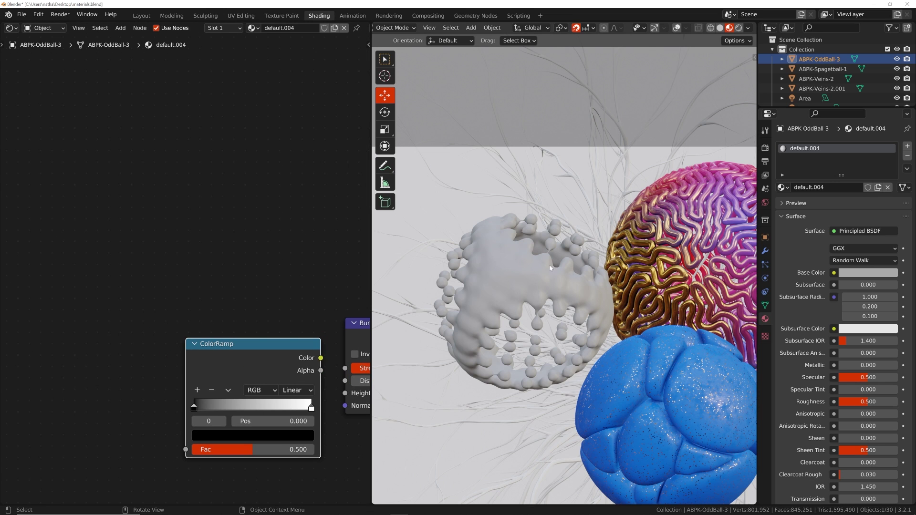
Add a Voronoi Texture before the ColorRamp with Mapping and Texture Coordinate nodes, using Object coordinates.
key(shift+a)
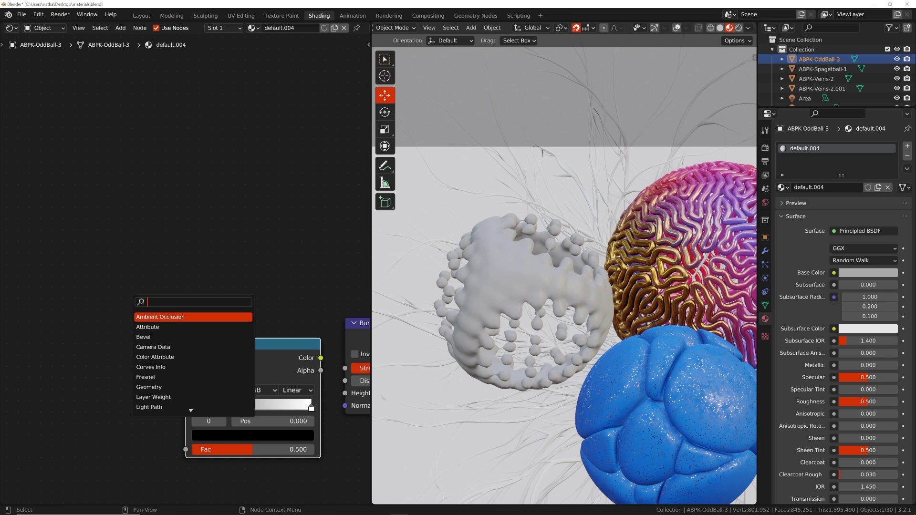
text(vor)
key(Return)
click(84, 356)
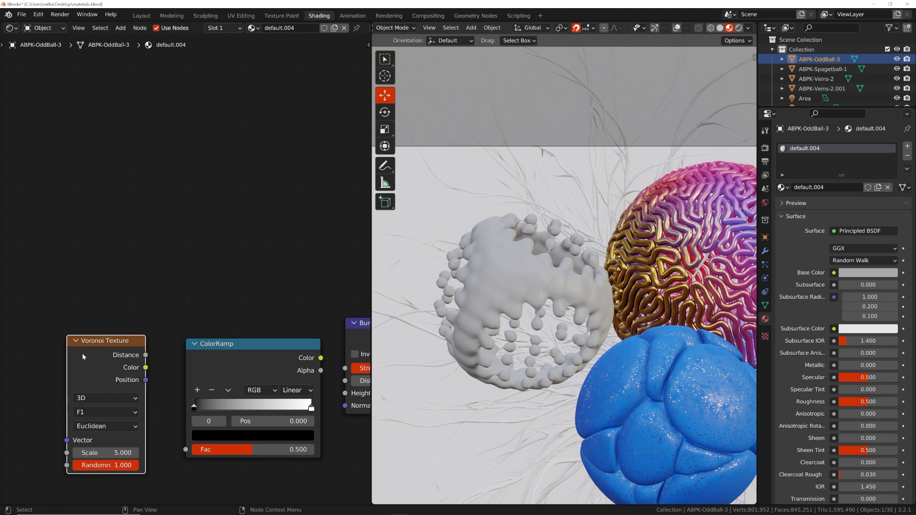
middle_drag(115, 352, 344, 250)
key(ctrl+t)
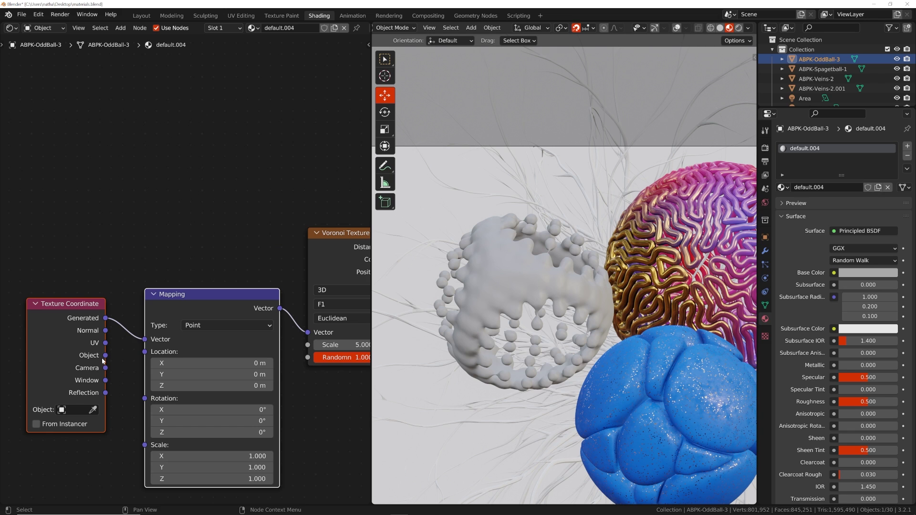
drag(104, 356, 145, 339)
Connect the Voronoi Distance to the ColorRamp's Fac, and the ColorRamp's Color to the Bump node's Height.
middle_drag(222, 329, 4, 331)
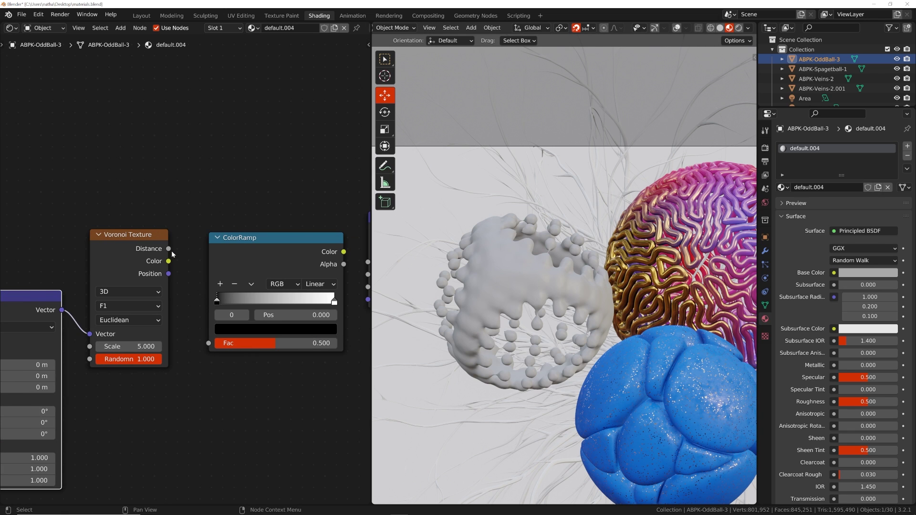
drag(169, 249, 273, 325)
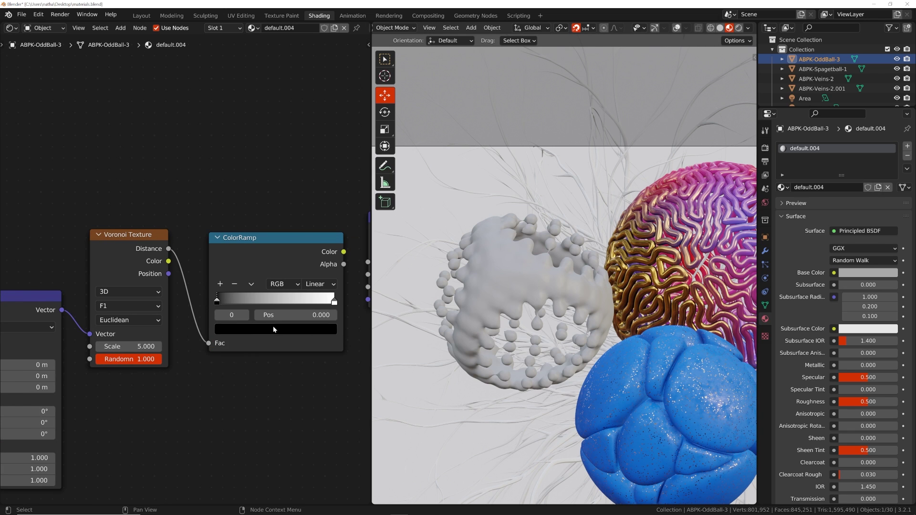
middle_drag(275, 329, 185, 345)
drag(253, 268, 277, 304)
scroll(454, 331, up, 5)
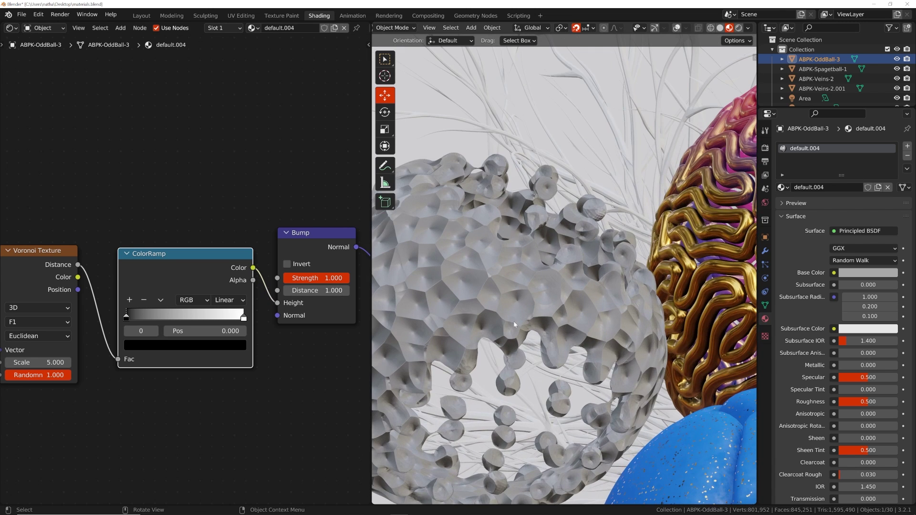
Change the Voronoi Texture's feature output from F1 to Distance to Edge.
middle_drag(23, 324, 92, 308)
click(94, 306)
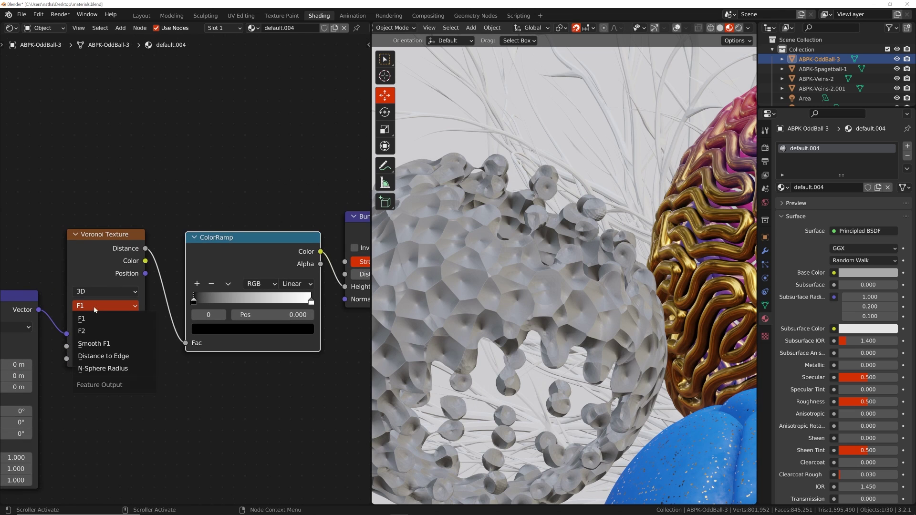
click(99, 357)
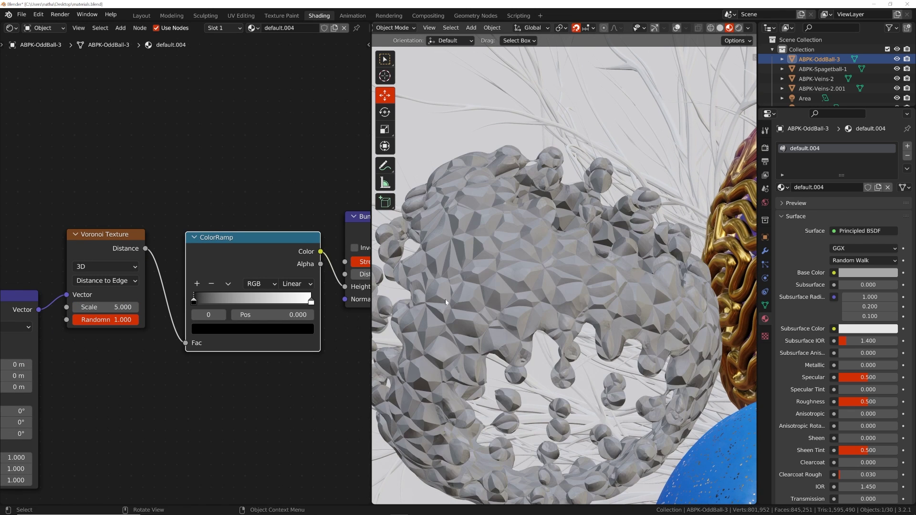
Try moving the ColorRamp's white stop to position 0.142, and undo the change.
drag(197, 305, 151, 305)
drag(309, 305, 204, 308)
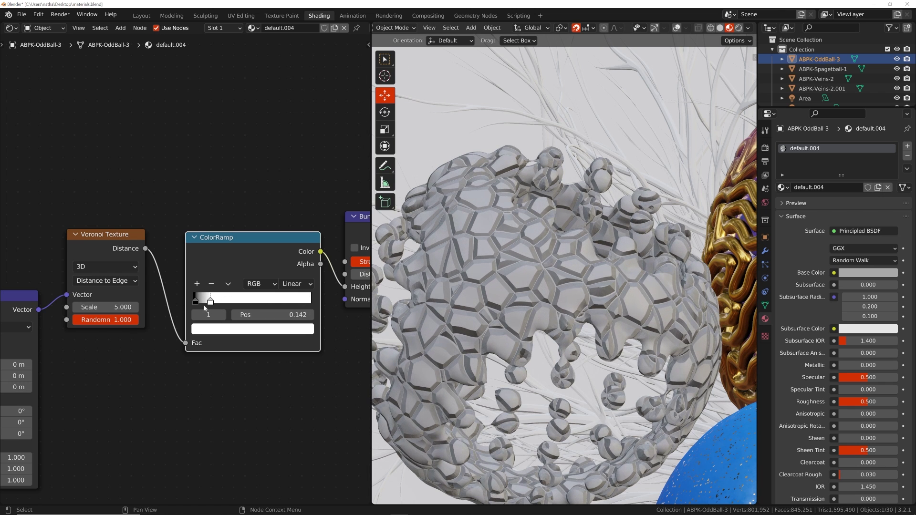
key(ctrl+z)
Flip the ColorRamp, then place its black stop at 1.000 and its white stop at 0.344.
click(228, 284)
click(238, 297)
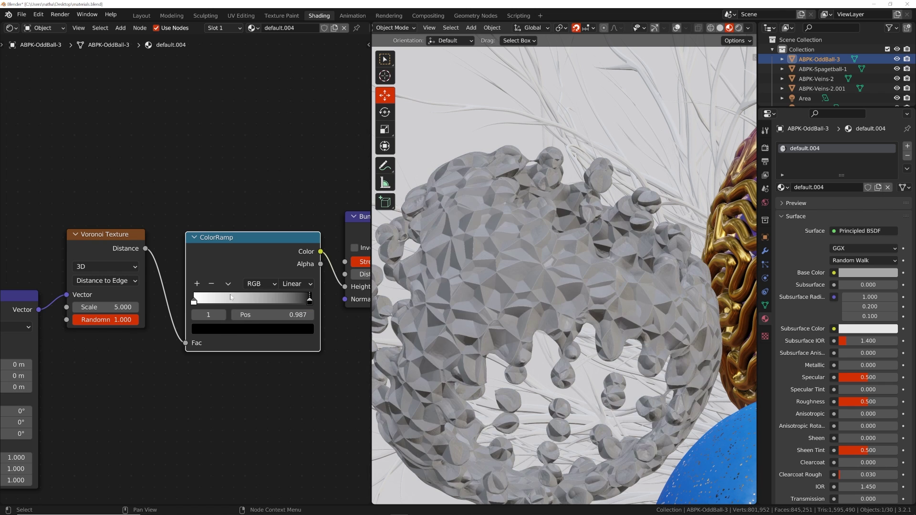
drag(289, 304, 311, 303)
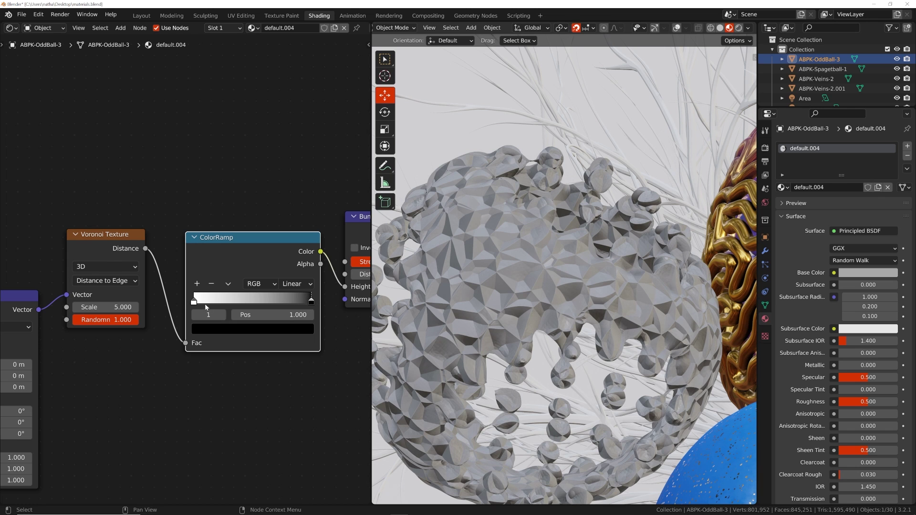
drag(206, 308, 240, 306)
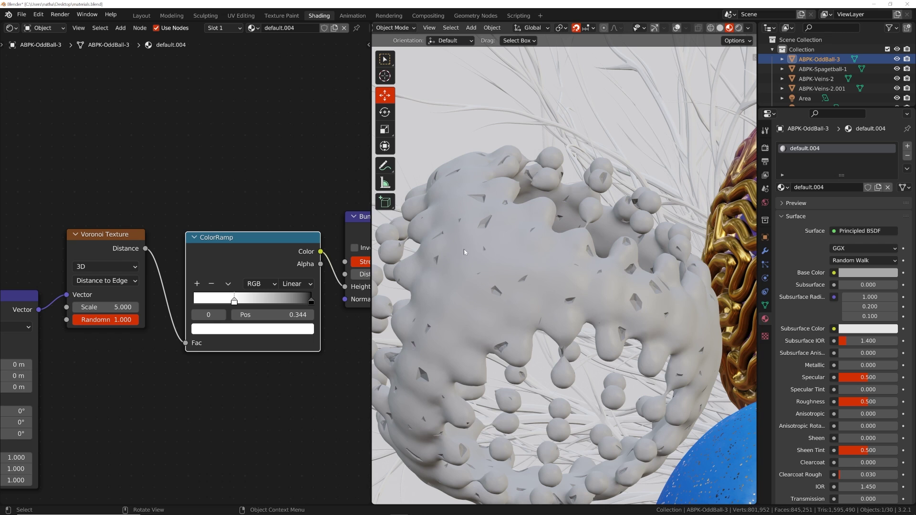
scroll(509, 285, up, 6)
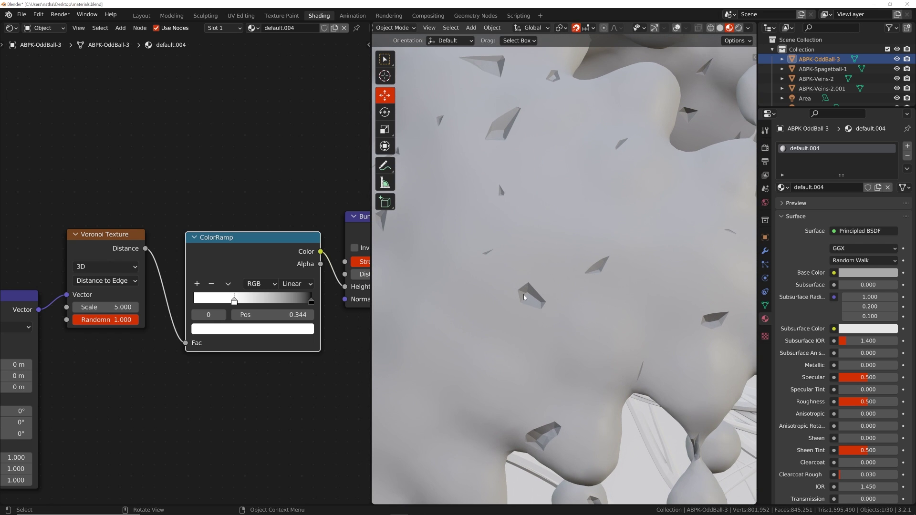
scroll(524, 296, up, 3)
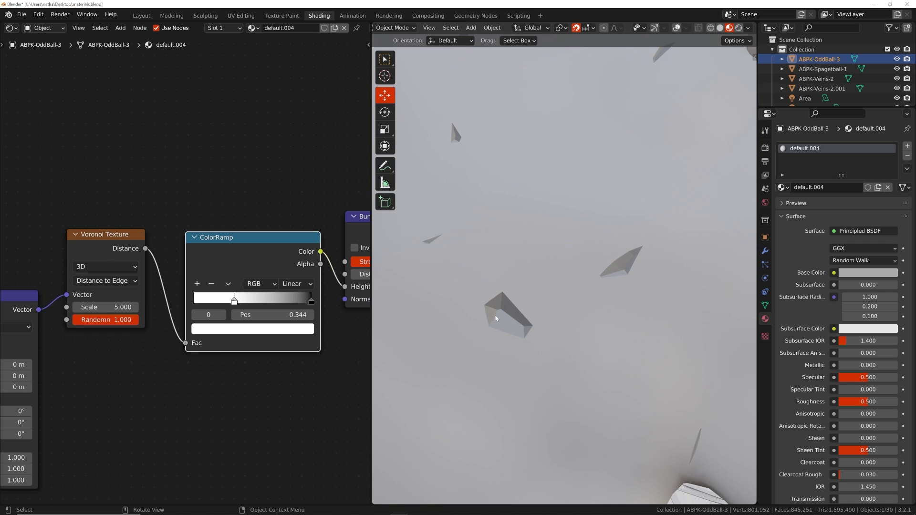
scroll(507, 314, down, 5)
Move the Texture Coordinate node away from Mapping and insert a Noise Texture on the link between them.
middle_drag(44, 296, 328, 268)
scroll(327, 268, down, 2)
middle_drag(98, 274, 160, 280)
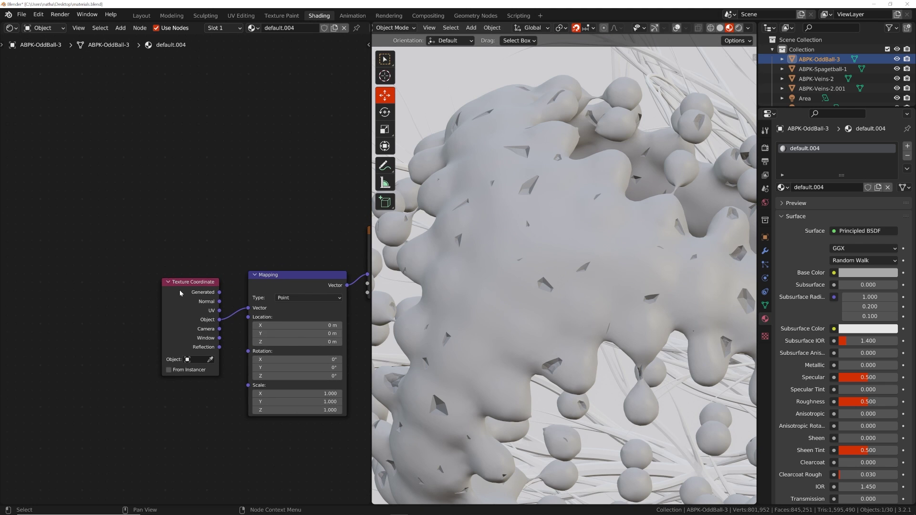
drag(180, 291, 83, 294)
key(shift+a)
text(snoi)
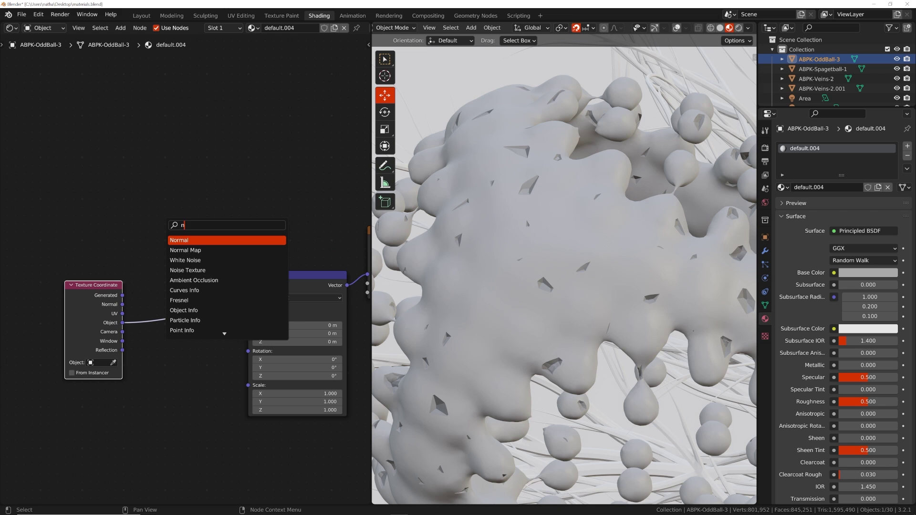
key(Down)
key(Up)
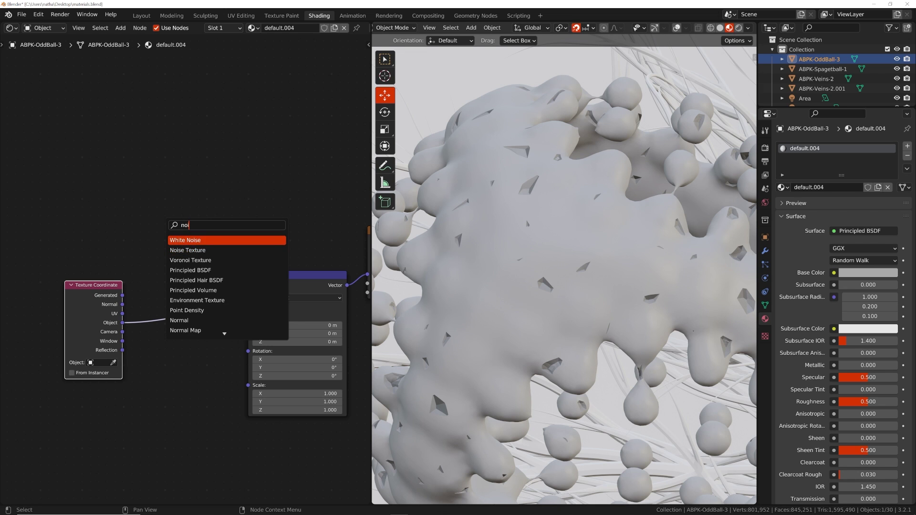
key(Down)
key(Return)
click(181, 251)
Add a Mix colour node and insert it on the link between the Noise Texture and Mapping nodes.
key(shift+a)
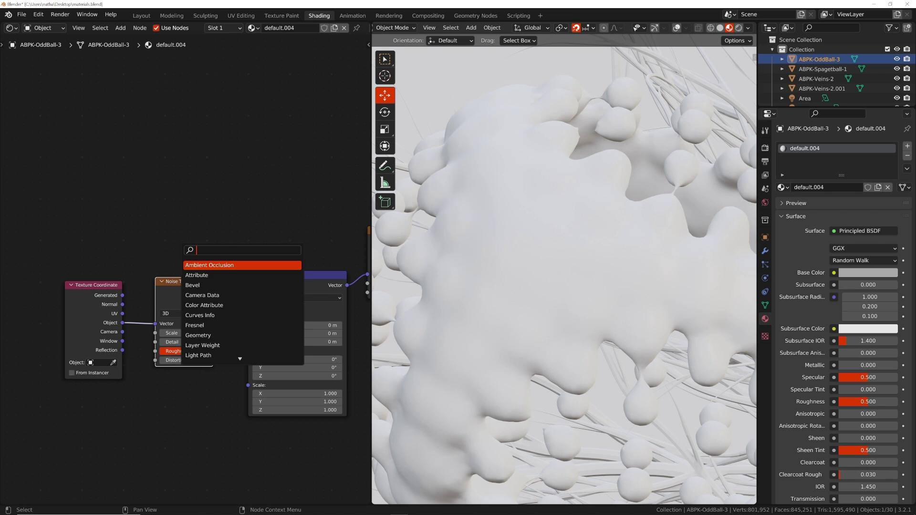
text(mix)
key(Down)
key(Down)
key(Up)
key(Up)
key(Return)
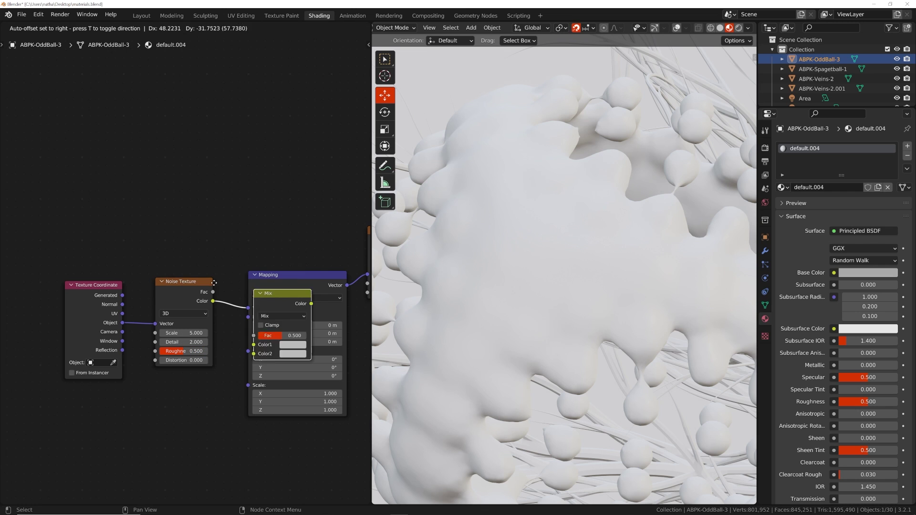
click(189, 282)
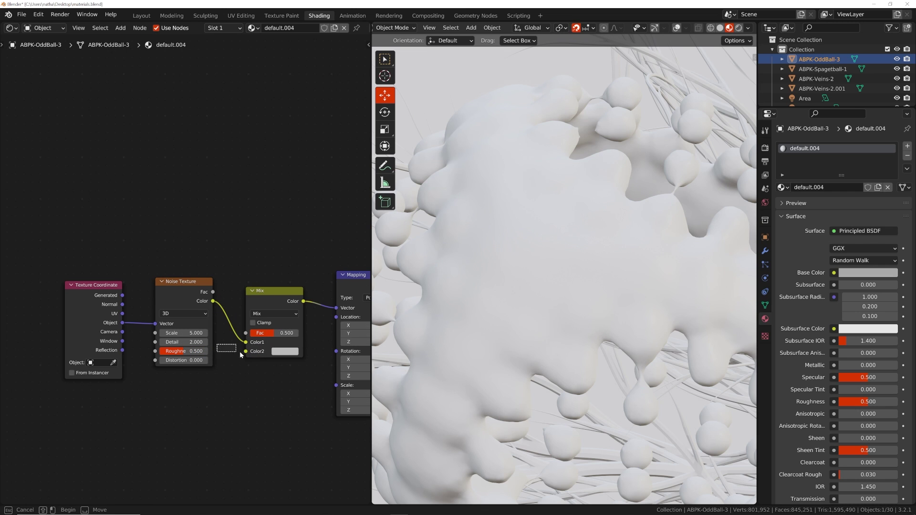
Connect the Texture Coordinate node's Object output to the Mix node's Color2 input.
drag(123, 323, 243, 356)
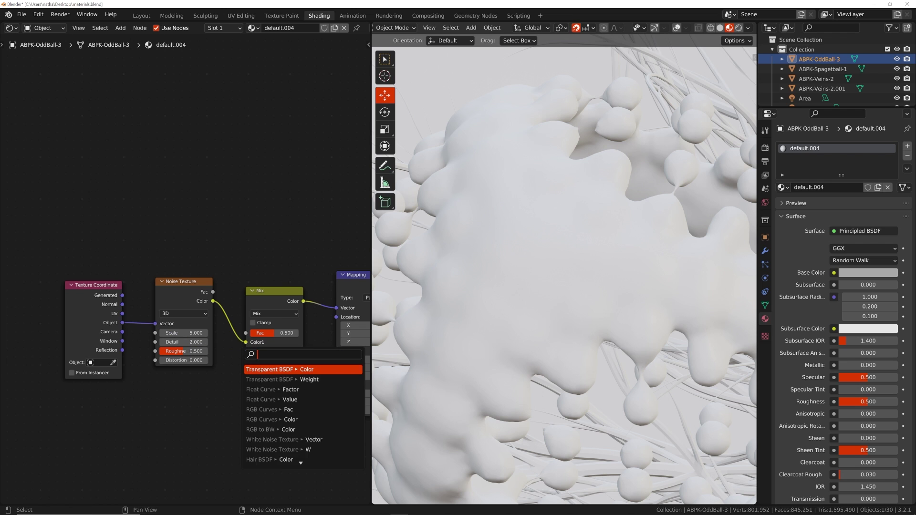
drag(124, 323, 248, 353)
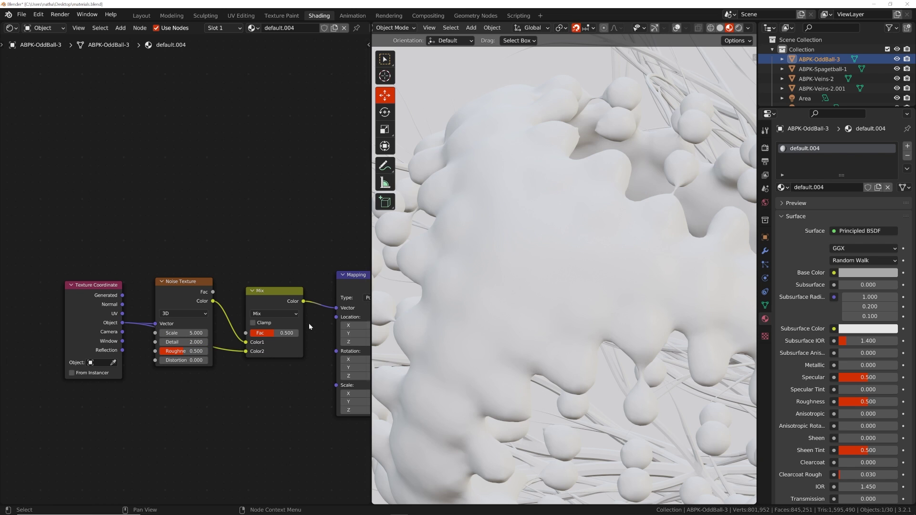
middle_drag(308, 323, 260, 322)
scroll(334, 308, up, 2)
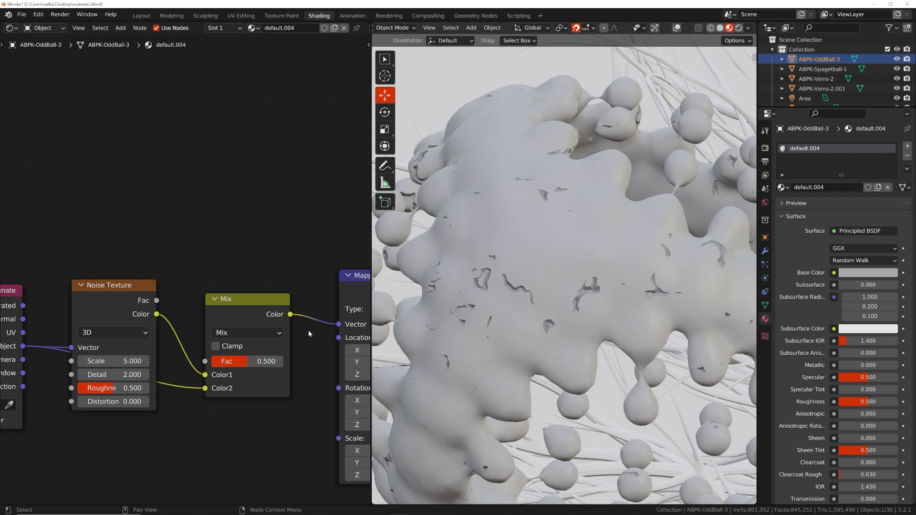
Try the Mix node's Fac at 1.000, then set it to 0.810.
mouse_move(276, 361)
mouse_down()
mouse_move(267, 361)
mouse_move(559, 284)
mouse_up()
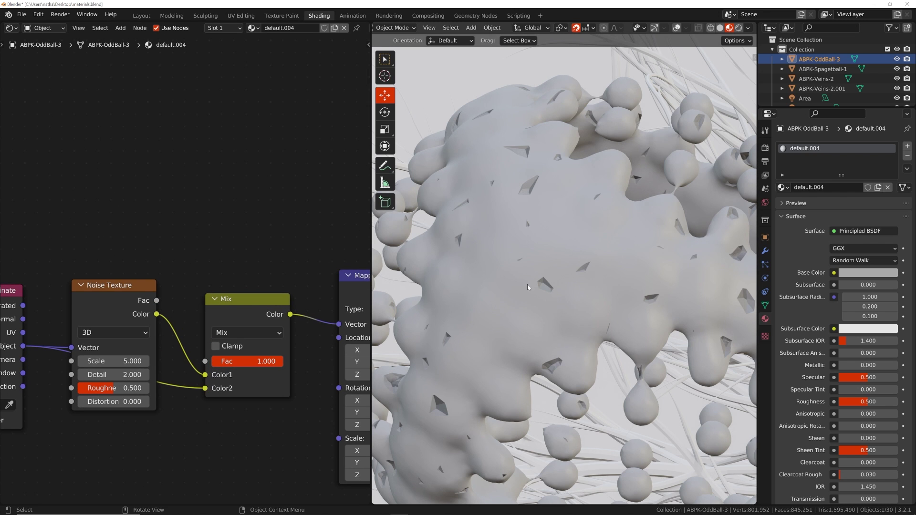
scroll(524, 308, up, 4)
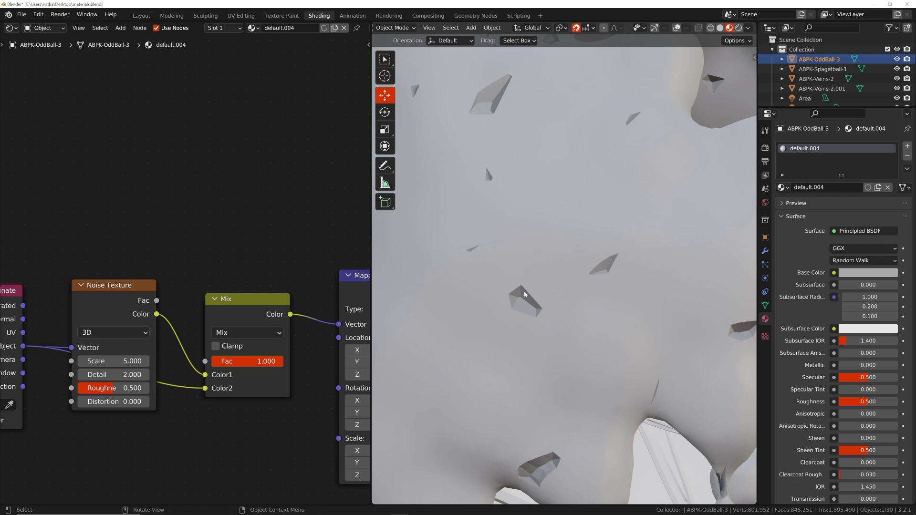
drag(268, 361, 254, 362)
scroll(402, 349, down, 3)
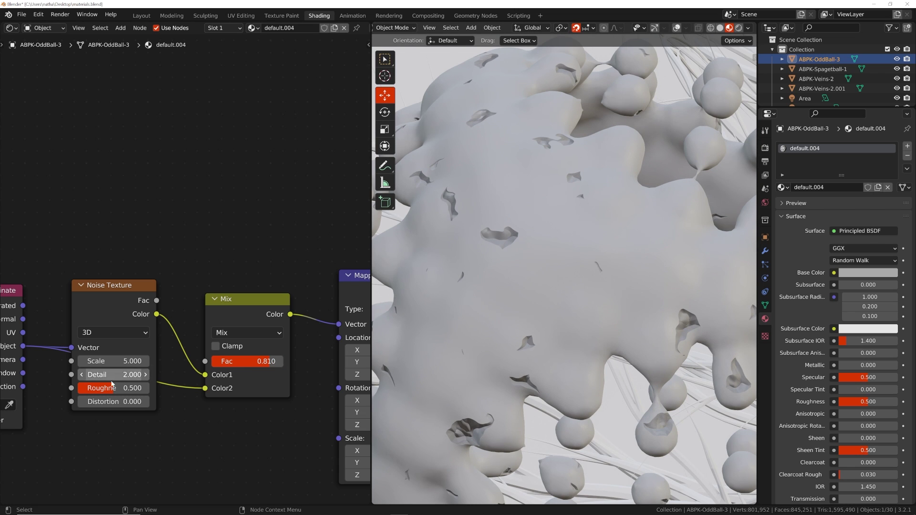
Set the Noise Texture's detail to 12 and its roughness to 0.455.
click(112, 374)
text(12)
key(Return)
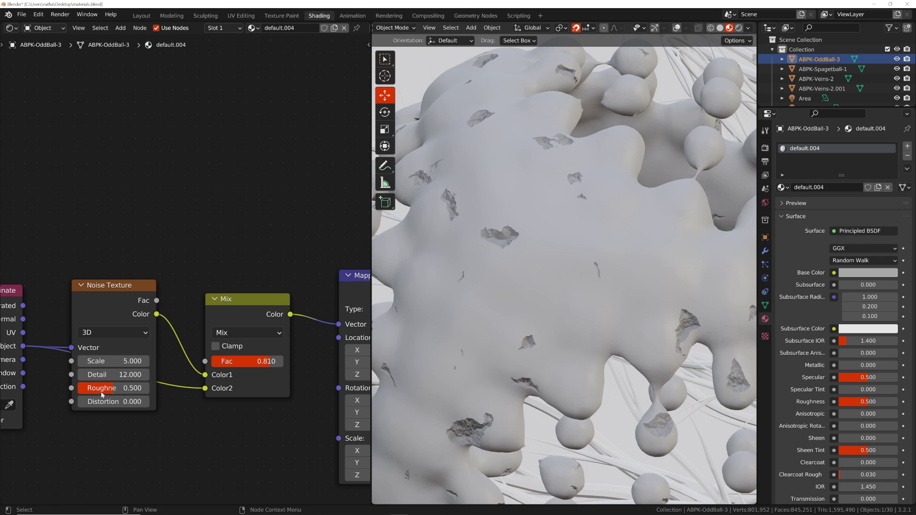
drag(102, 395, 90, 395)
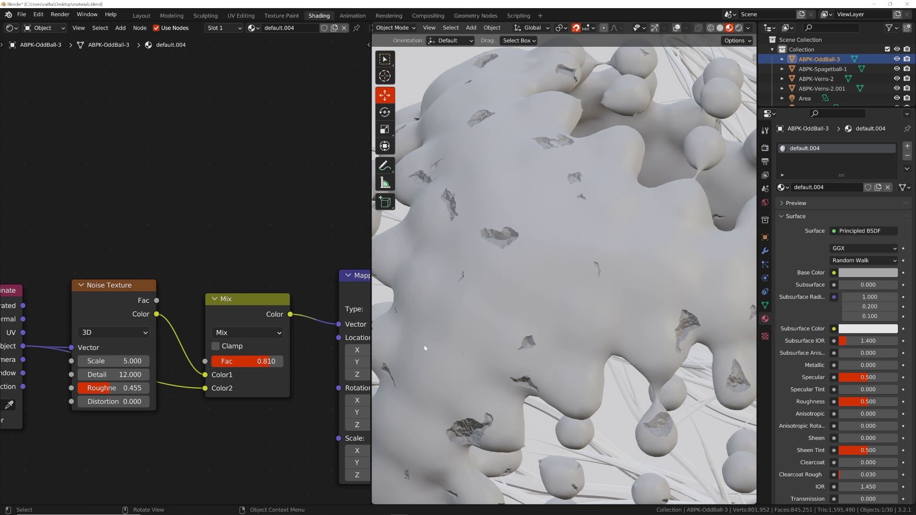
Raise the Voronoi Texture's scale to 13.500.
scroll(468, 341, down, 5)
middle_drag(225, 363, 156, 368)
middle_drag(330, 358, 84, 354)
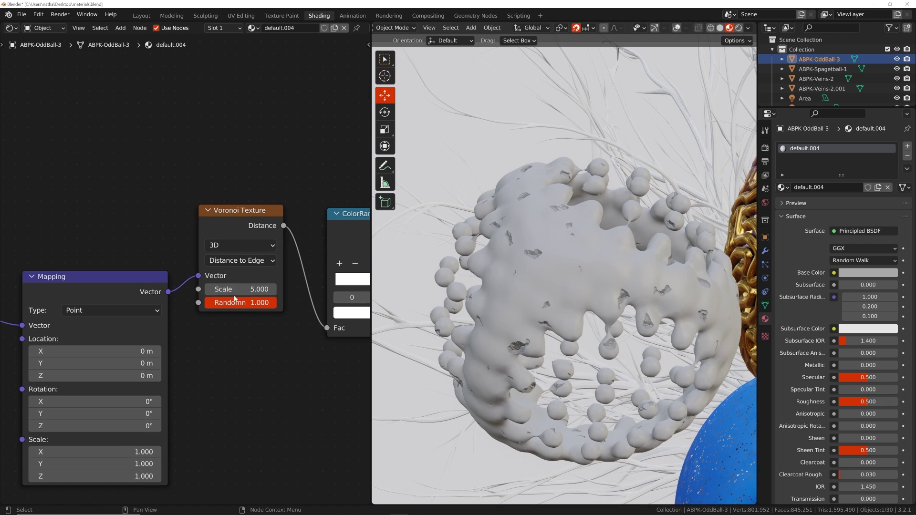
drag(235, 290, 277, 290)
middle_drag(256, 325, 235, 326)
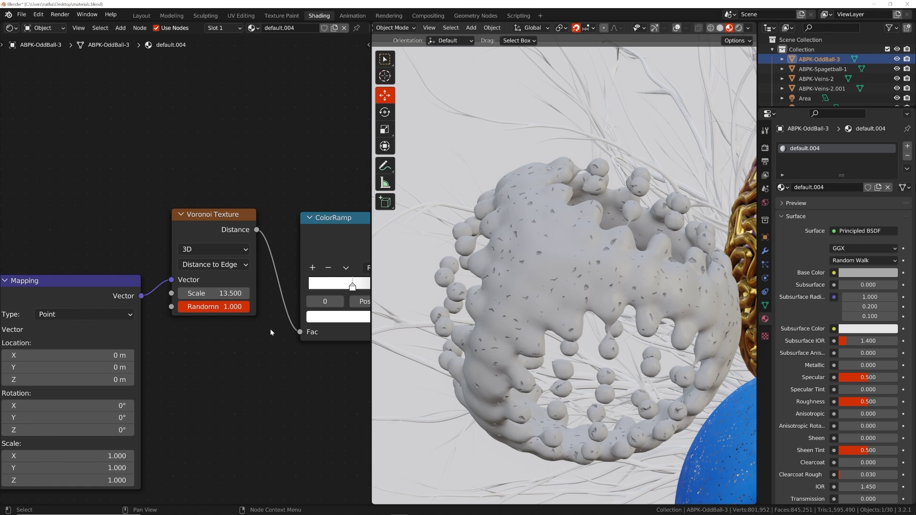
Lower the Bump node's strength to 0.785.
scroll(603, 287, up, 5)
middle_drag(353, 346, 161, 324)
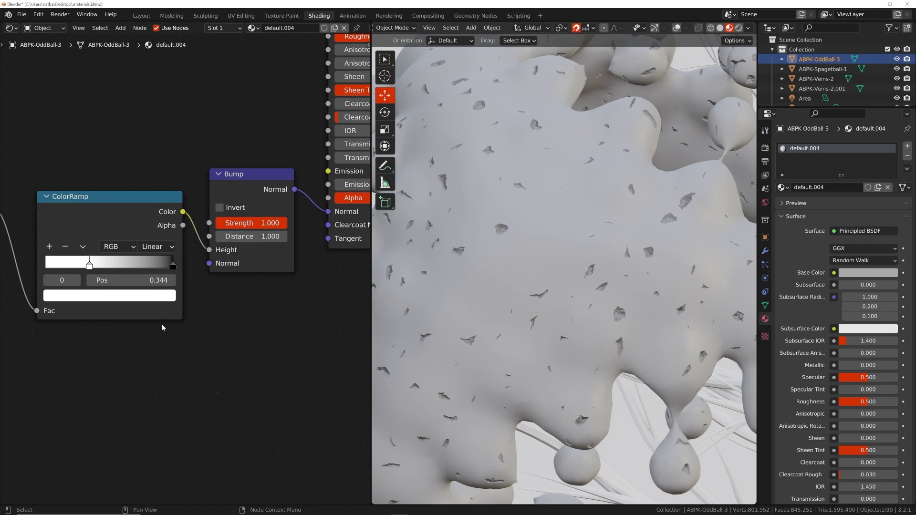
drag(252, 223, 238, 223)
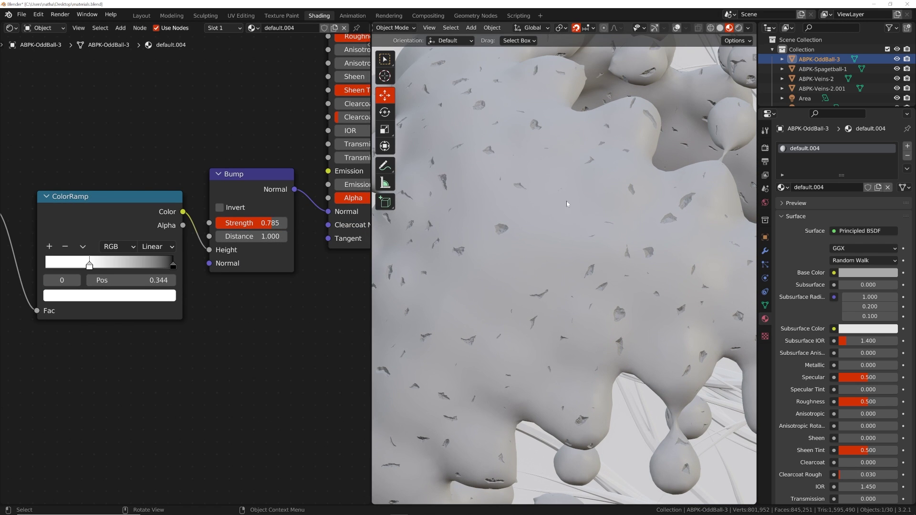
scroll(568, 204, down, 5)
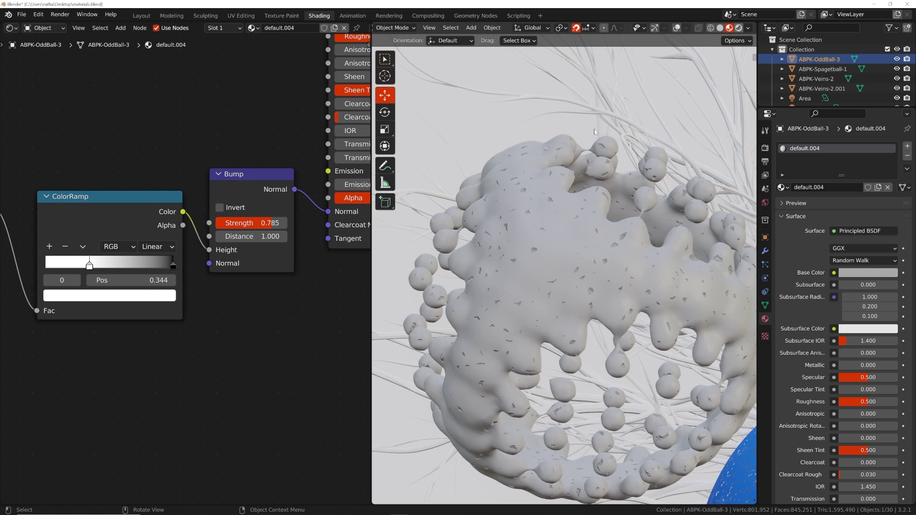
Preview the odd ball in rendered shading, then return to material preview and examine its surface up close.
key(z)
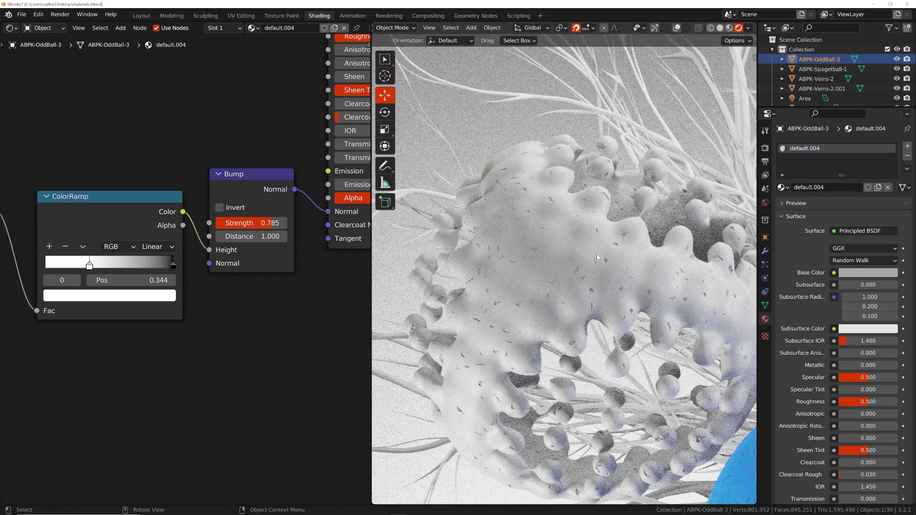
click(728, 29)
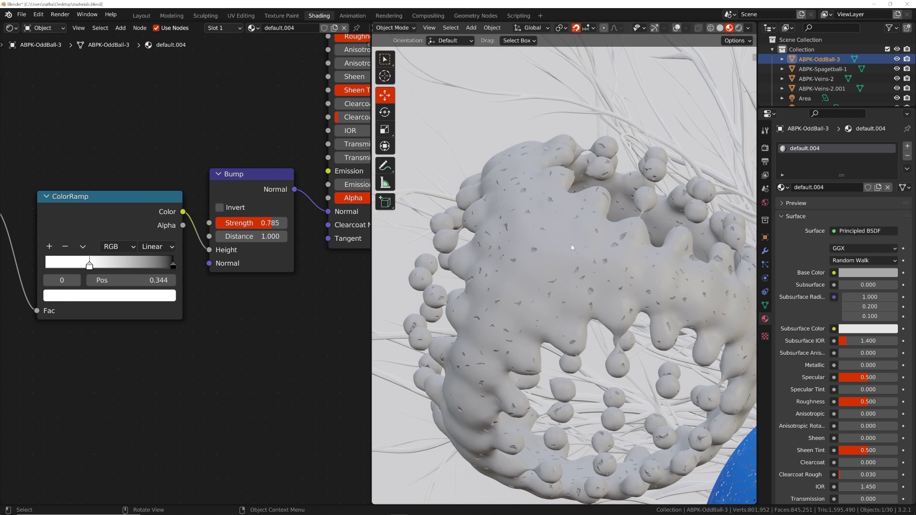
scroll(572, 247, up, 8)
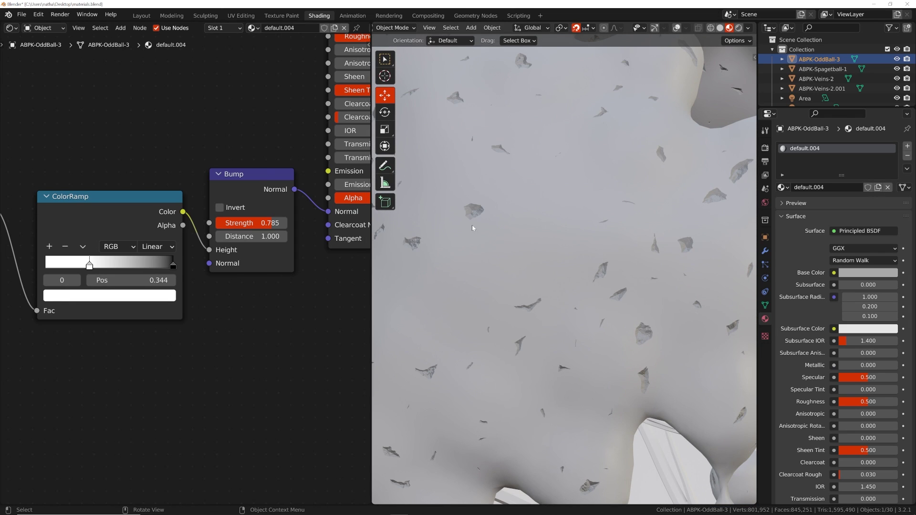
Duplicate the Bump node below the ColorRamp and connect the copy's Normal output to the original Bump's Normal input.
click(266, 185)
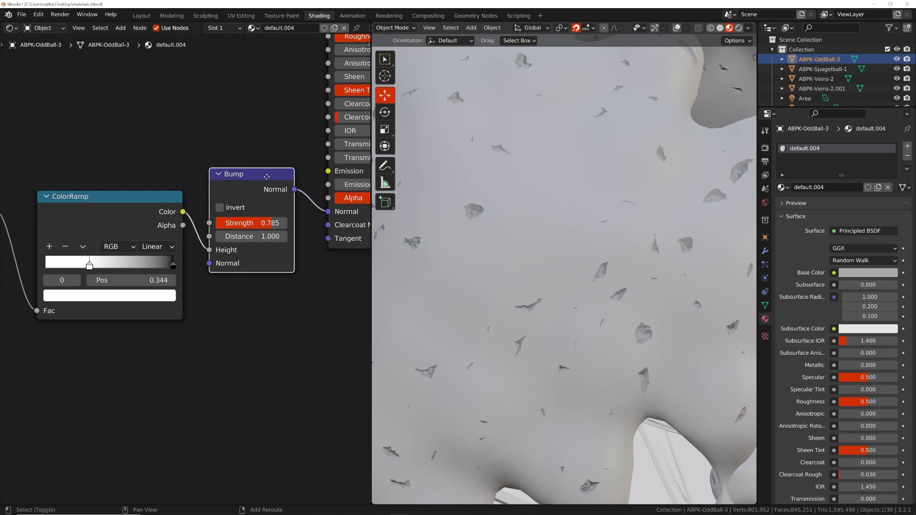
key(shift+d)
click(170, 370)
drag(165, 371, 225, 265)
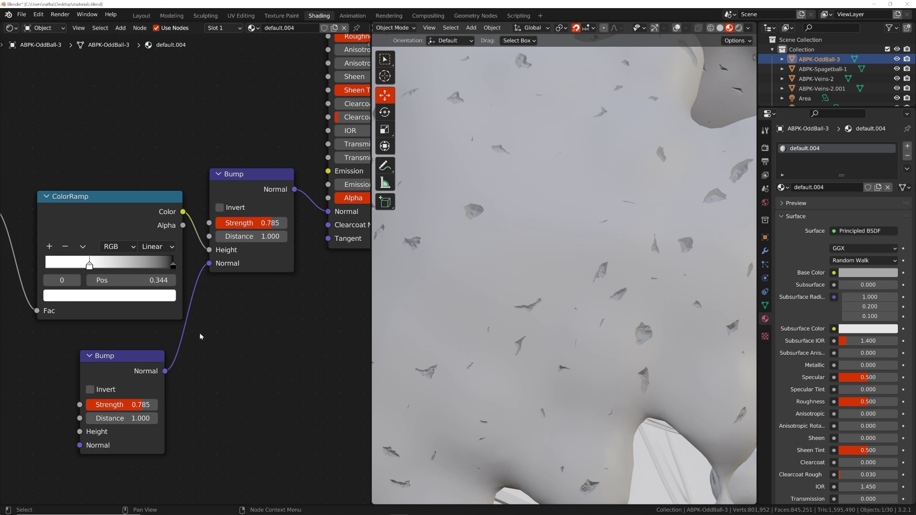
middle_drag(199, 333, 324, 293)
scroll(329, 291, down, 5)
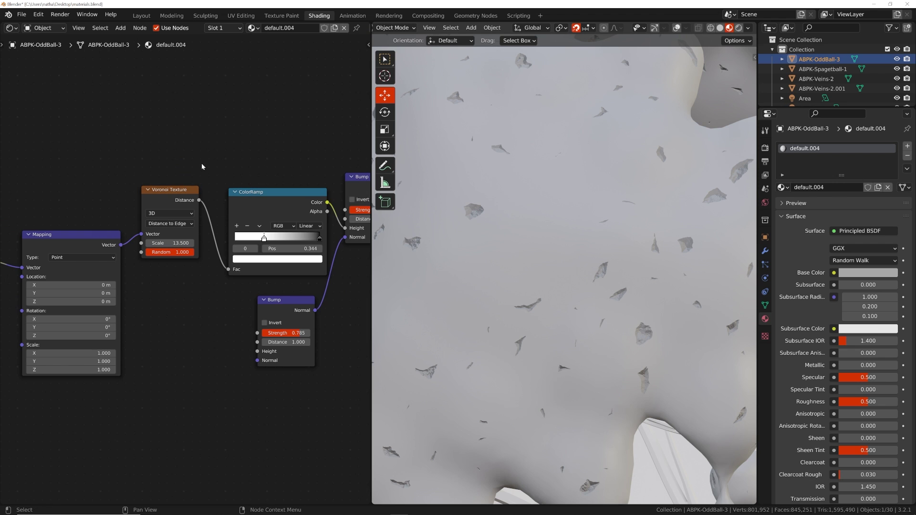
Duplicate the Noise Texture, feed it from Mapping's Vector output, and connect its Fac to the duplicated Bump's Height.
middle_drag(154, 299, 260, 287)
scroll(191, 275, down, 1)
middle_drag(125, 263, 215, 267)
scroll(186, 270, down, 2)
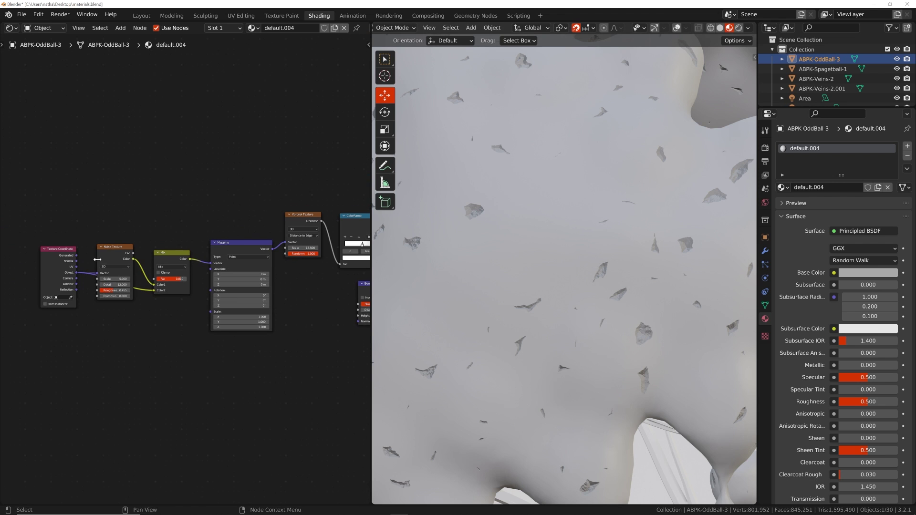
click(113, 251)
key(shift+d)
click(306, 325)
scroll(343, 327, up, 3)
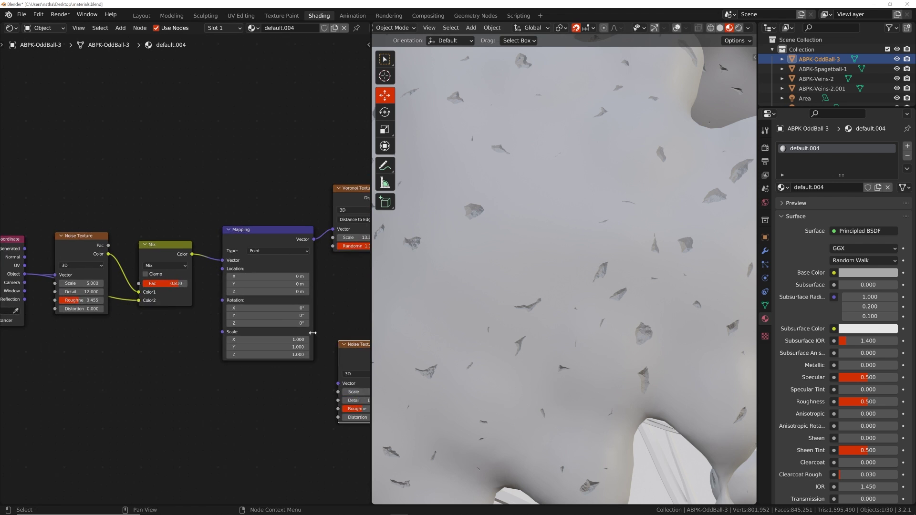
mouse_move(195, 180)
mouse_down()
mouse_move(226, 362)
mouse_move(303, 316)
mouse_up()
scroll(228, 337, up, 1)
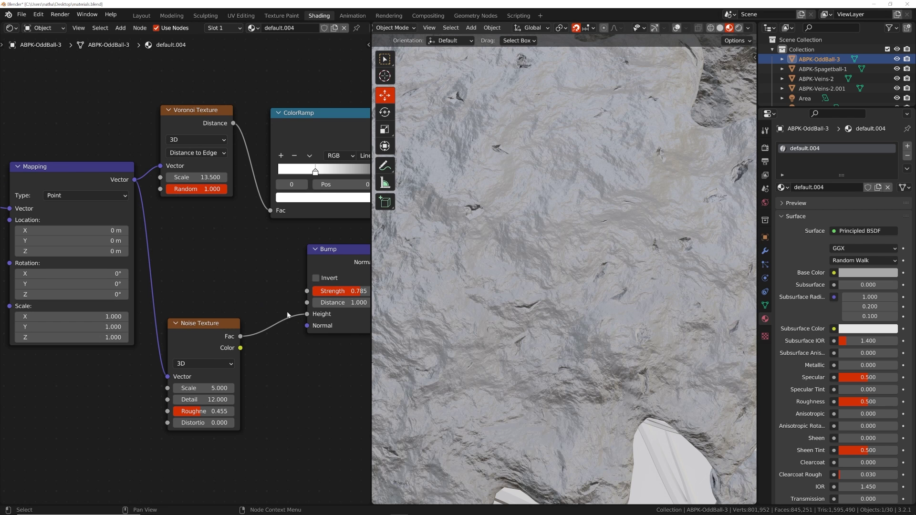
Set the duplicated Bump node's distance to 0.1.
middle_drag(289, 315, 262, 315)
click(311, 304)
text(.1)
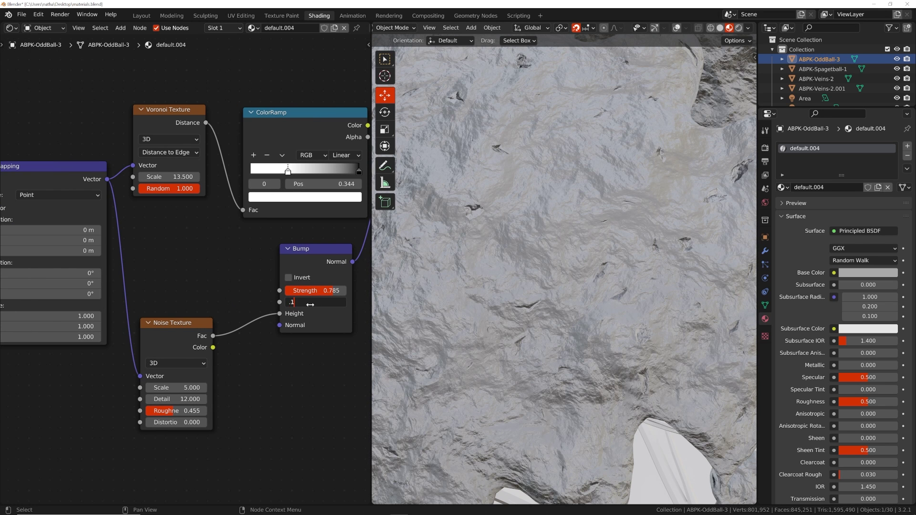
key(Return)
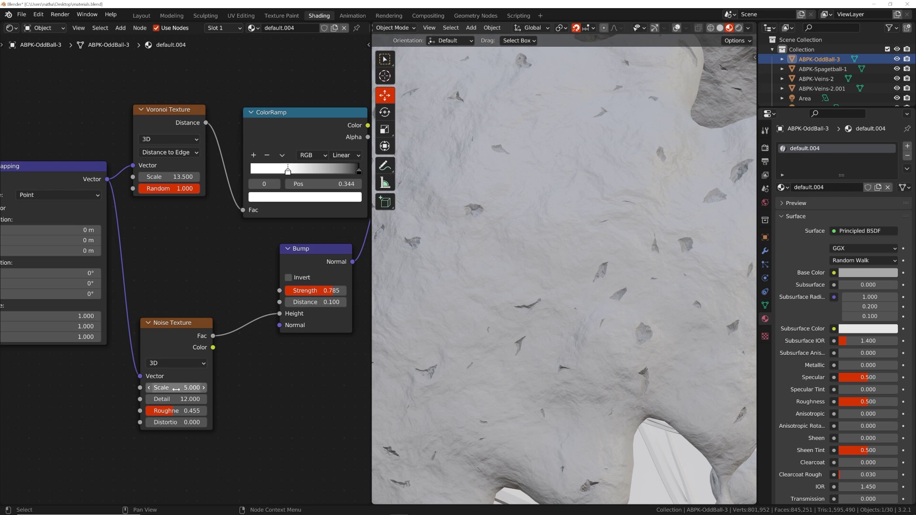
Raise the duplicated Noise Texture's scale to 228.500 and lower the duplicated Bump's strength to 0.219.
drag(180, 388, 362, 389)
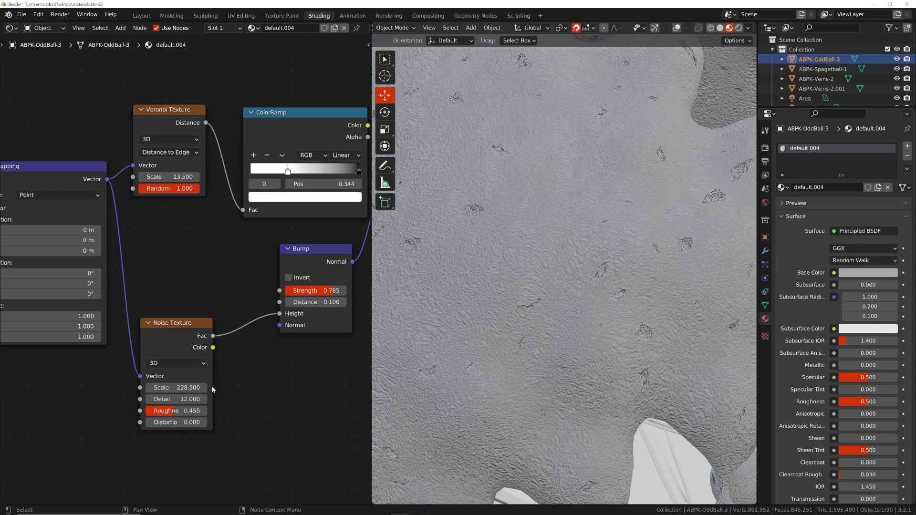
drag(334, 291, 313, 290)
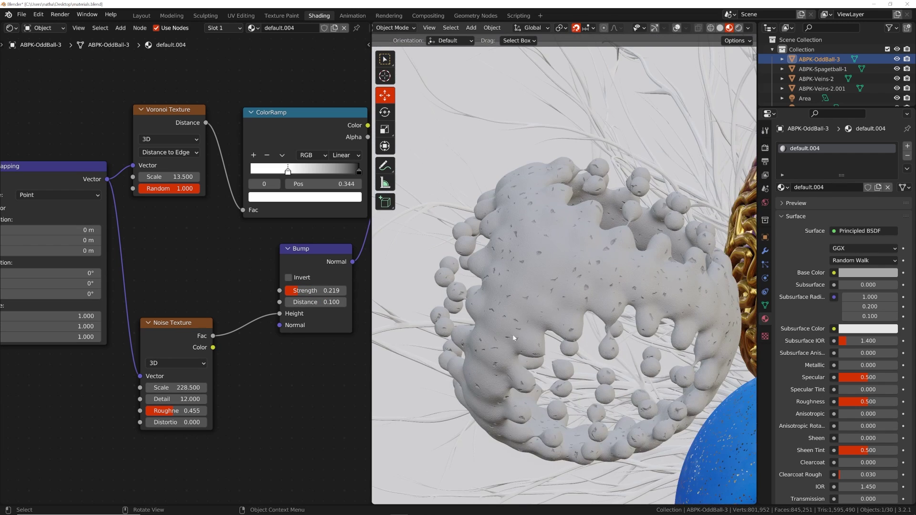
Examine the odd ball's fine bump detail and view the whole object in rendered shading.
scroll(562, 240, up, 3)
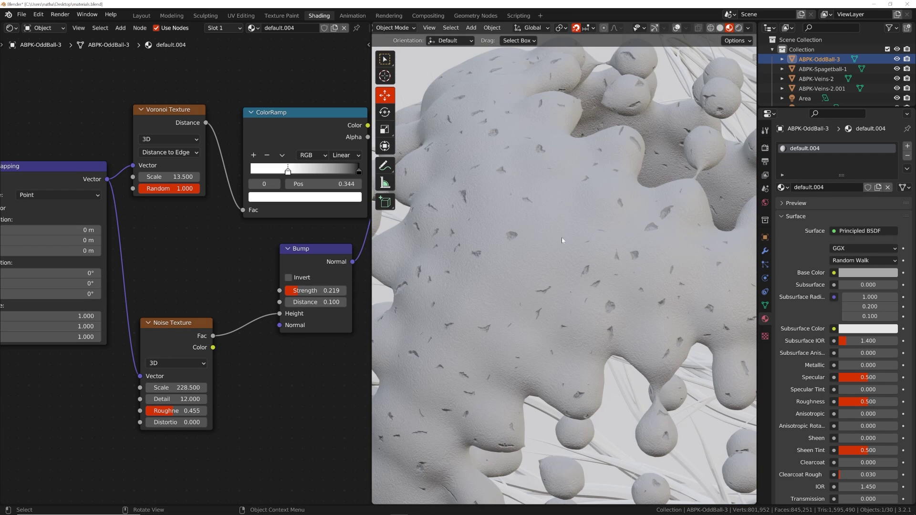
key(z)
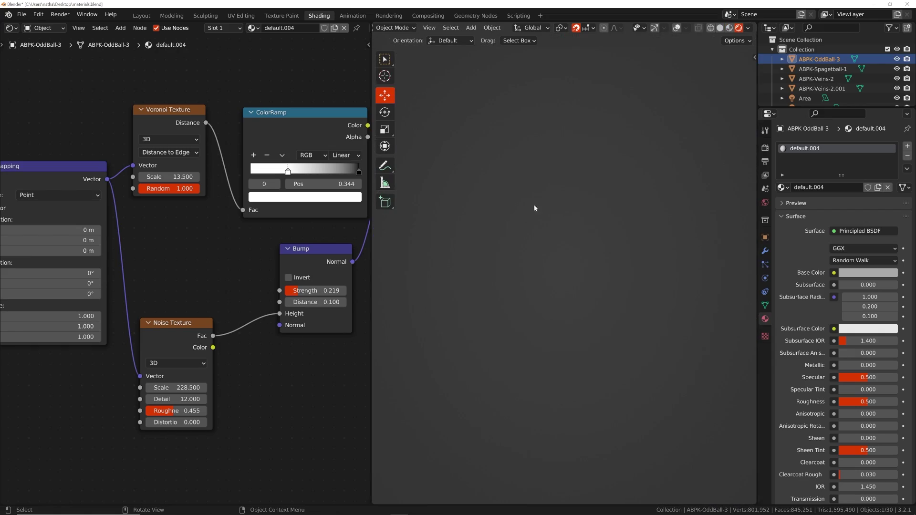
scroll(552, 285, down, 3)
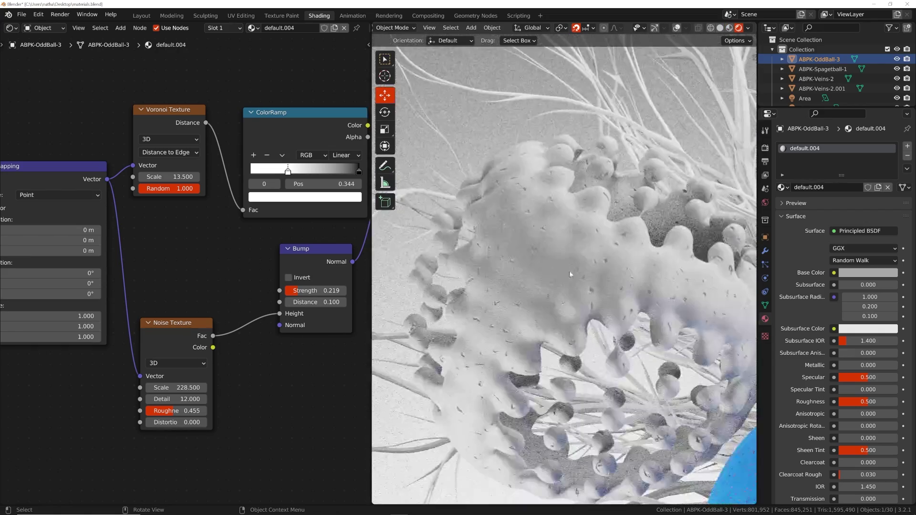
Add a second ColorRamp beside the Principled BSDF and connect its Color output to Base Color.
middle_drag(242, 239, 136, 336)
scroll(136, 336, down, 5)
middle_drag(255, 311, 207, 475)
key(shift+a)
key(Escape)
key(shift+a)
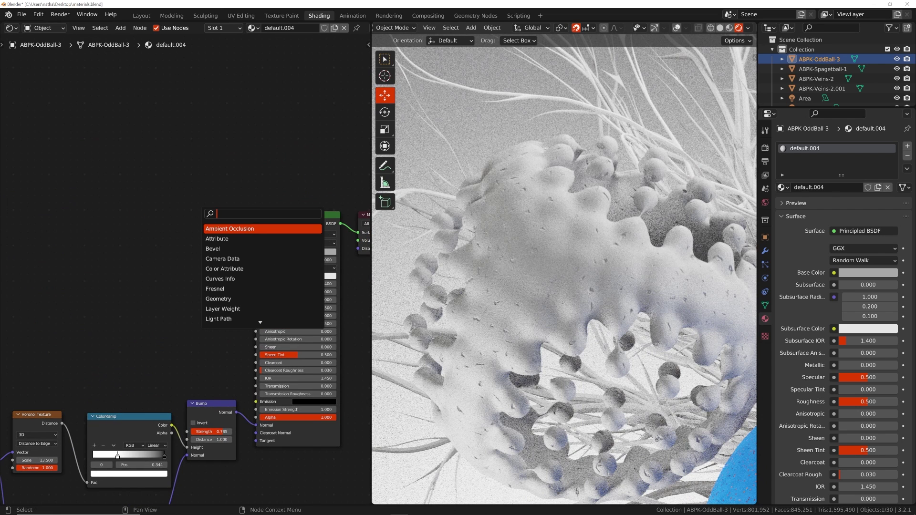
text(col)
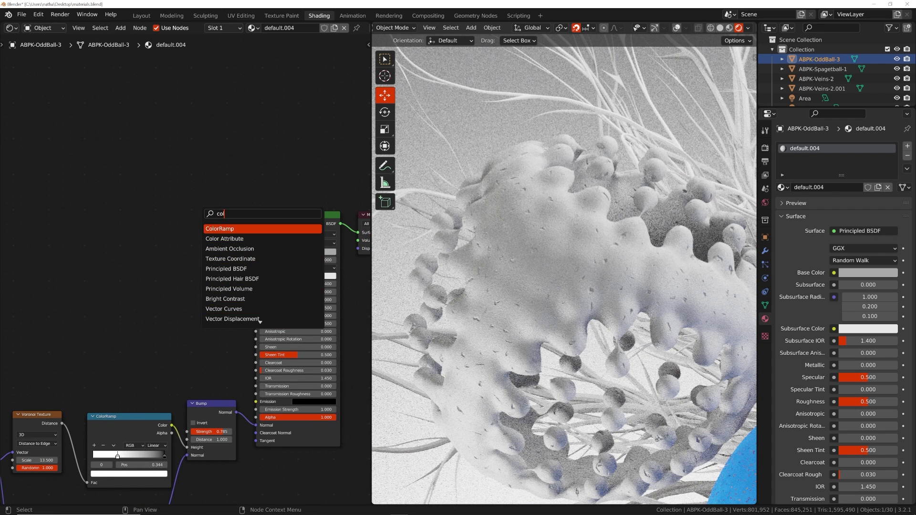
click(249, 229)
click(181, 246)
drag(213, 236, 256, 252)
Add a Gradient Texture node beside the ColorRamp that feeds Base Color.
middle_drag(105, 207, 171, 202)
key(shift+a)
text(gra)
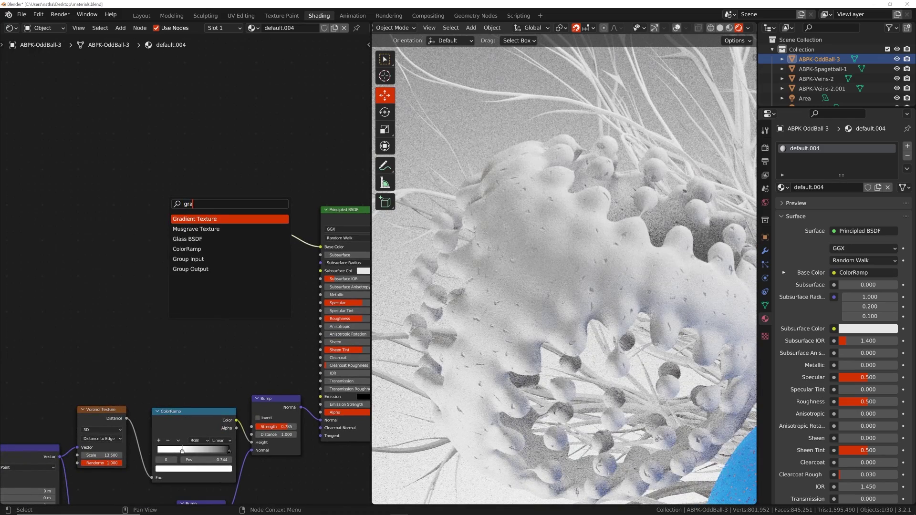
key(Return)
click(149, 253)
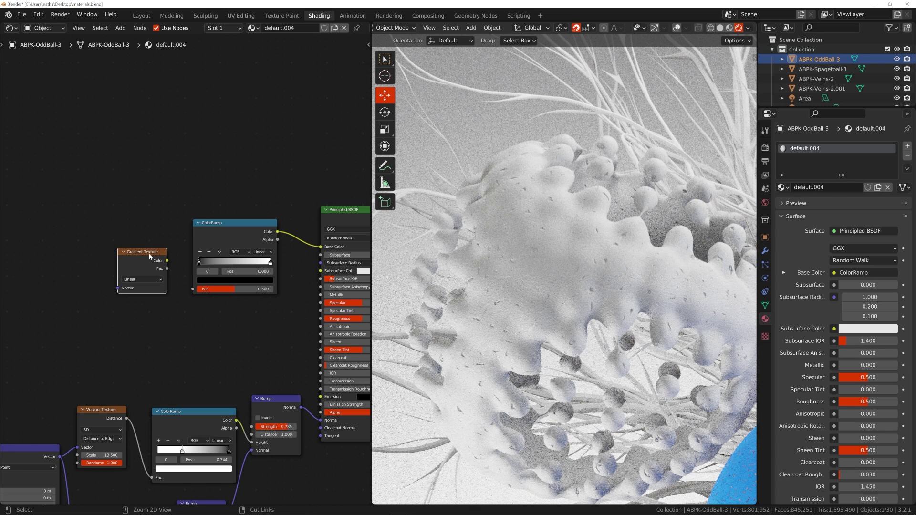
Drive the Gradient Texture with mapped Object coordinates and connect its Color output to the ColorRamp's Fac.
key(ctrl+t)
scroll(149, 253, up, 2)
scroll(170, 273, up, 1)
middle_drag(170, 273, 322, 239)
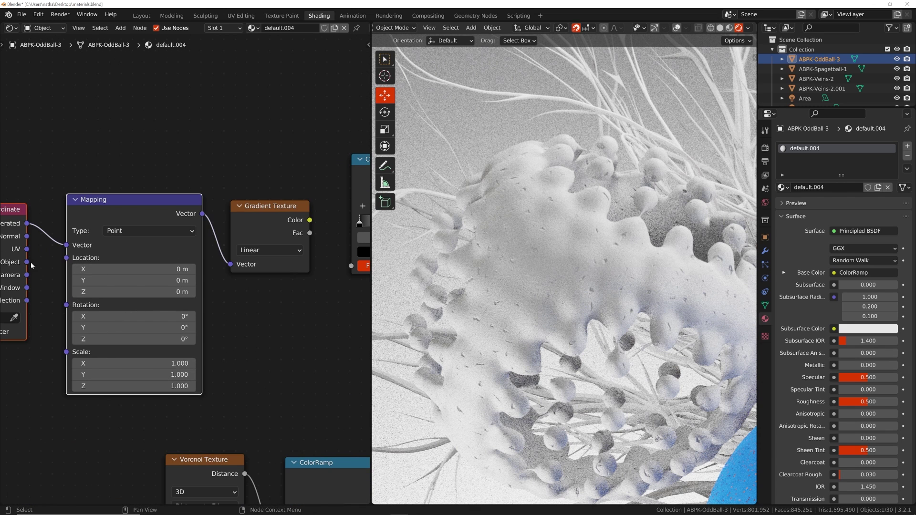
middle_drag(325, 204, 266, 209)
drag(251, 225, 296, 272)
Change the ColorRamp's black stop to a bright saturated blue.
middle_drag(307, 274, 198, 267)
click(238, 256)
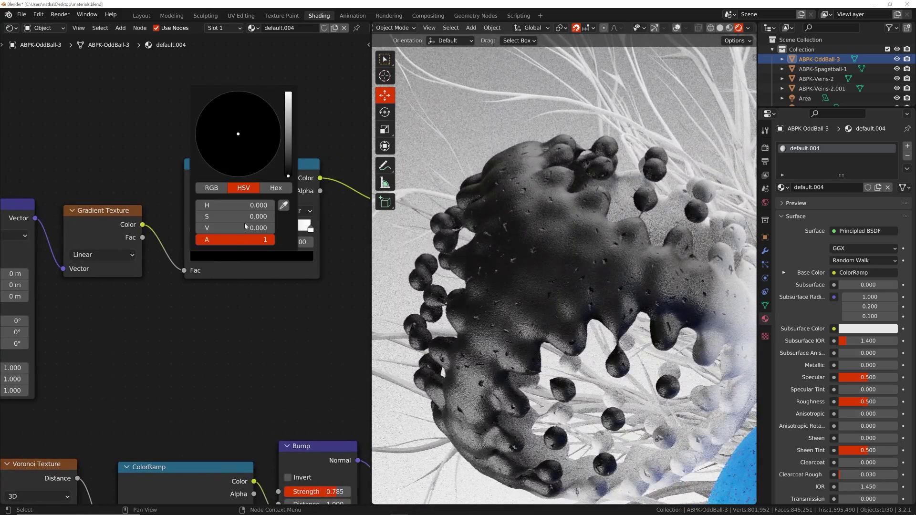
click(289, 99)
mouse_move(253, 107)
mouse_down()
mouse_move(249, 93)
mouse_move(261, 98)
mouse_up()
scroll(512, 282, down, 4)
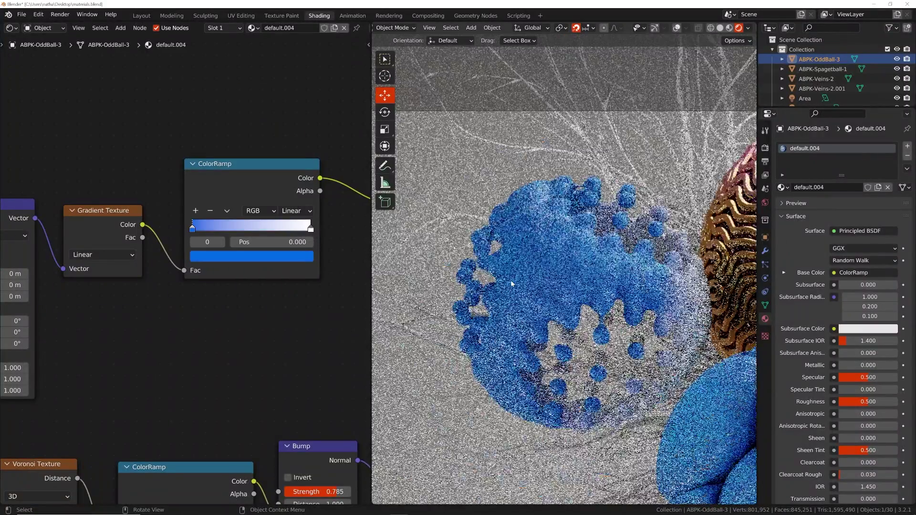
Rotate the gradient's Mapping to about 77.7° on Y and undo the stray change.
middle_drag(109, 296, 258, 268)
mouse_move(160, 293)
mouse_down()
mouse_move(145, 292)
mouse_move(191, 303)
mouse_move(173, 303)
mouse_up()
key(ctrl+z)
middle_drag(353, 229, 157, 257)
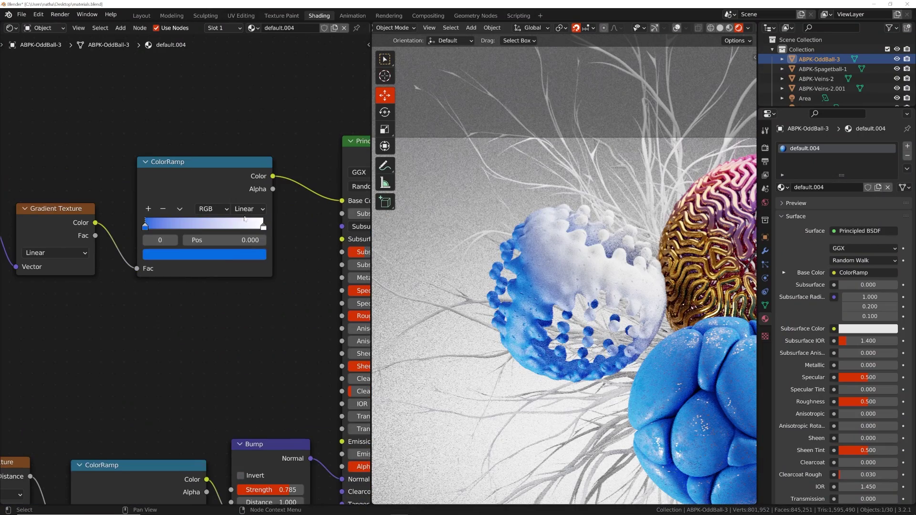
Set the gradient ColorRamp's interpolation to B-Spline and move its blue stop to about the middle of the ramp.
click(249, 209)
click(269, 266)
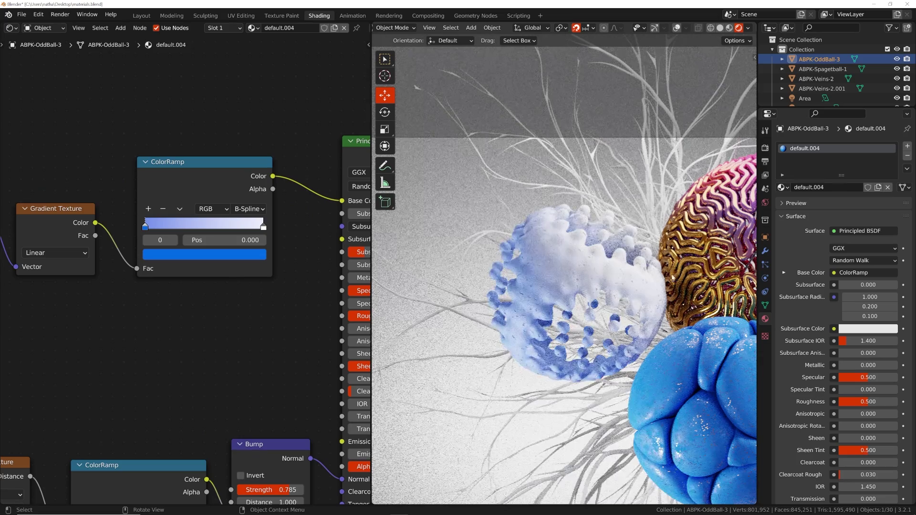
middle_drag(139, 267, 212, 266)
drag(219, 226, 277, 227)
Set the gradient's Mapping rotation Y to 76.1° and its location X to 0.65 m.
middle_drag(115, 271, 304, 250)
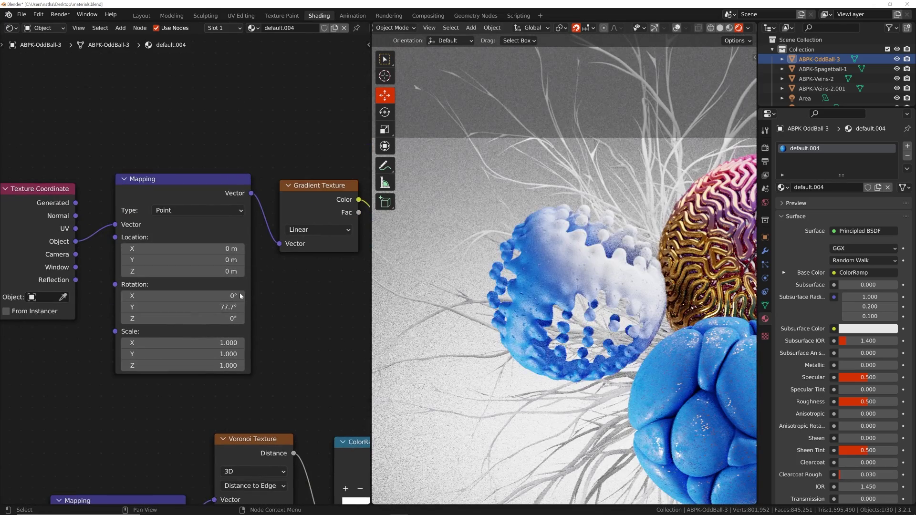
drag(200, 307, 188, 307)
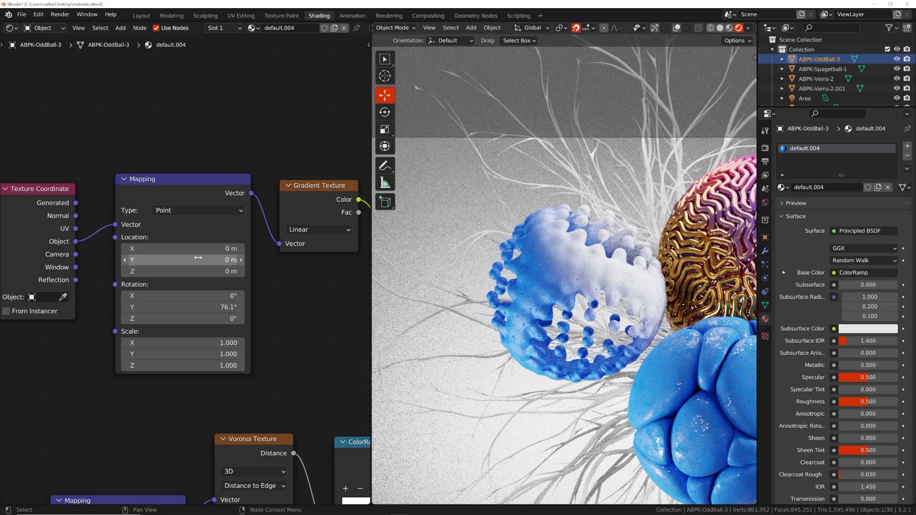
drag(187, 249, 217, 249)
scroll(649, 300, down, 4)
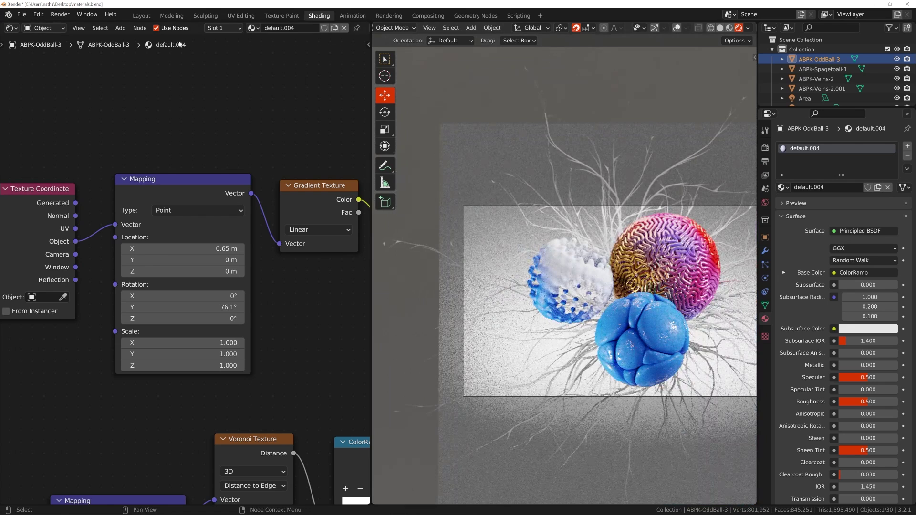
Give the ABPK-Veins-2.001 object a new material and open its Base Color for editing.
click(606, 223)
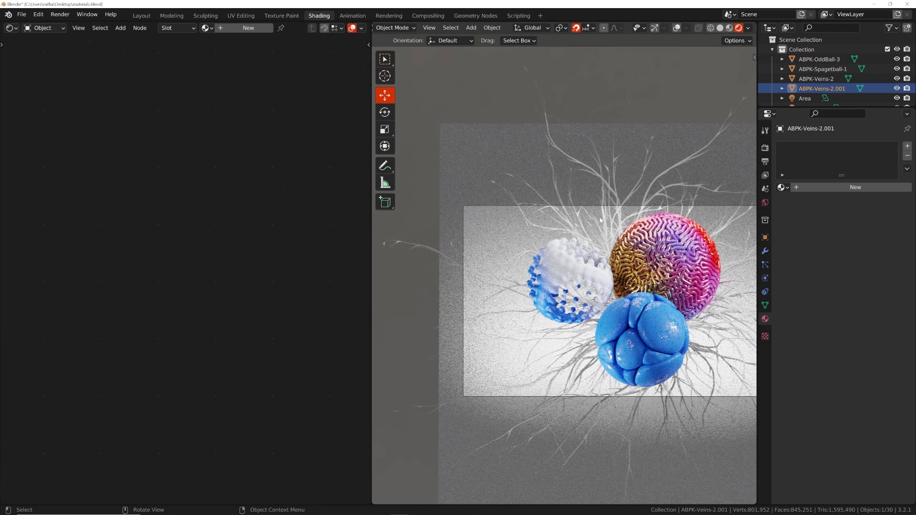
click(862, 187)
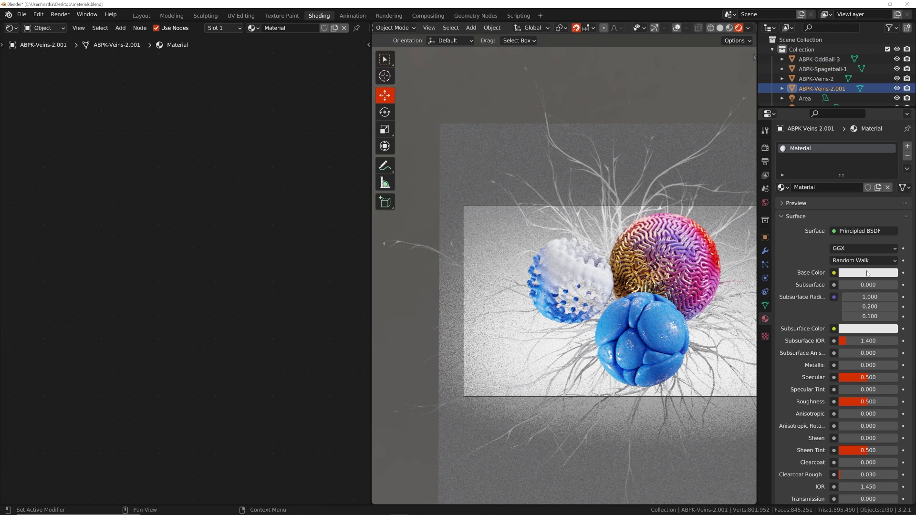
click(867, 273)
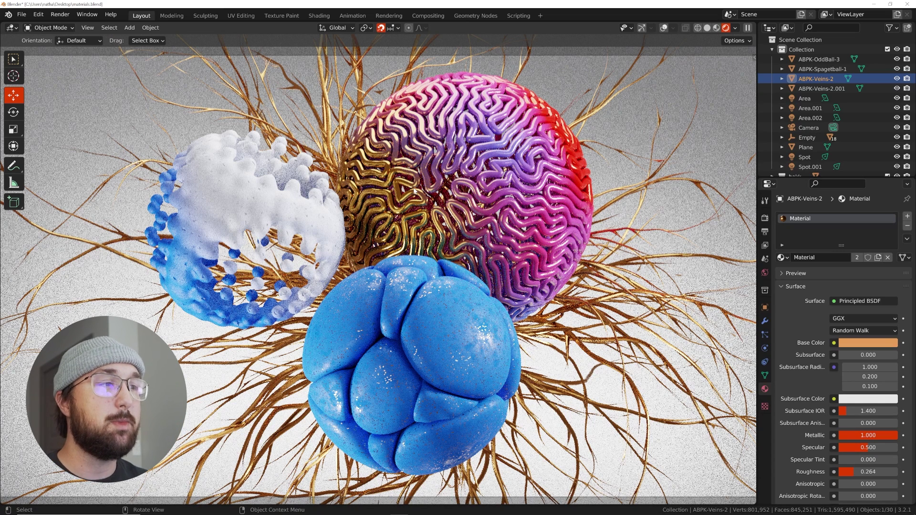
Show the Realtime Materials library and examine the previews in its Basics and Abstract categories.
key(n)
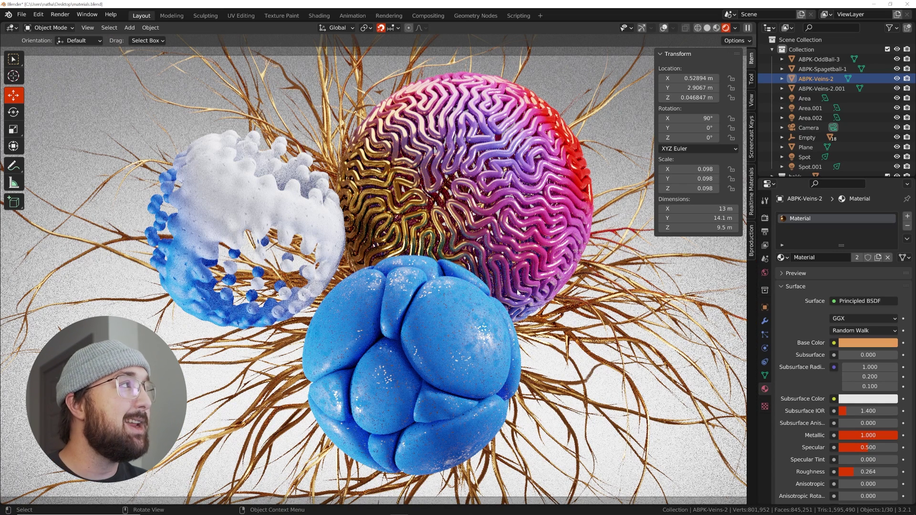
click(752, 191)
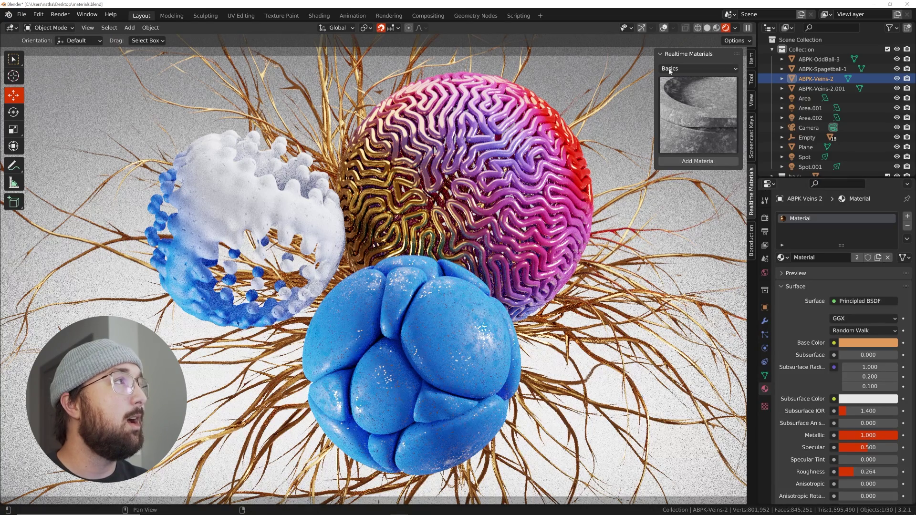
click(701, 96)
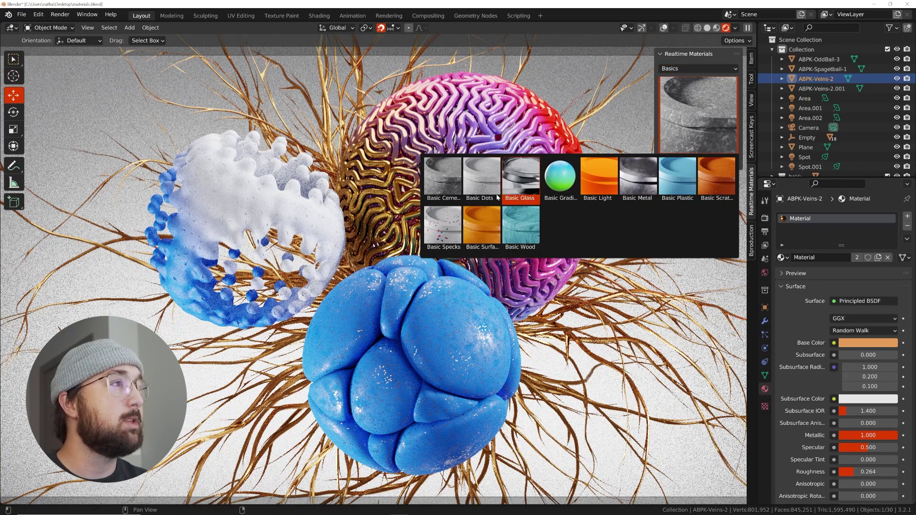
click(699, 69)
click(674, 80)
click(707, 105)
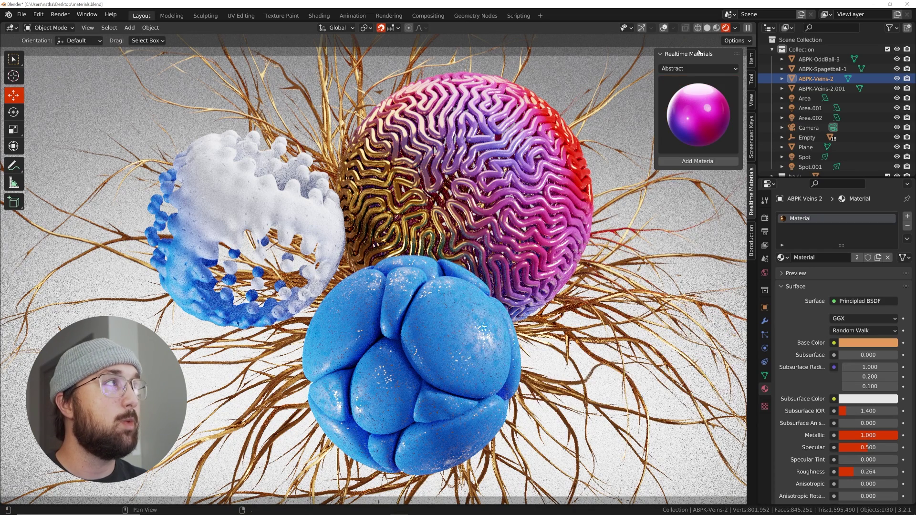
click(688, 104)
Examine the library's Paint materials, return to the Abstract previews, and hide the sidebar.
click(694, 69)
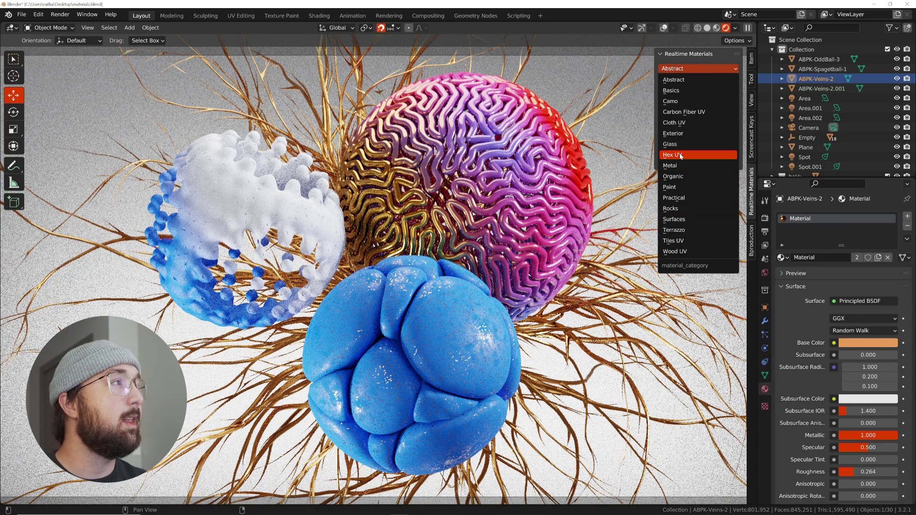
click(680, 188)
click(698, 115)
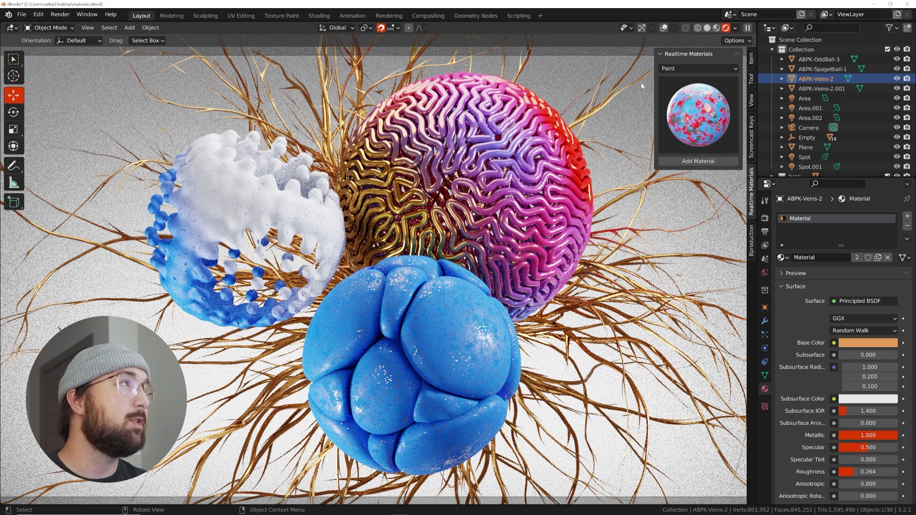
click(678, 68)
click(678, 91)
click(687, 136)
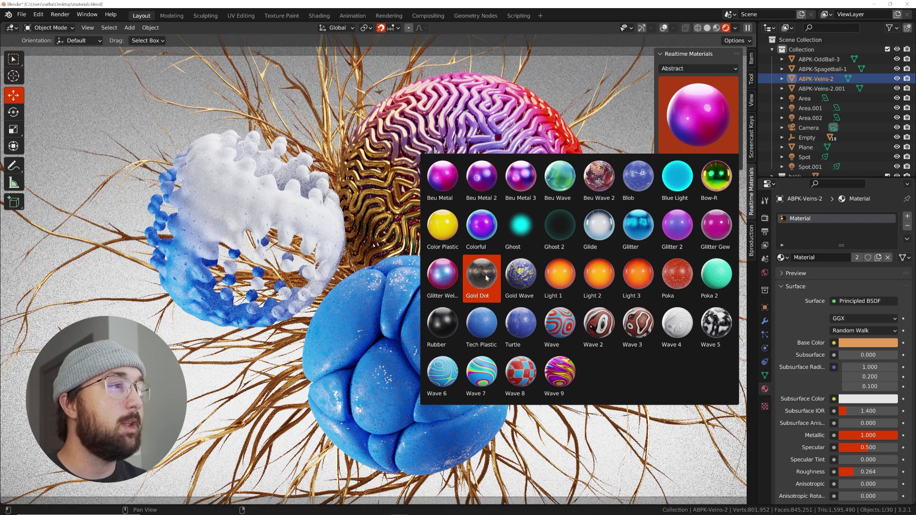
key(n)
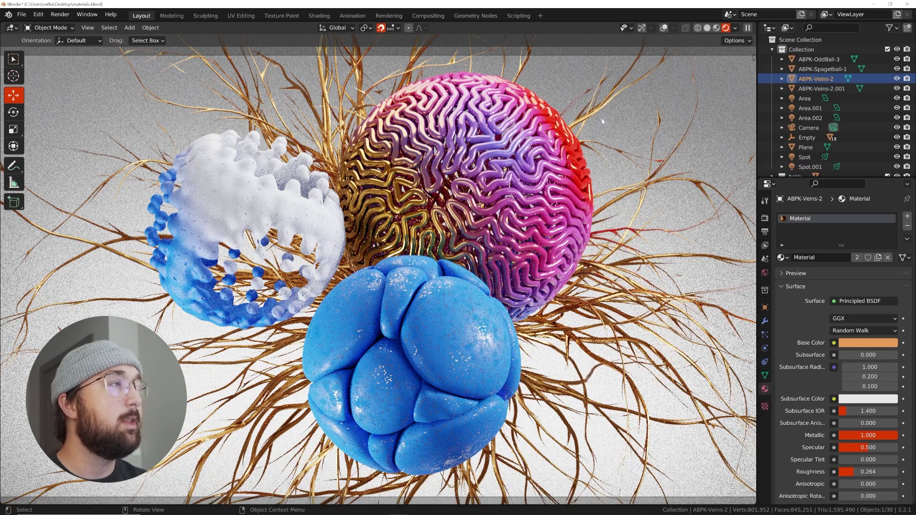